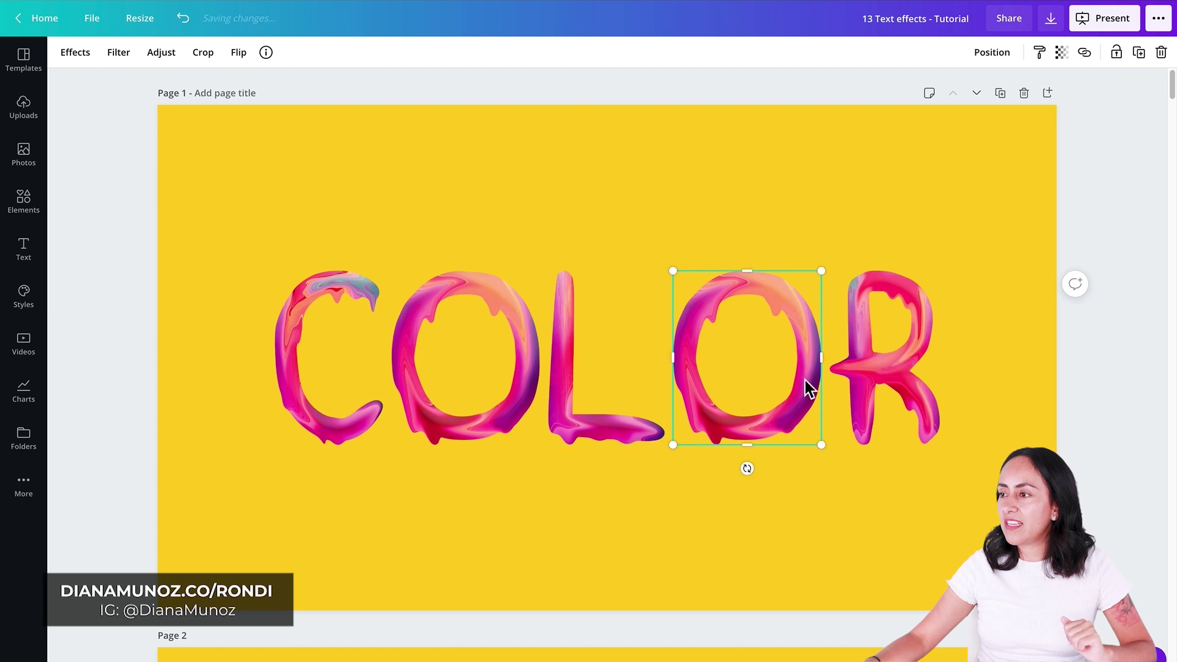
drag(1019, 524, 285, 296)
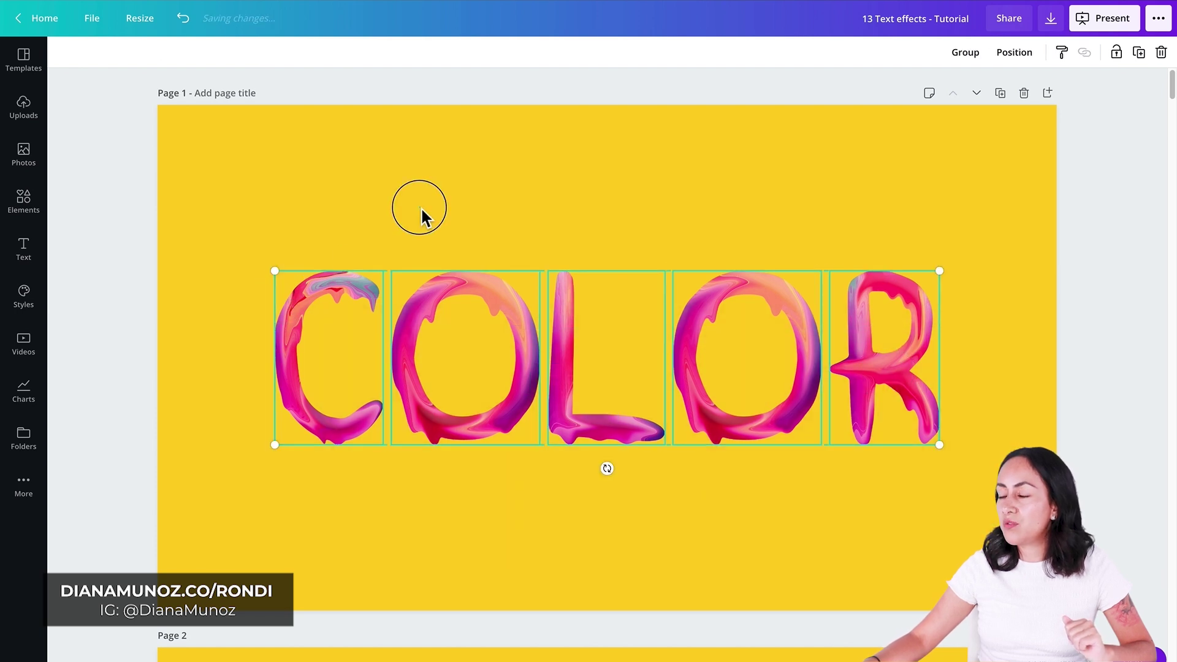
click(420, 207)
scroll(422, 208, down, 3)
scroll(422, 208, up, 3)
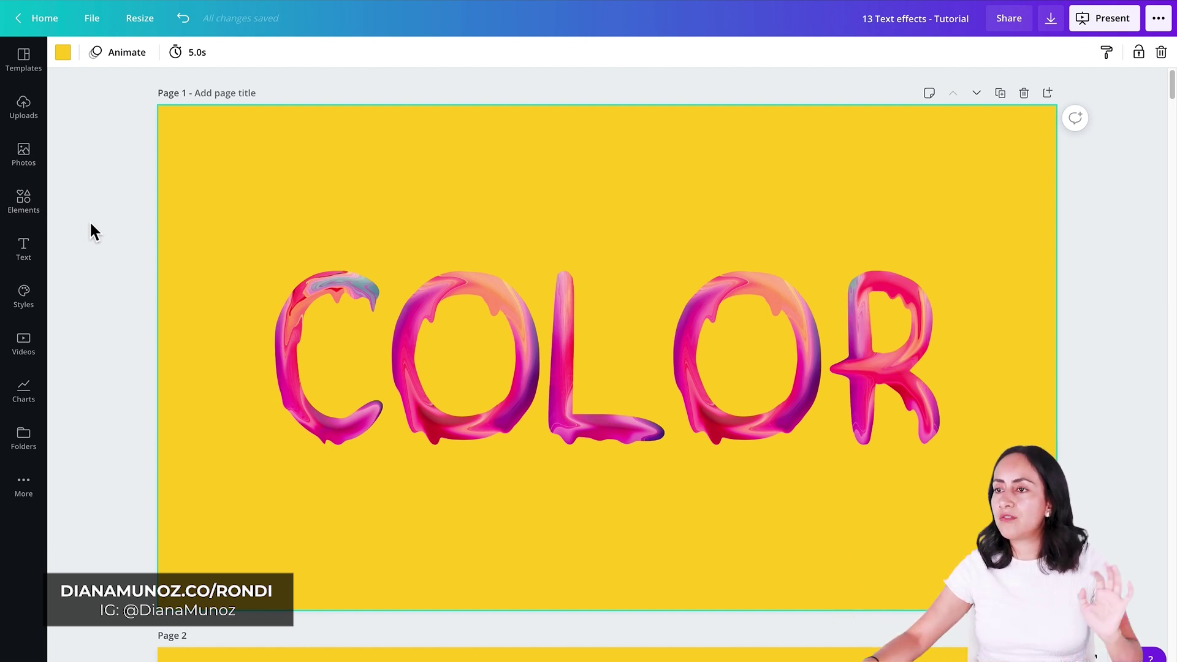
Search the elements library for "letter watercolor" and look through the letter graphics
click(33, 200)
click(175, 61)
text(letter watercolor)
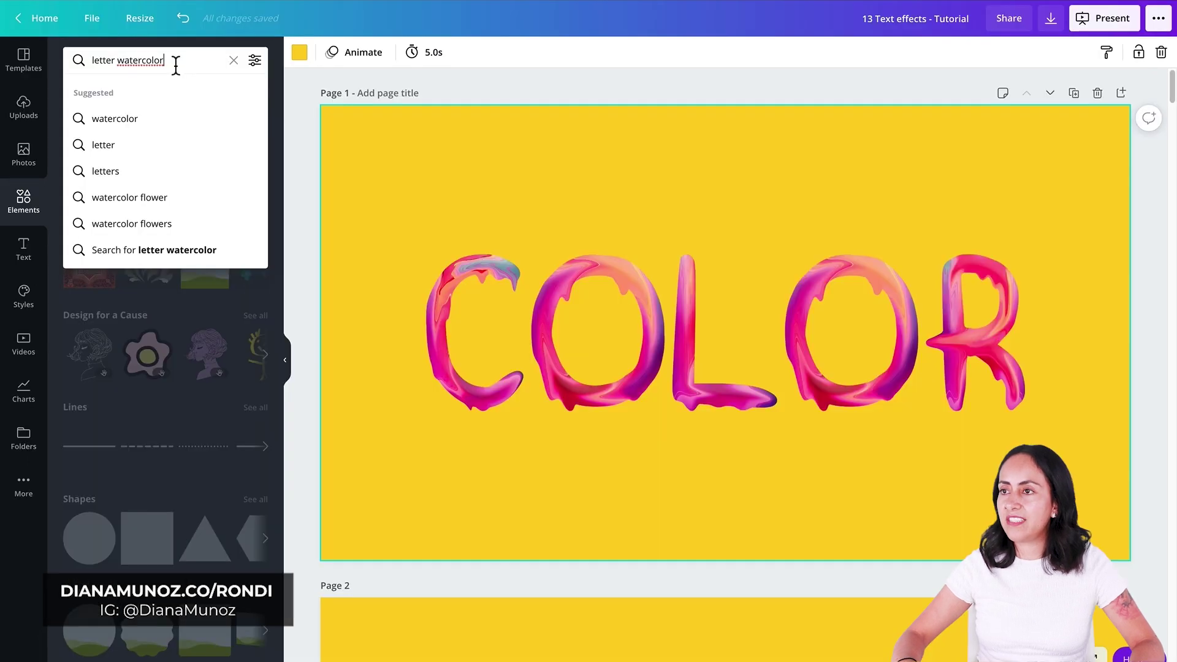
key(Return)
scroll(201, 163, down, 1)
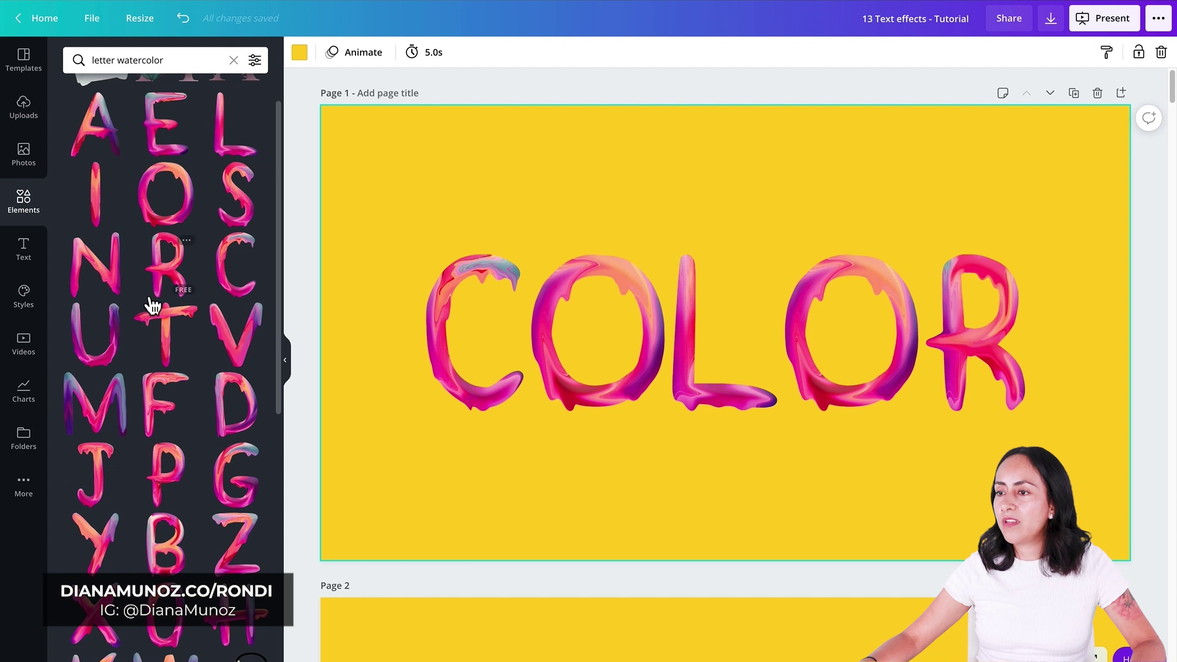
scroll(238, 423, down, 4)
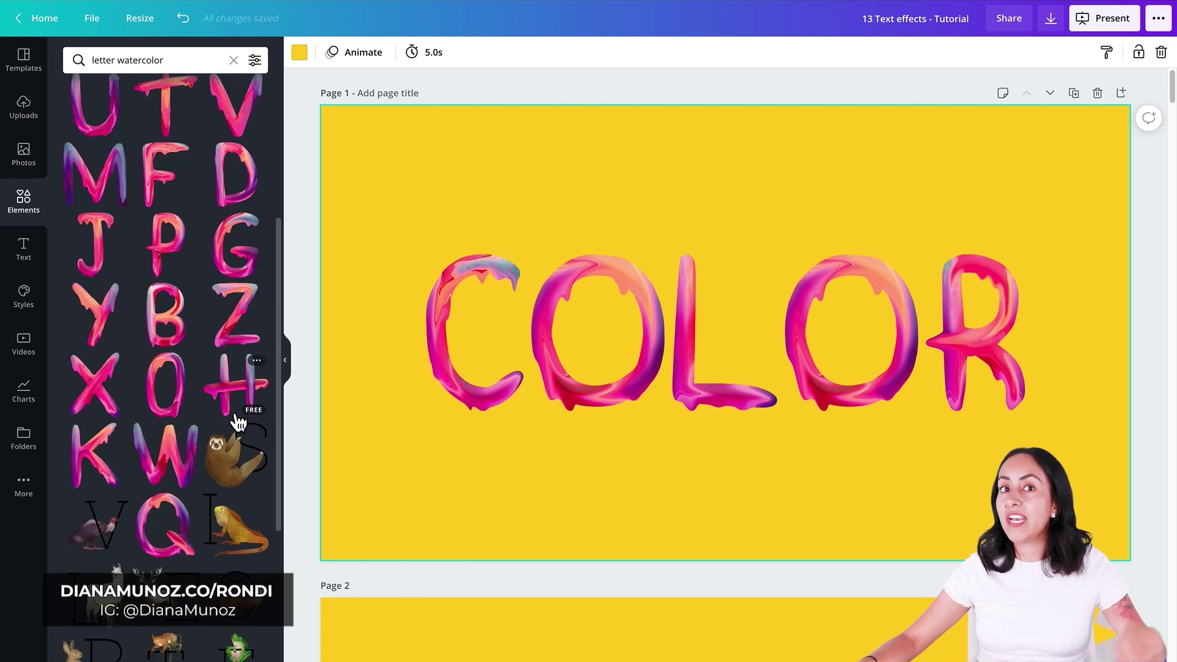
Add the five pink watercolor letters that spell the presenter's first name to the empty yellow page 2
scroll(764, 503, down, 1)
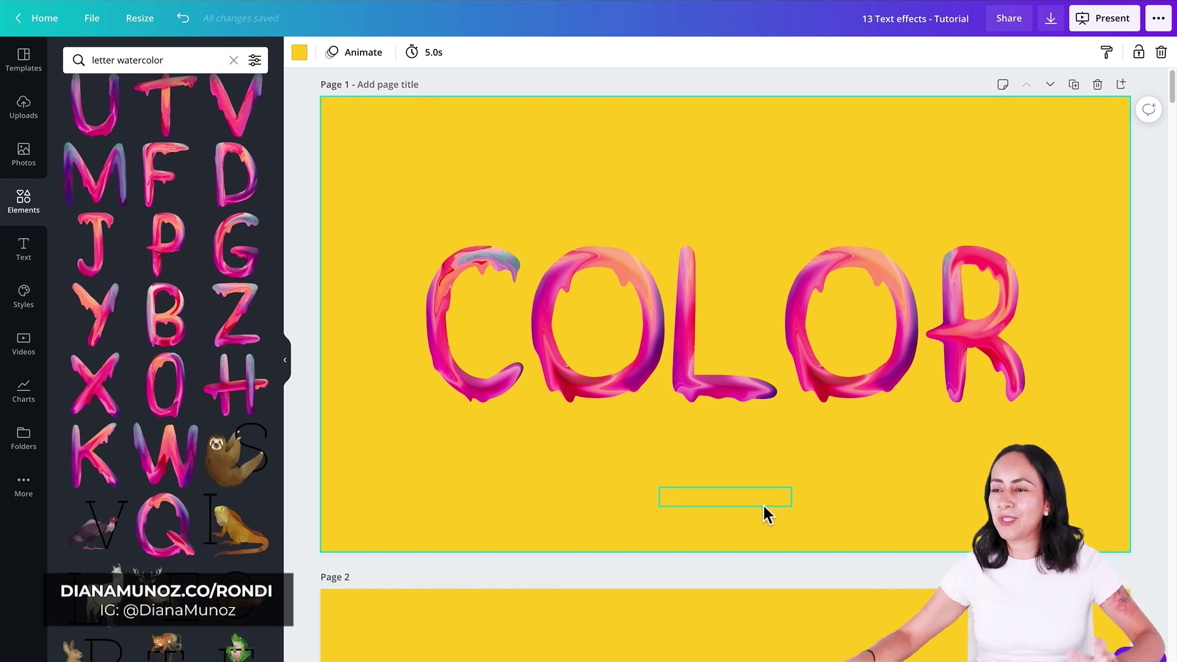
scroll(763, 503, down, 5)
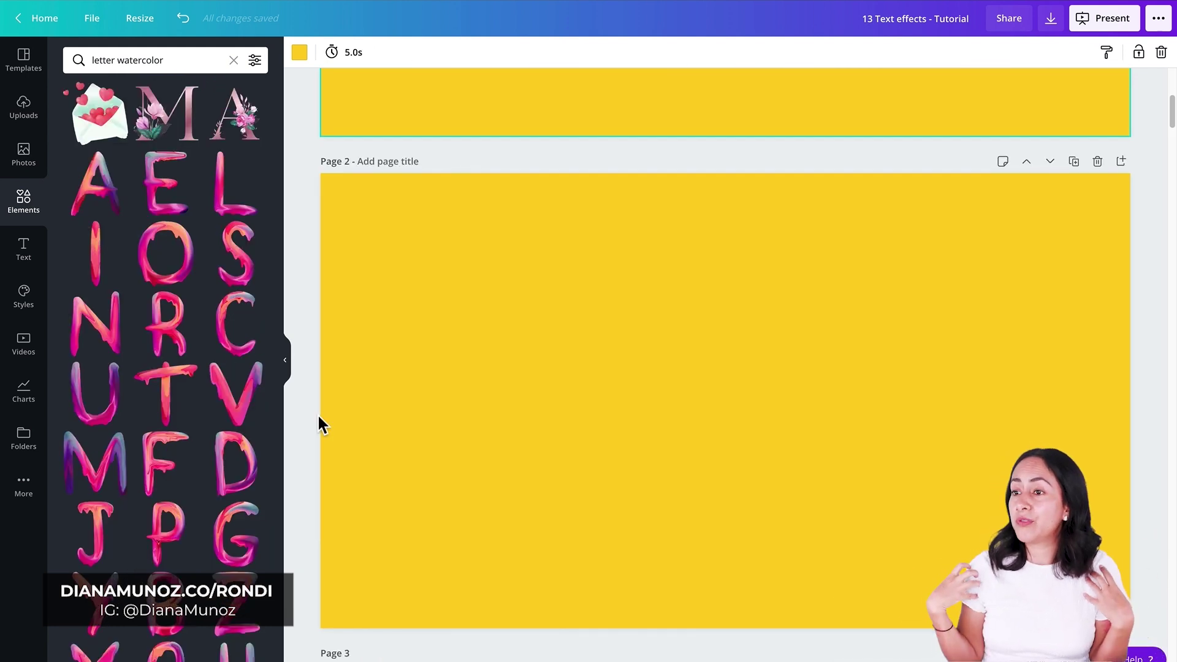
click(227, 466)
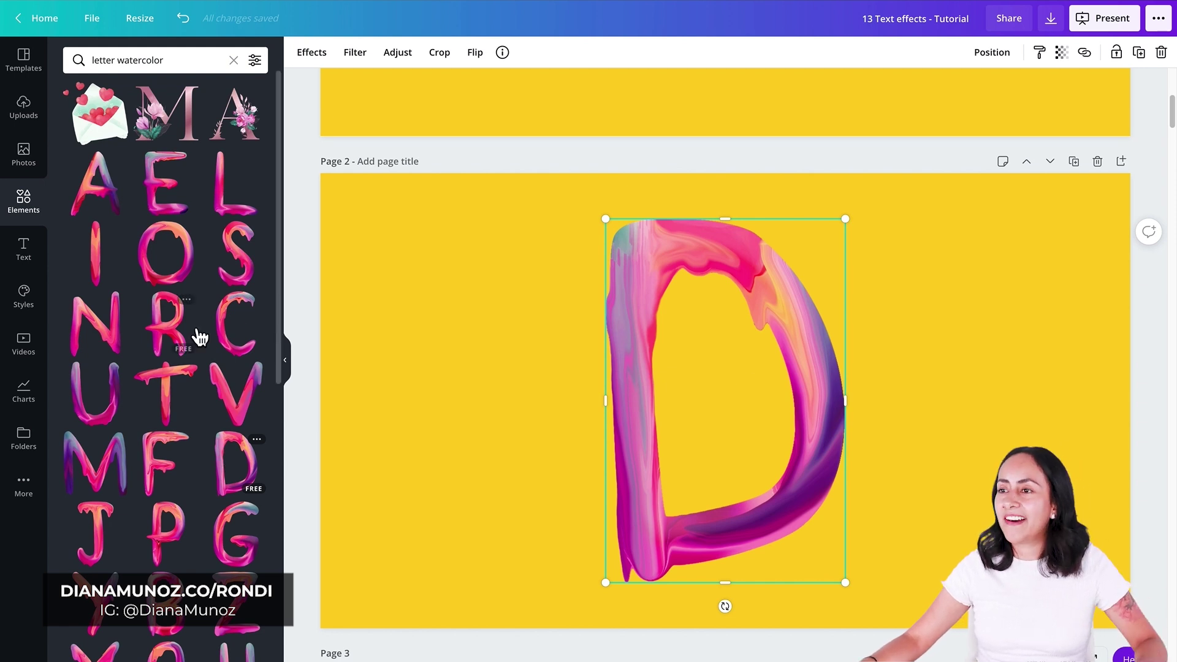
click(116, 263)
click(100, 197)
click(113, 328)
click(112, 193)
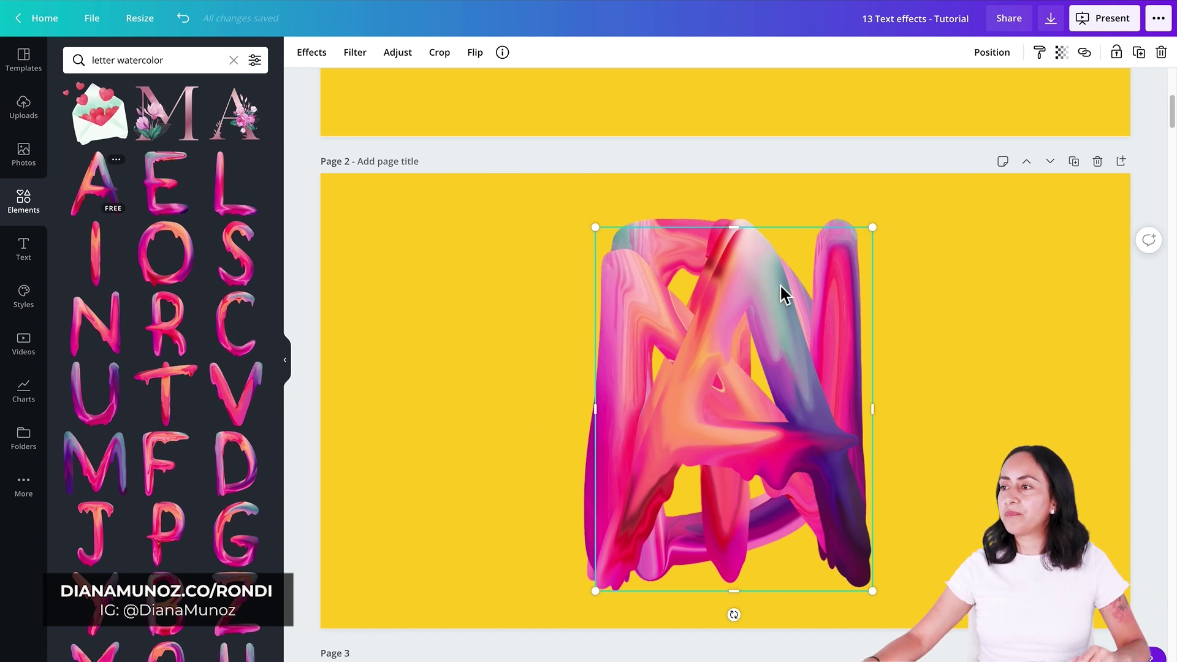
Select all five stacked letters on page 2 and scale them down together to less than half their size
drag(881, 426, 1109, 423)
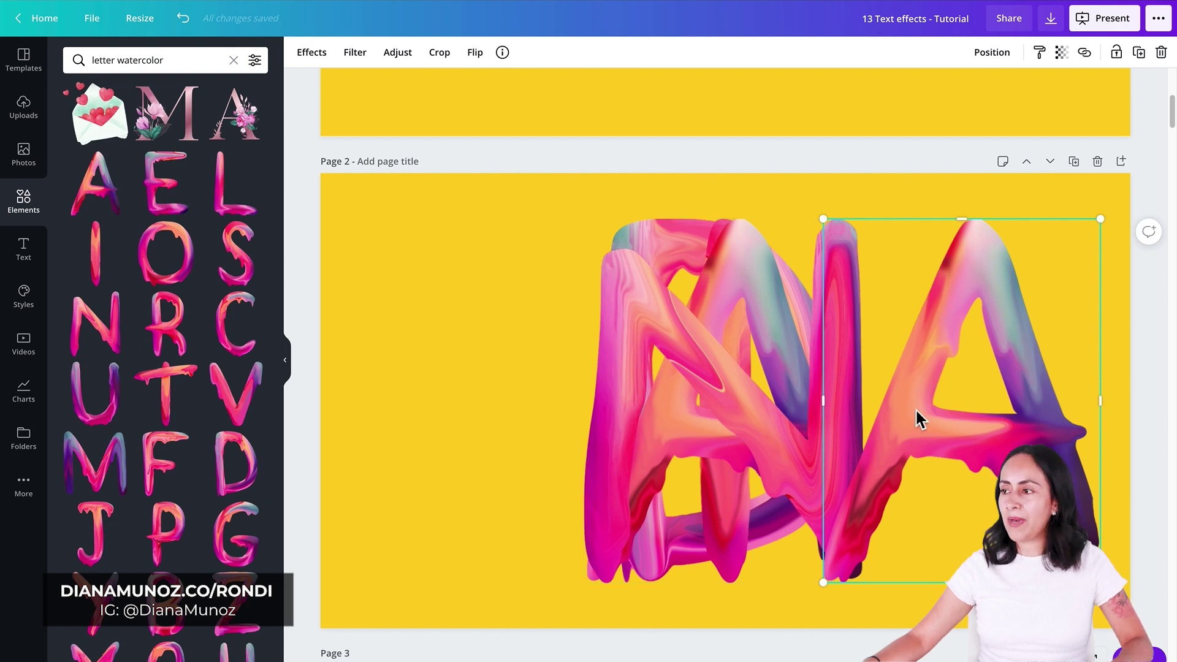
key(ctrl+z)
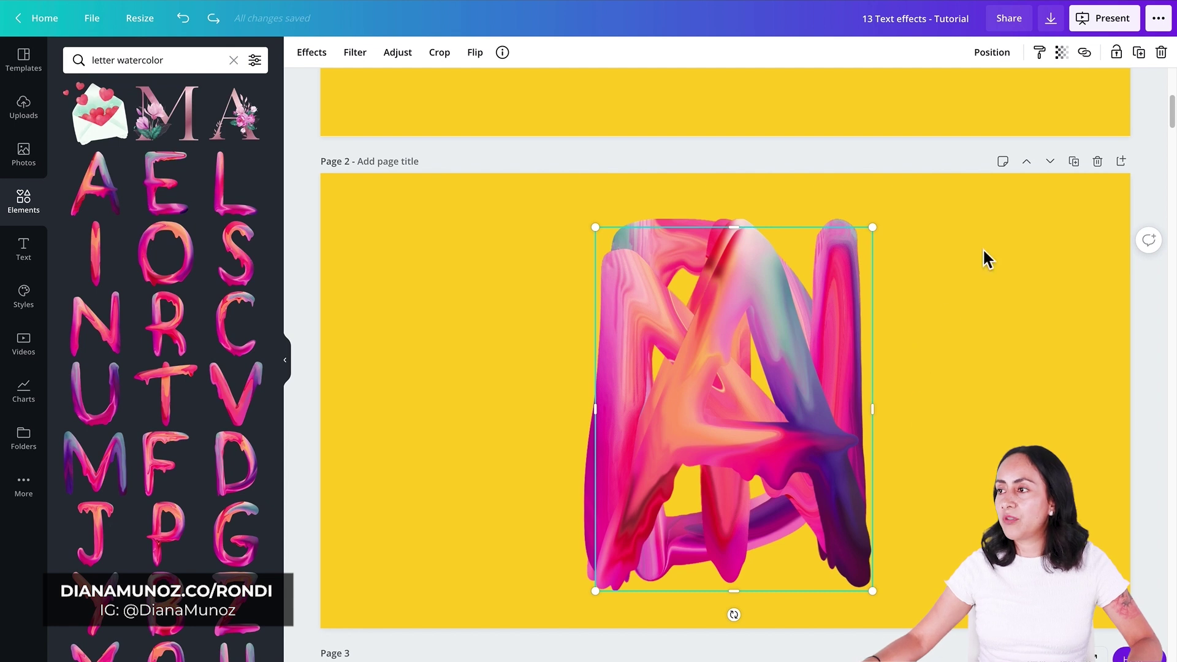
drag(970, 233, 450, 471)
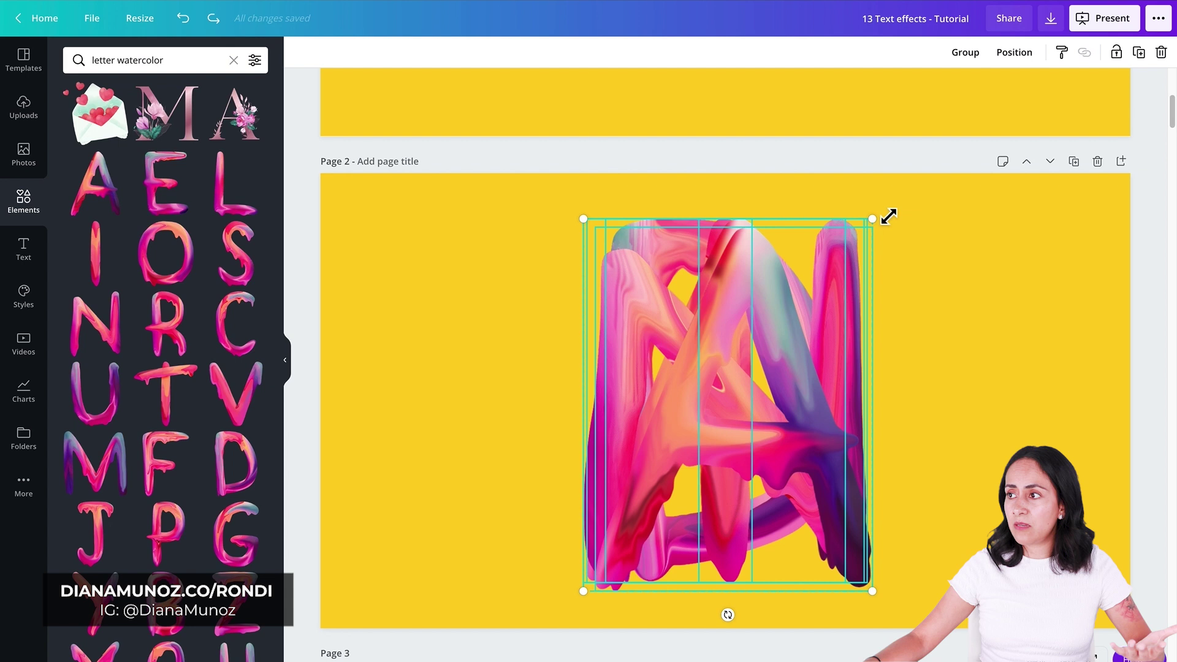
drag(877, 220, 704, 428)
Spread the overlapping letters apart into one horizontal row across page 2, in the order that spells the first name
drag(647, 530, 1014, 407)
click(676, 375)
click(541, 413)
drag(541, 413, 893, 407)
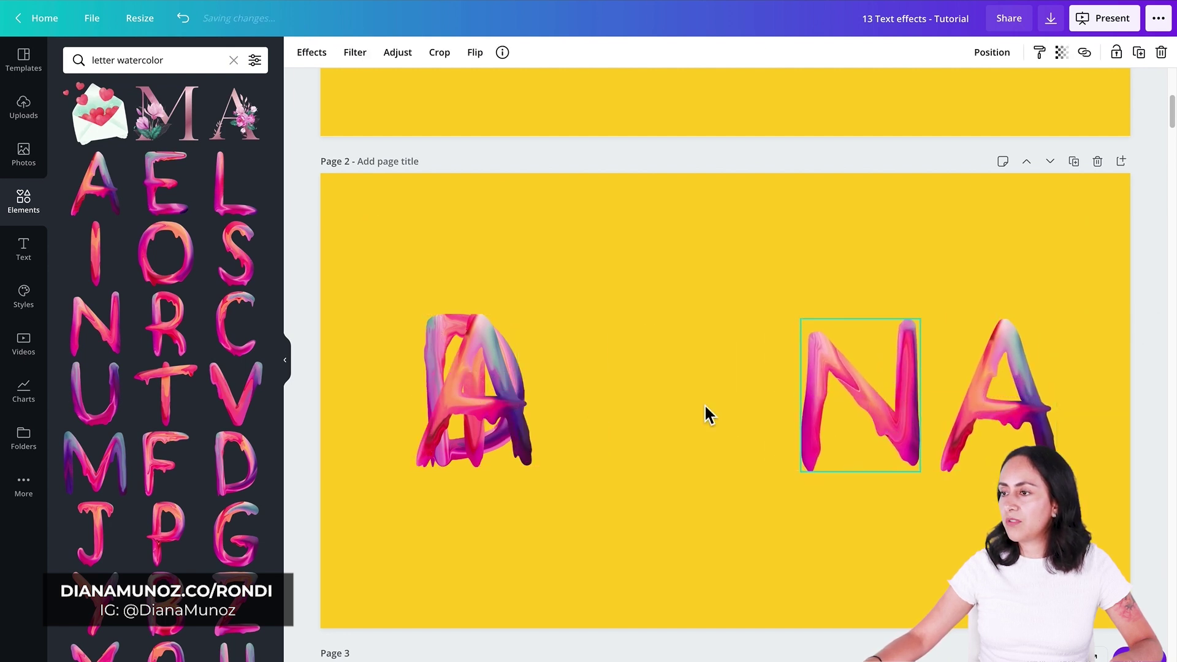
drag(525, 420, 748, 429)
drag(481, 423, 614, 420)
drag(499, 412, 535, 416)
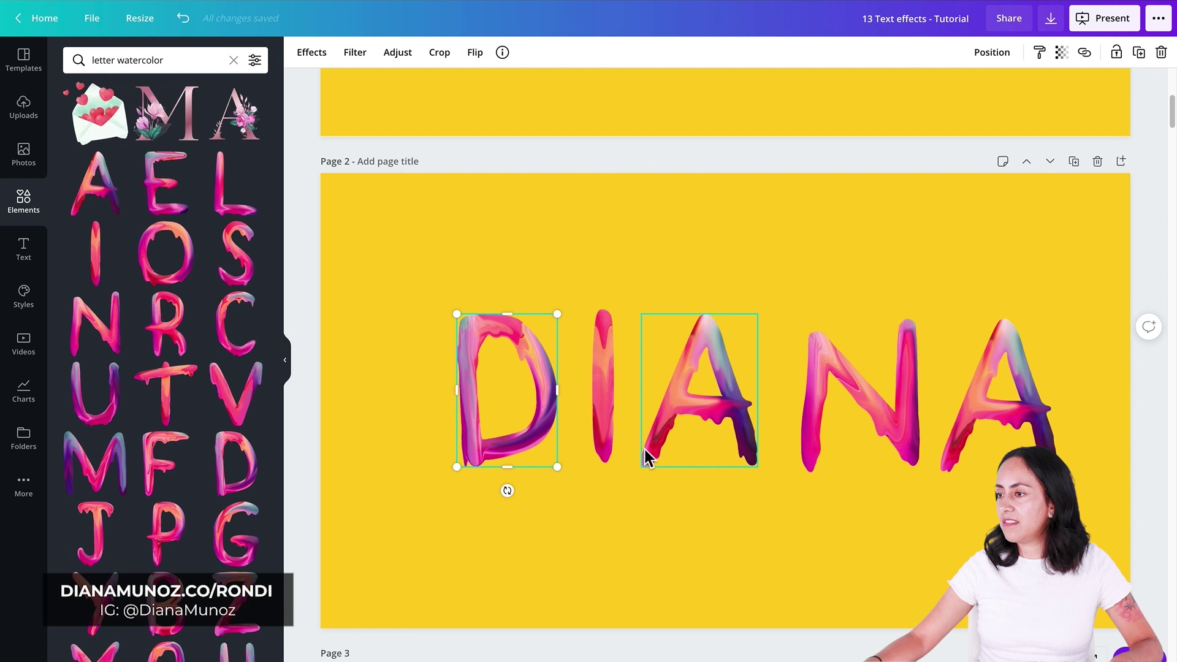
Shift the whole row of letters toward the middle of page 2 and even out its spacing with Tidy up
key(ctrl+a)
drag(881, 439, 857, 441)
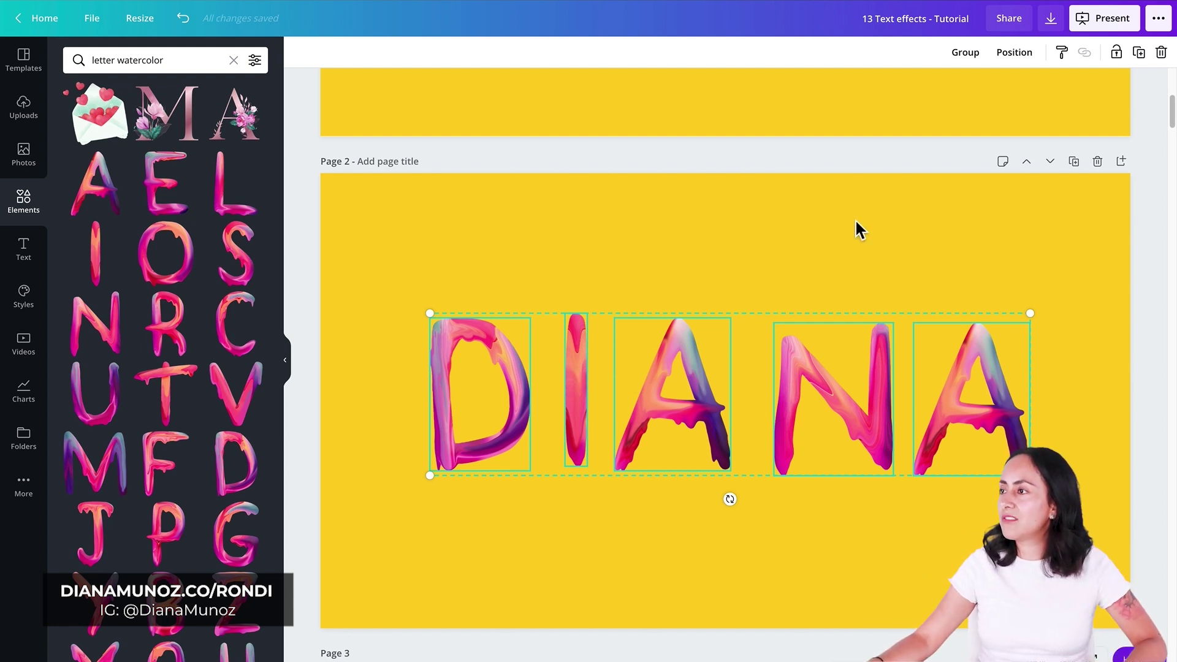
click(1015, 55)
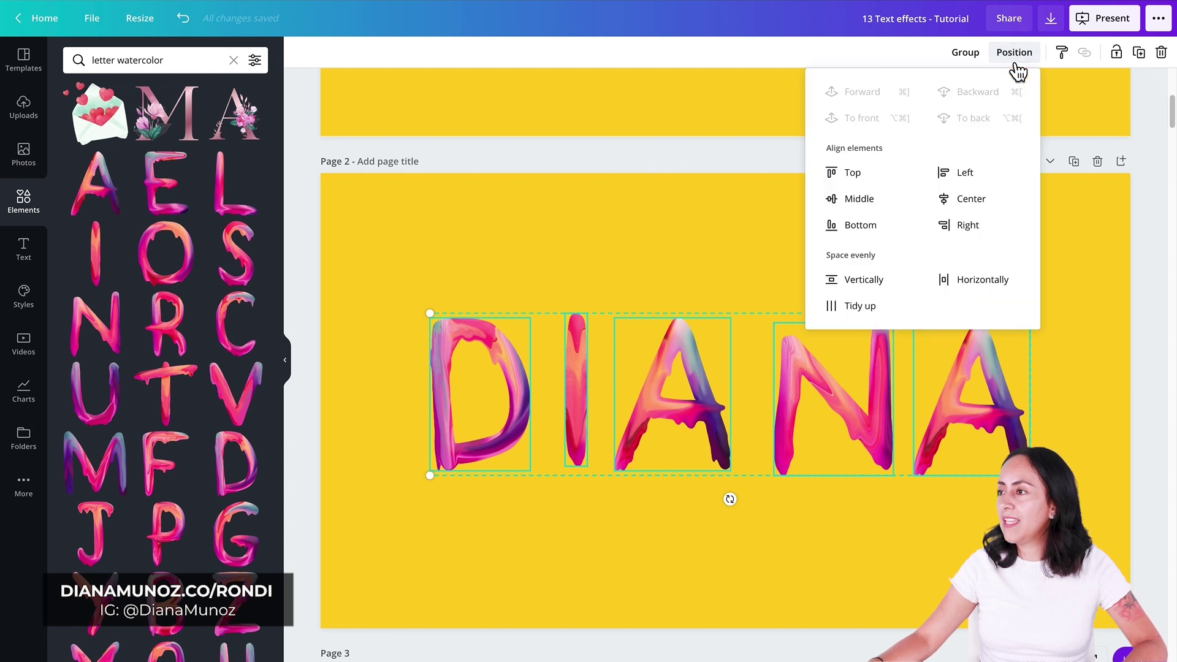
click(895, 310)
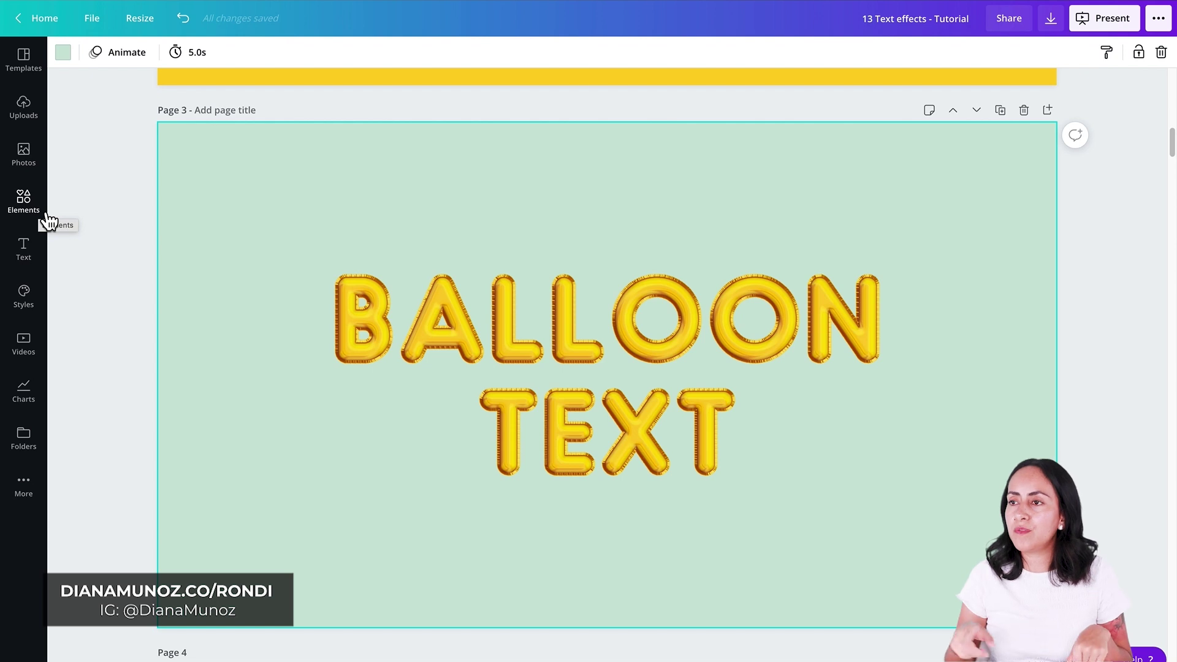
Search the elements library for "letter golden balloon" while on the BALLOON TEXT page
click(25, 199)
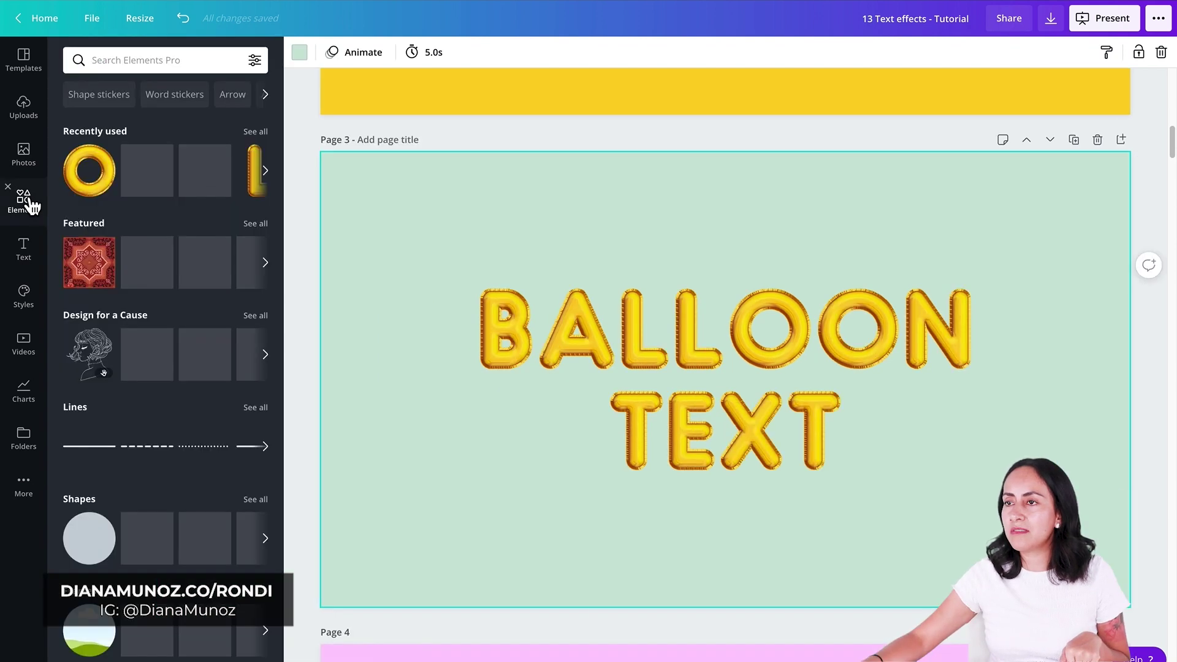
click(119, 65)
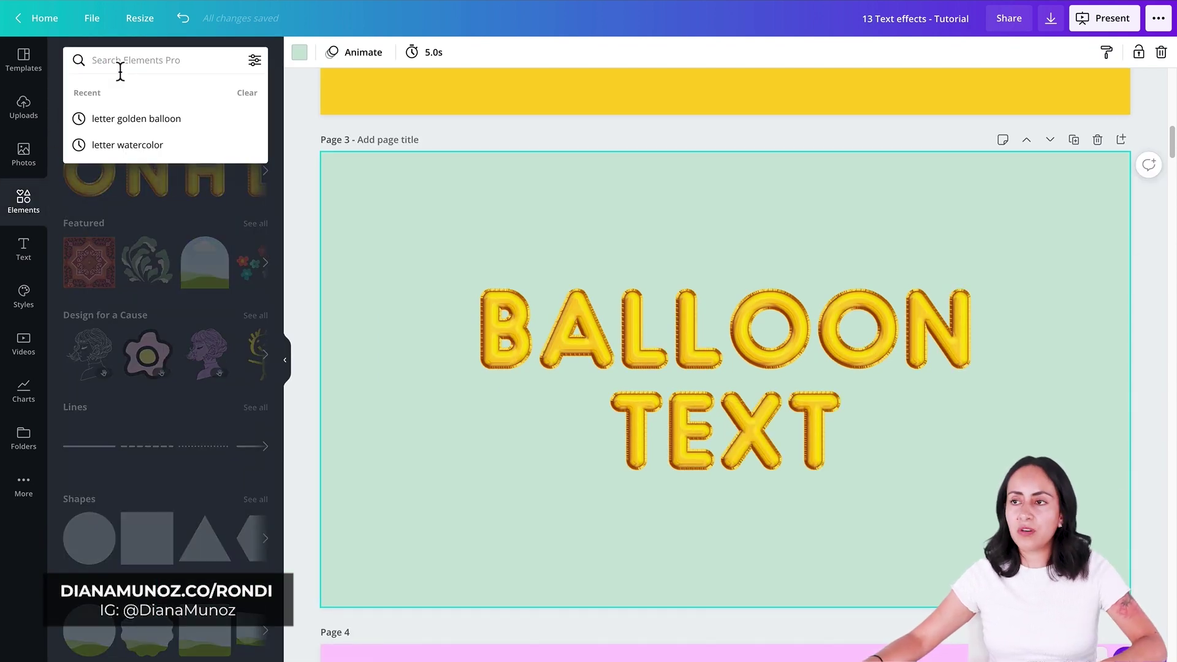
text(letter golden balloon)
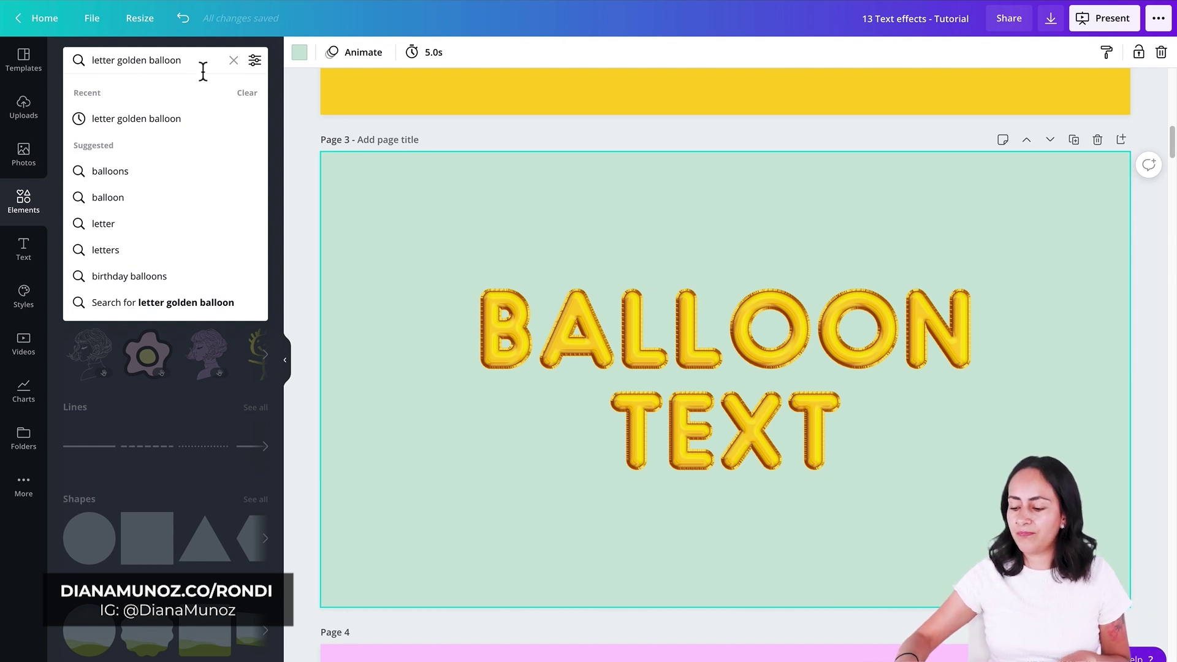
key(Return)
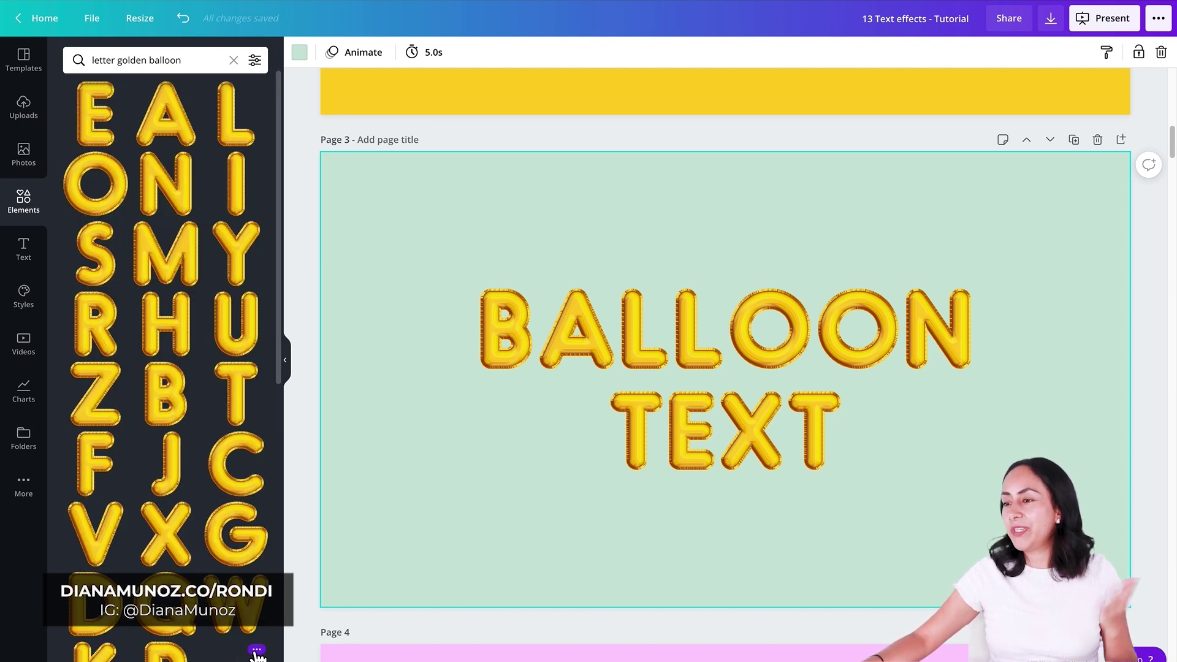
Examine the balloon letter graphics, comparing the yellow set used in BALLOON TEXT with the gold and blue alternatives and their Pro labels
scroll(196, 553, down, 4)
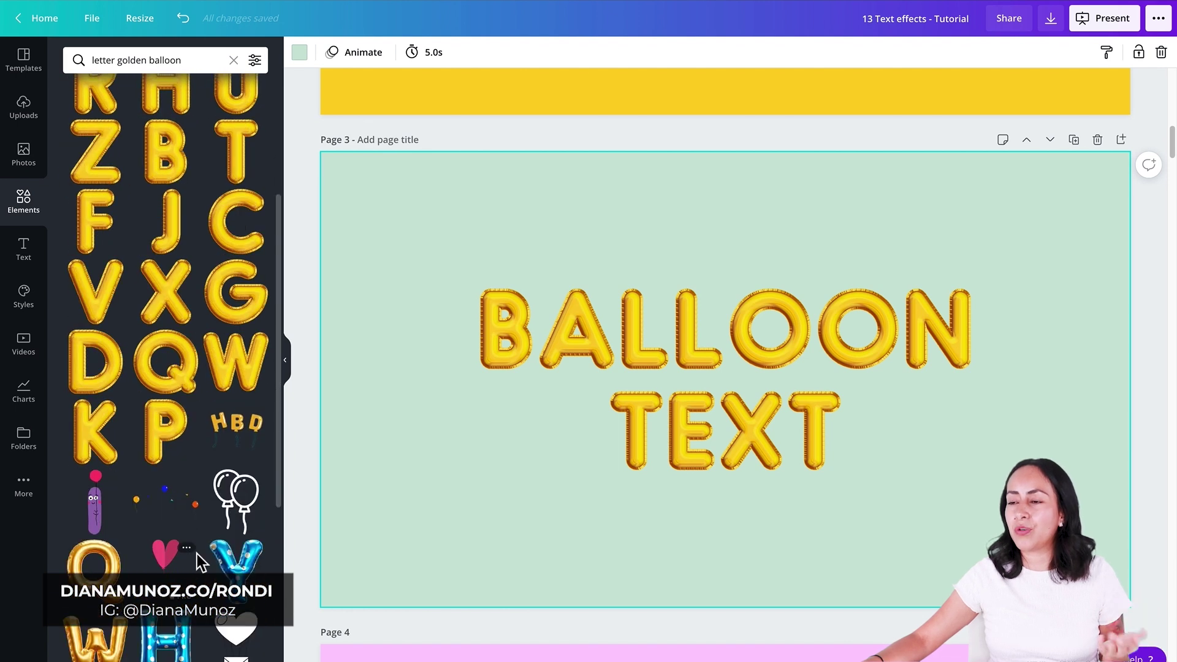
scroll(197, 554, up, 4)
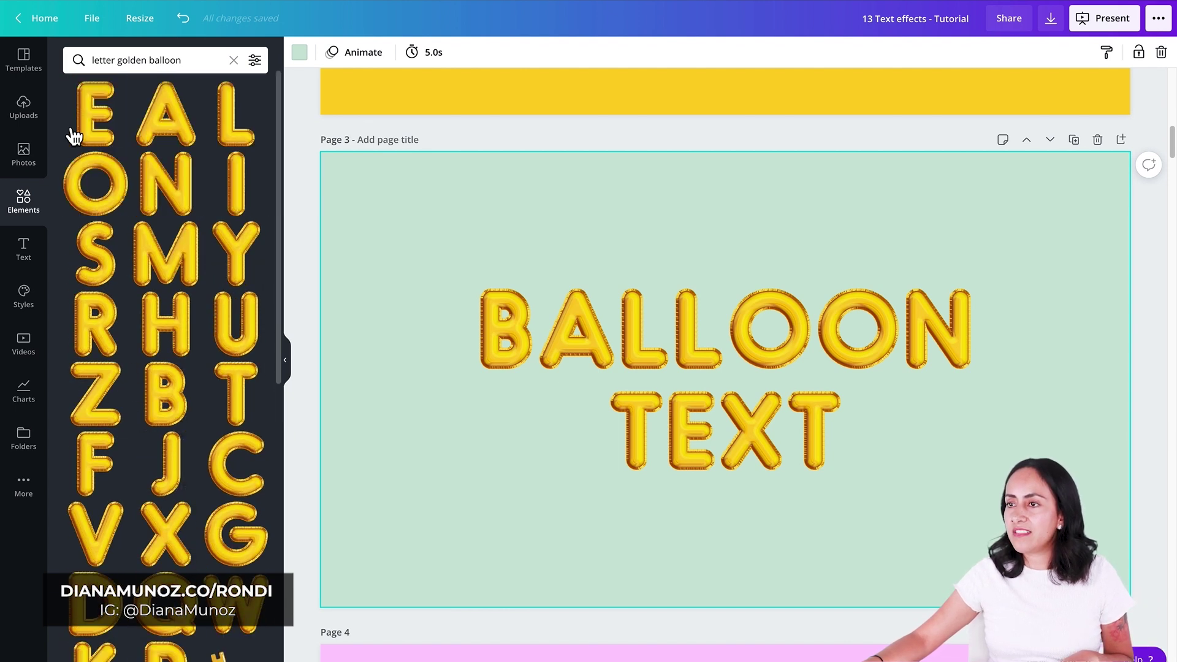
drag(450, 221, 978, 493)
click(1045, 392)
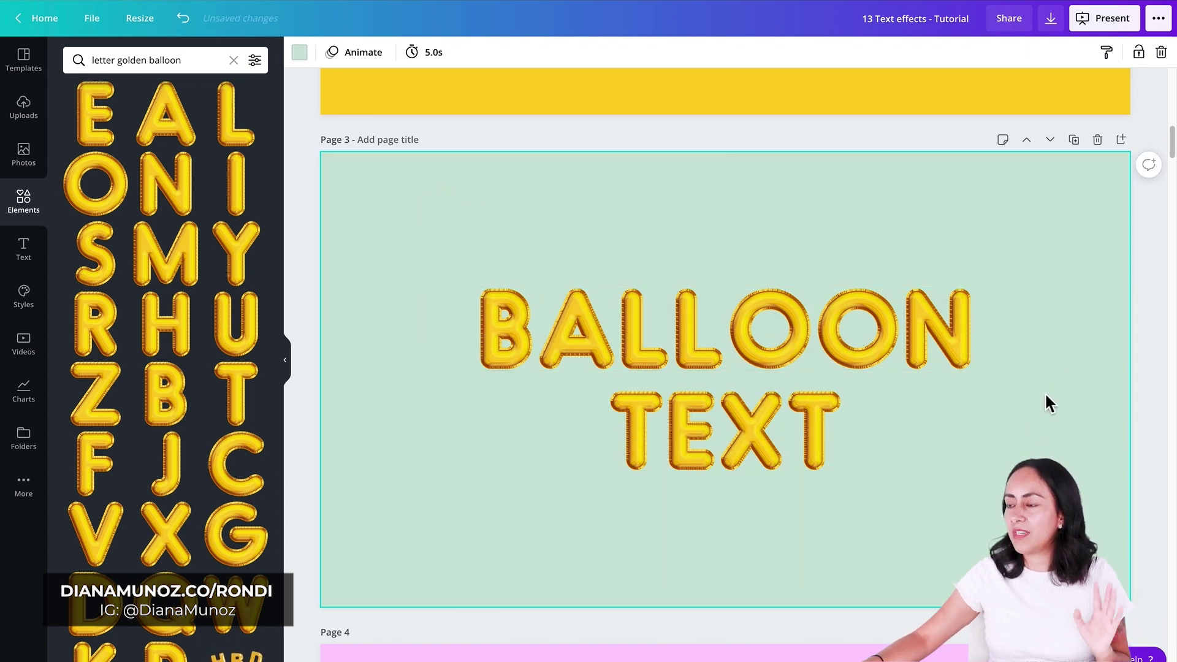
scroll(217, 446, down, 5)
scroll(218, 445, down, 5)
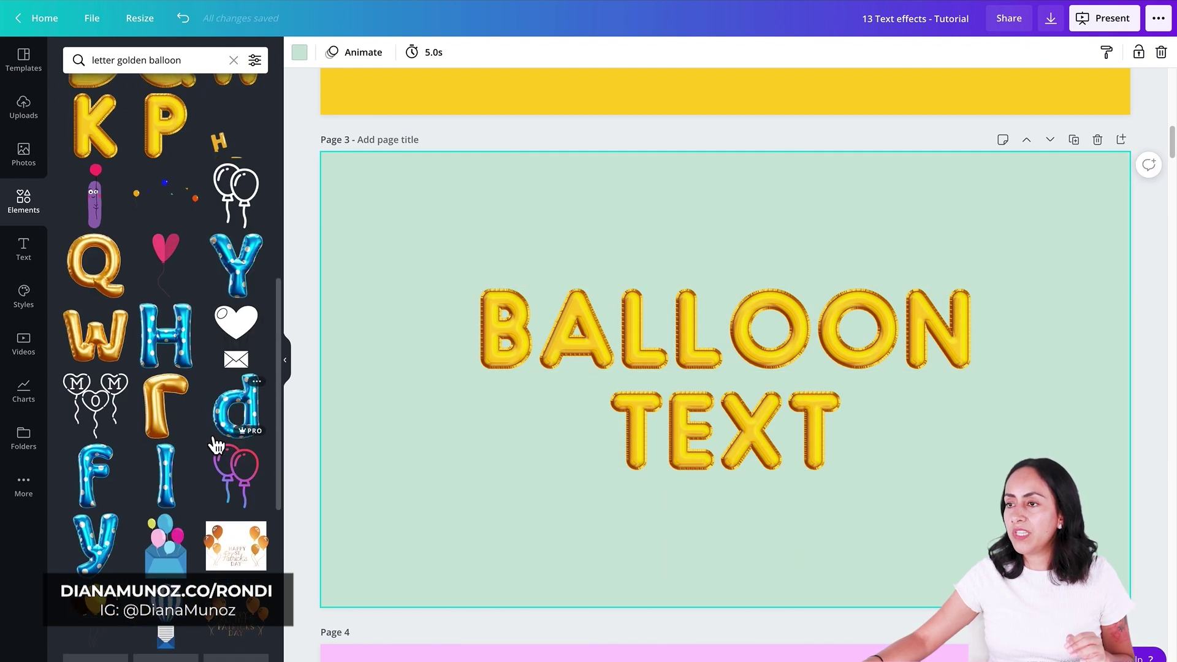
scroll(216, 444, down, 2)
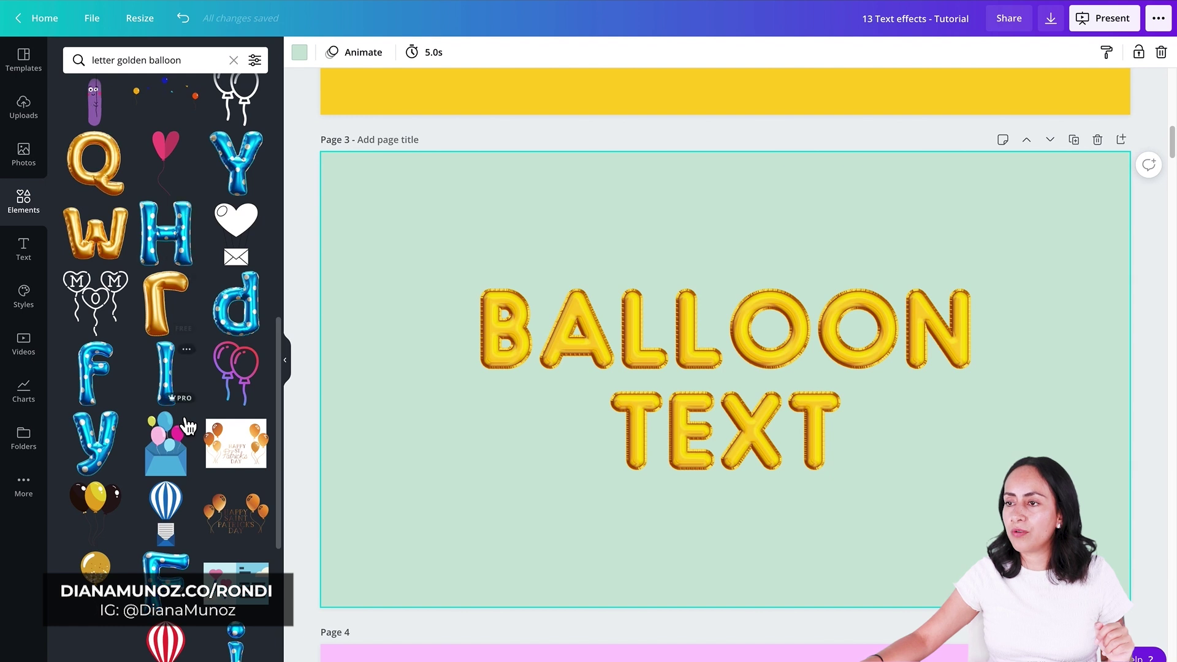
scroll(156, 577, down, 5)
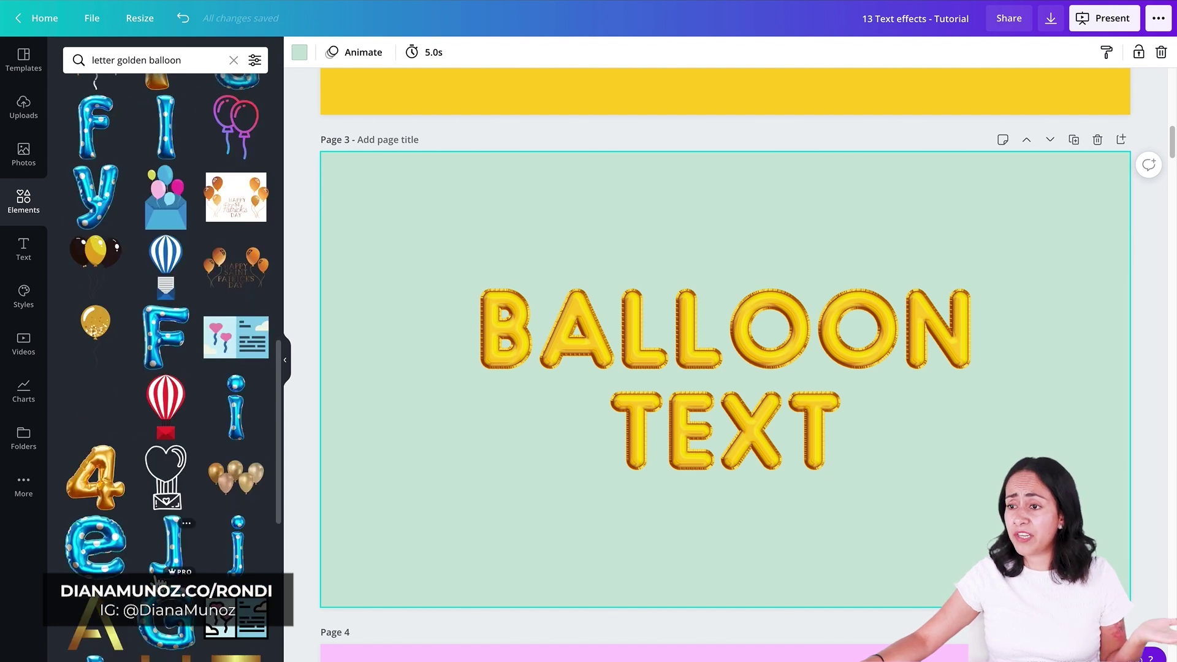
scroll(158, 581, down, 4)
scroll(160, 580, up, 9)
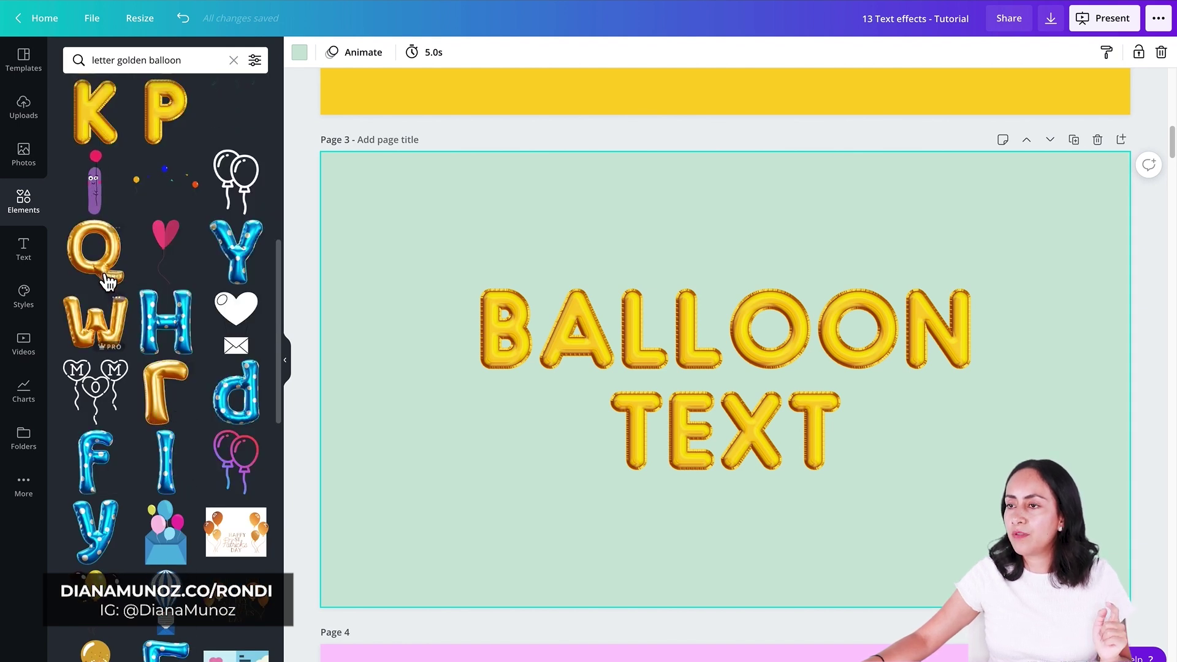
mouse_move(113, 282)
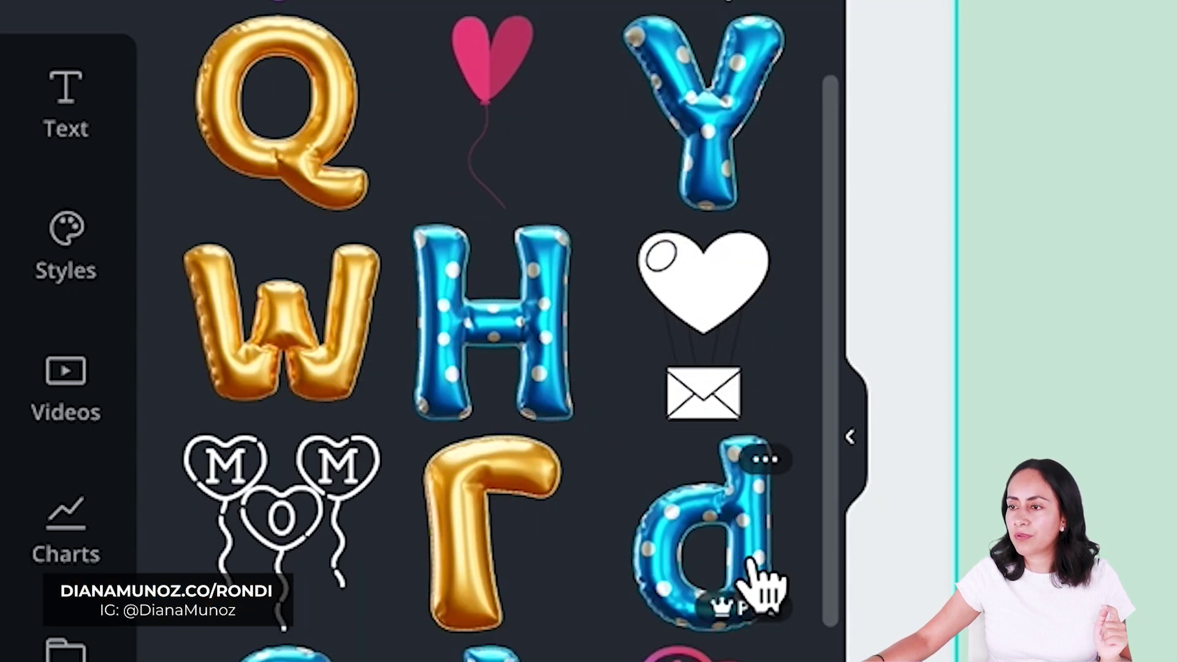
mouse_move(788, 618)
scroll(788, 618, up, 1)
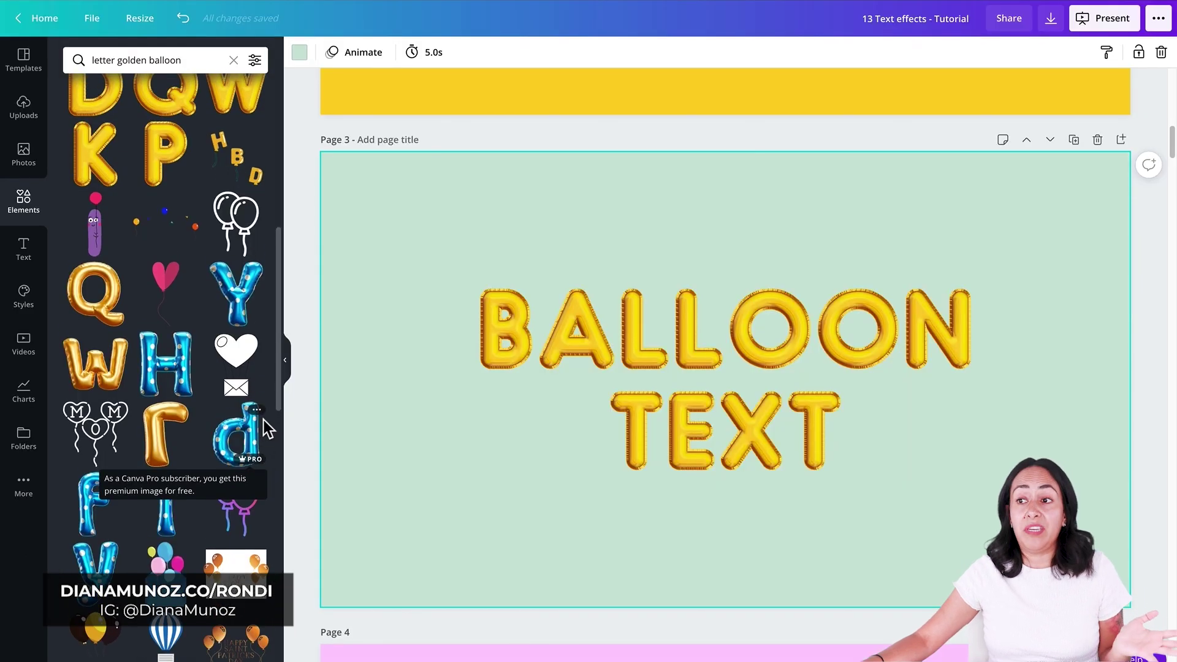
scroll(272, 432, up, 5)
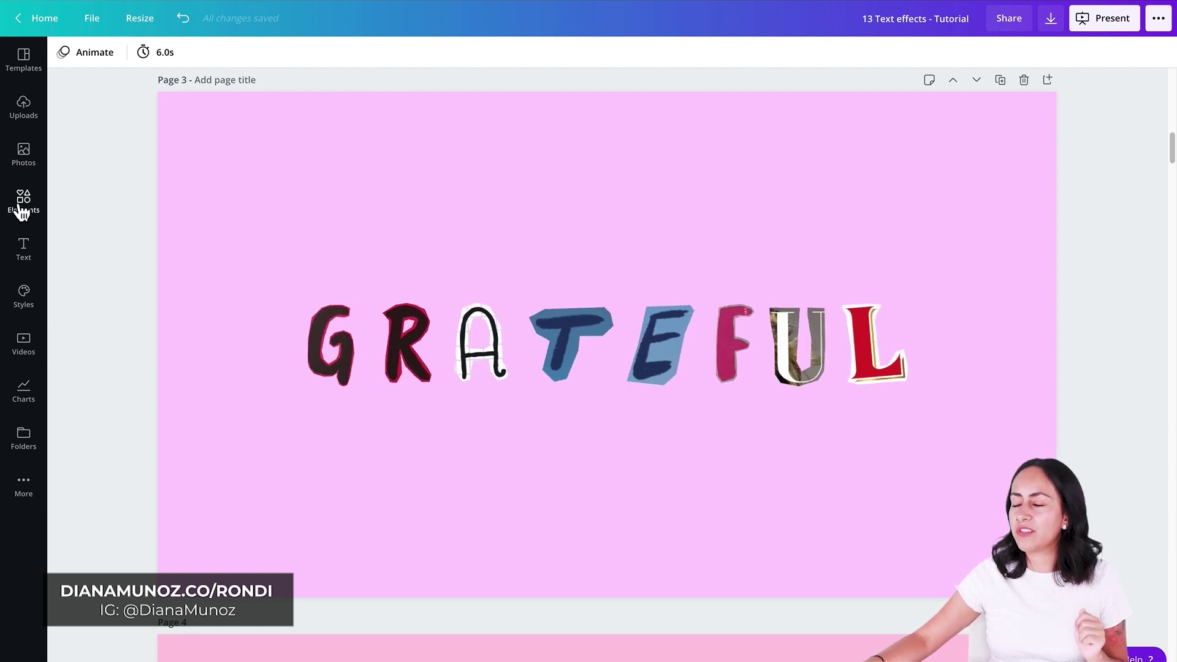
Search the elements library for "letter sticker" and look through the cut-out letters like those in the GRATEFUL design
click(38, 215)
click(105, 58)
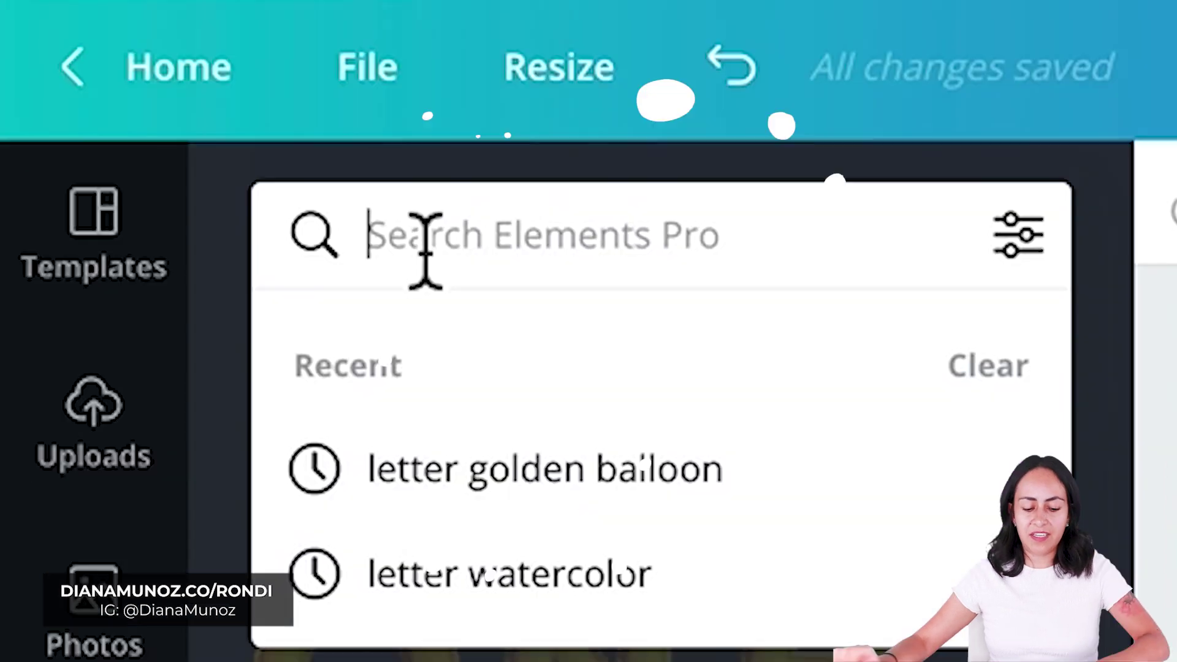
text(letter sticker)
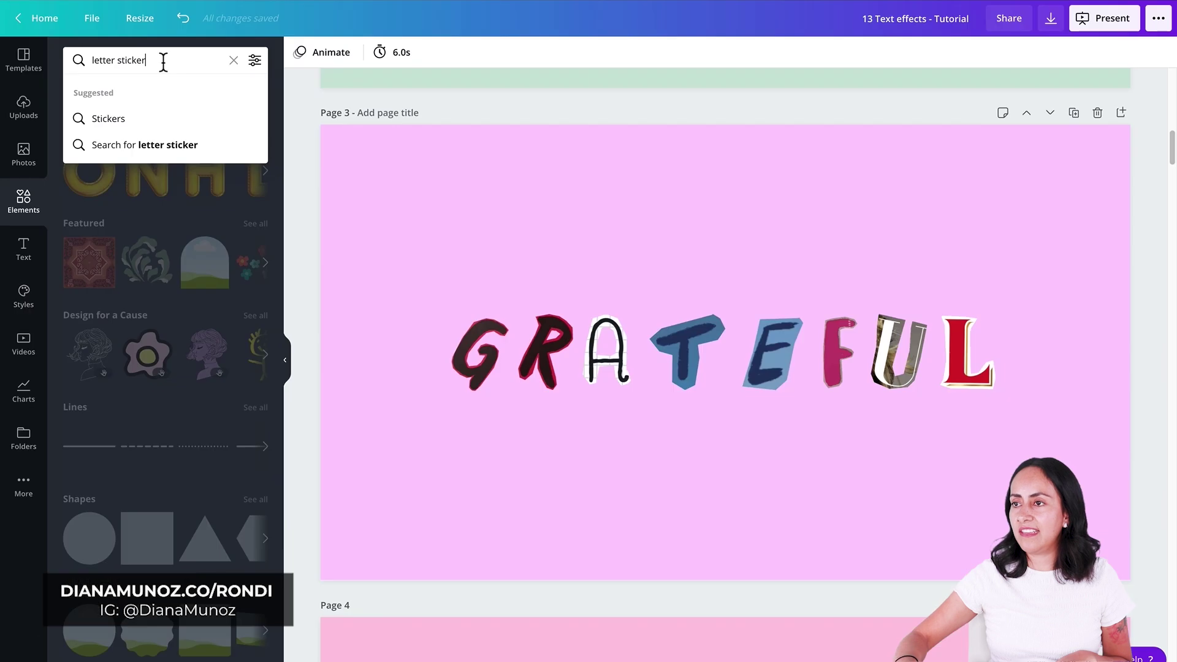
key(Return)
scroll(205, 313, down, 1)
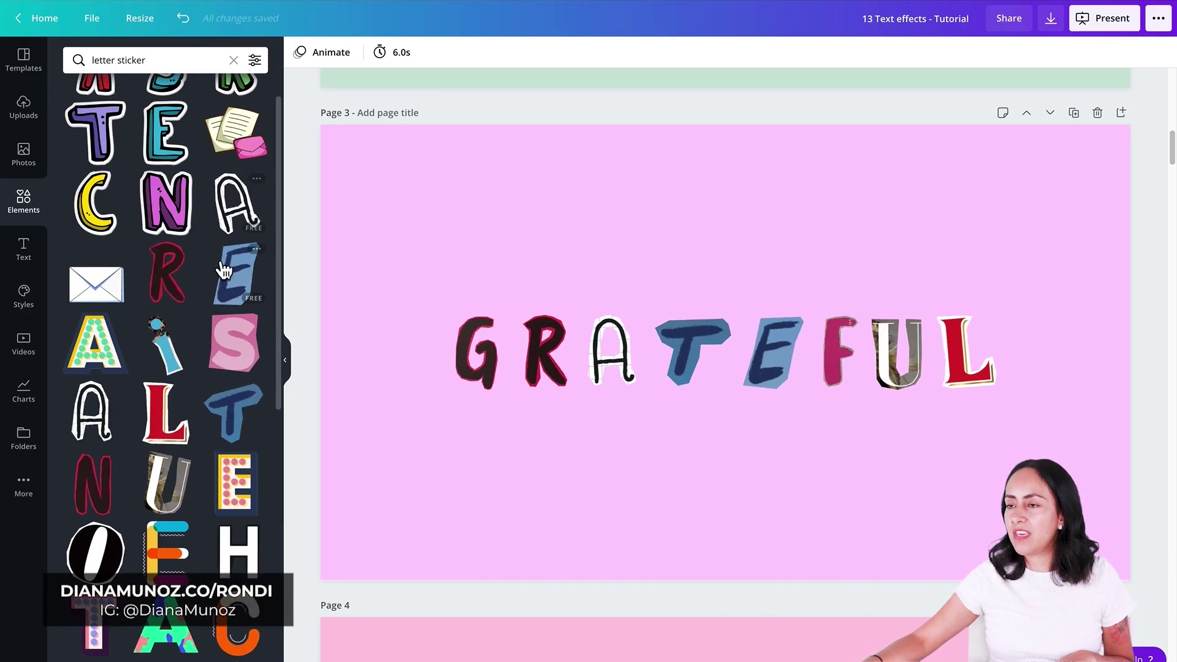
scroll(196, 450, down, 1)
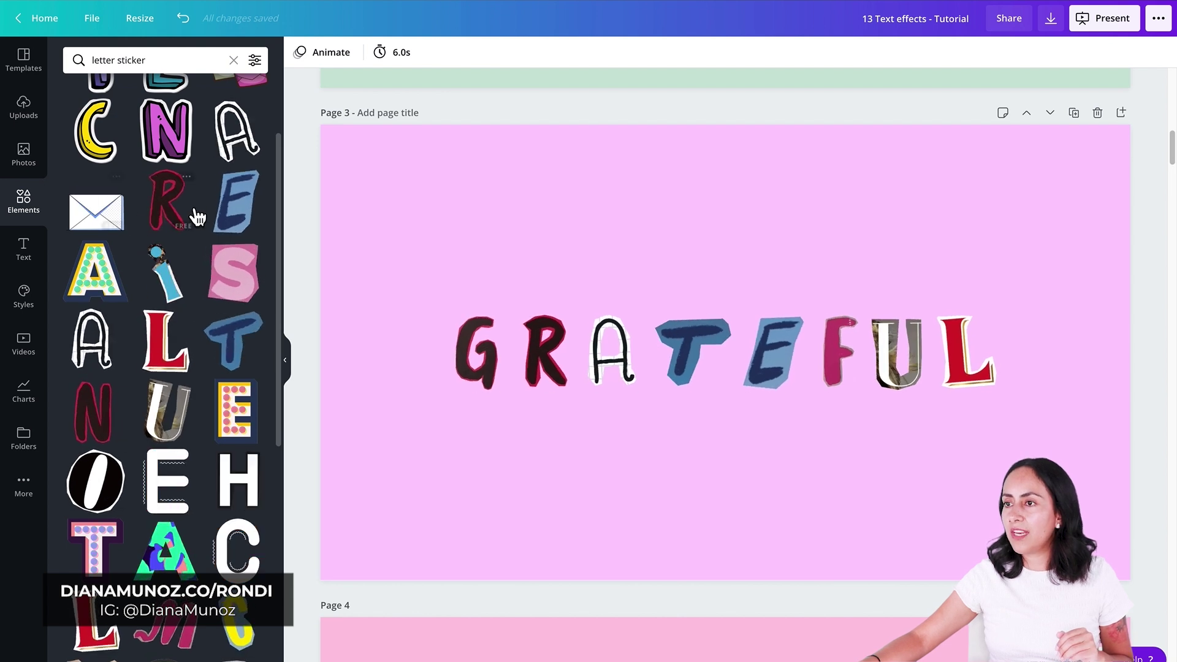
scroll(239, 276, down, 1)
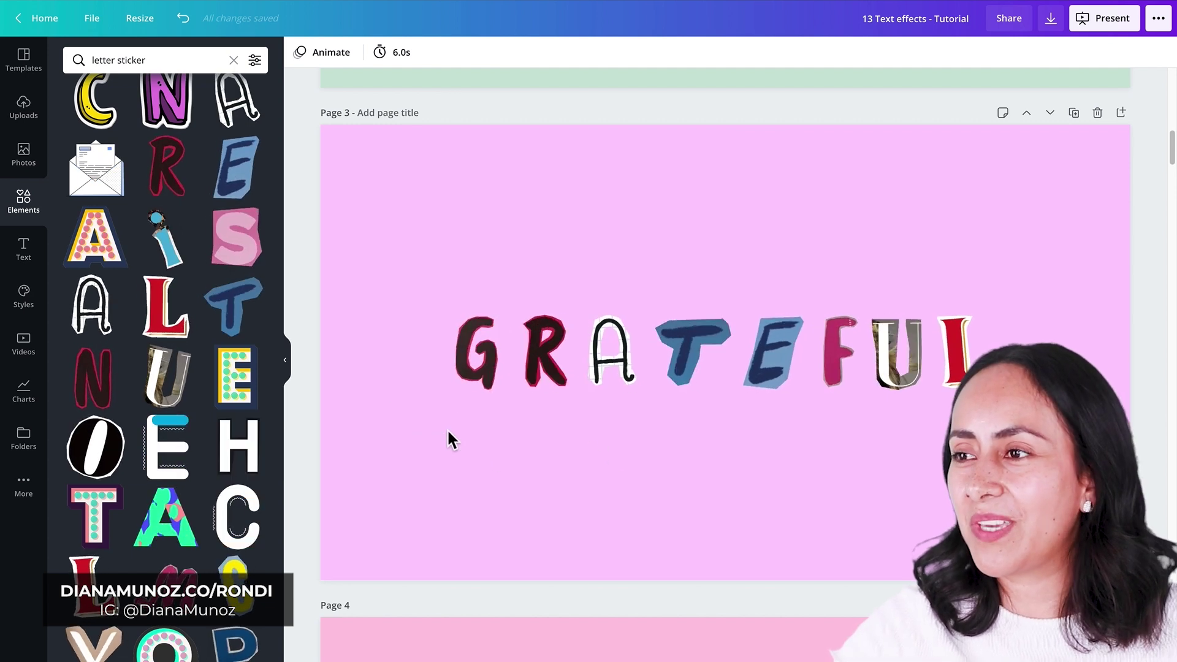
drag(1041, 423, 384, 267)
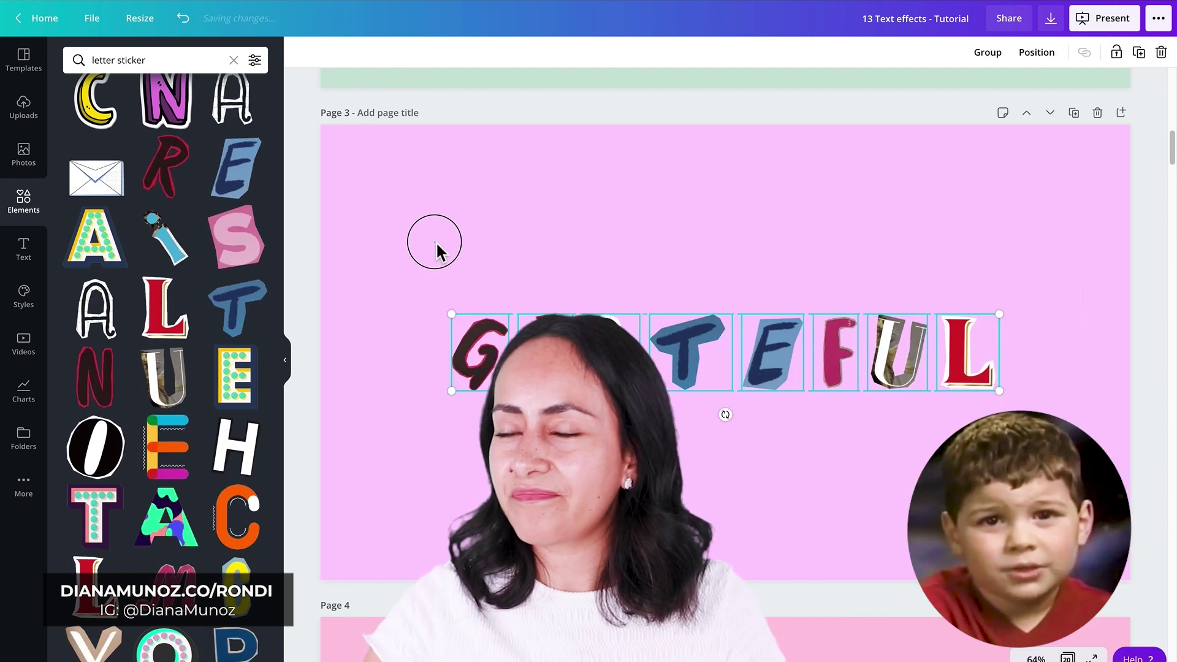
click(436, 244)
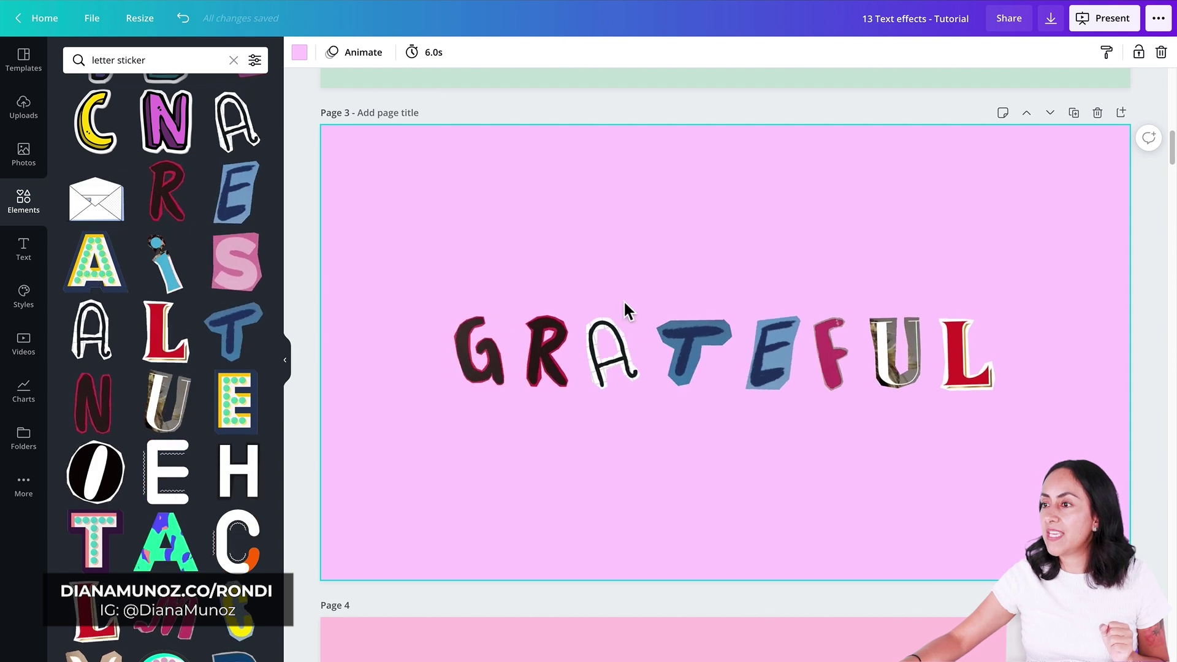
drag(438, 237, 1037, 409)
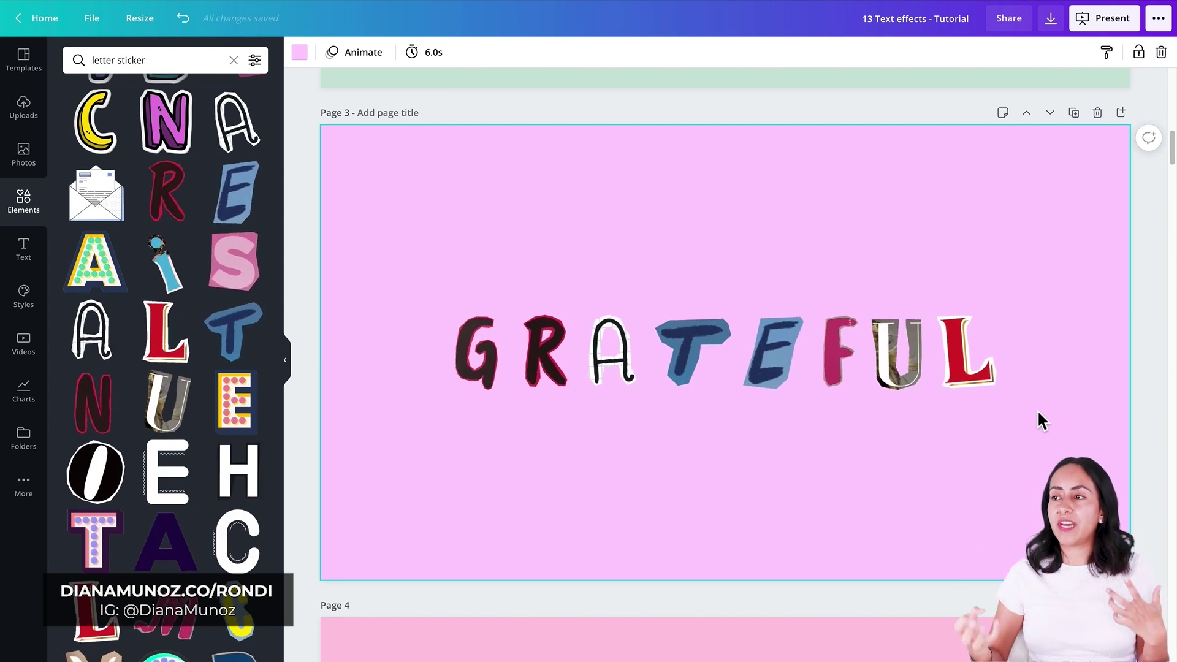
drag(1035, 413, 457, 276)
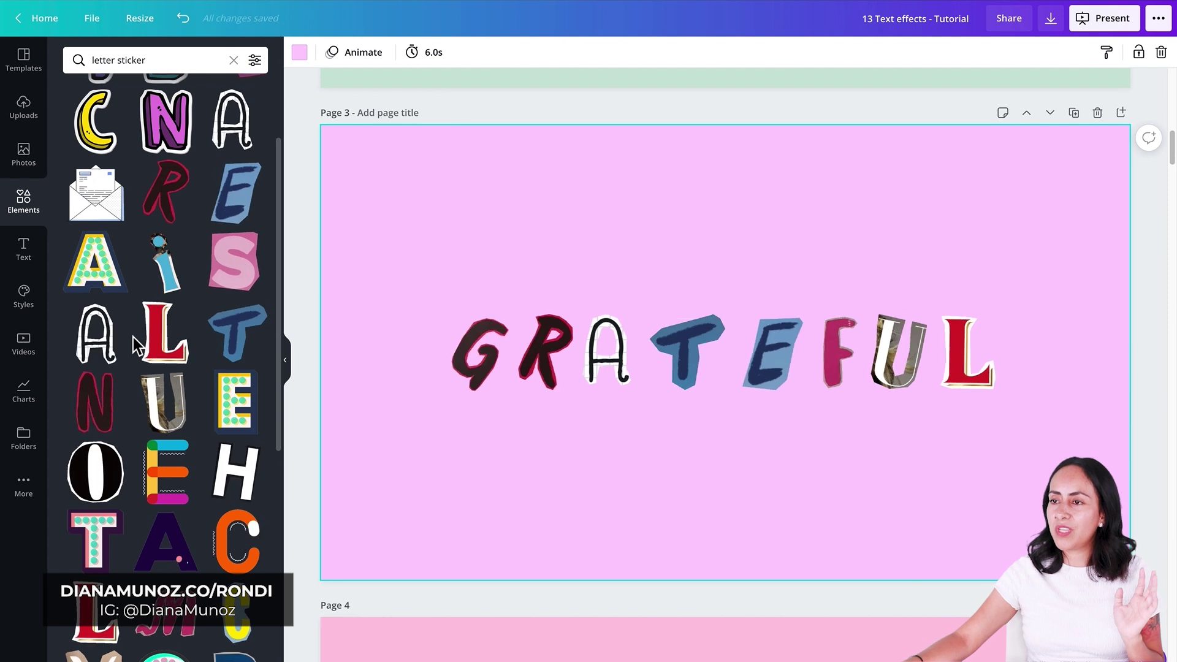
Try the dotted A sticker over the A of GRATEFUL, scaled to about 170 by 162, and delete it
scroll(136, 343, down, 1)
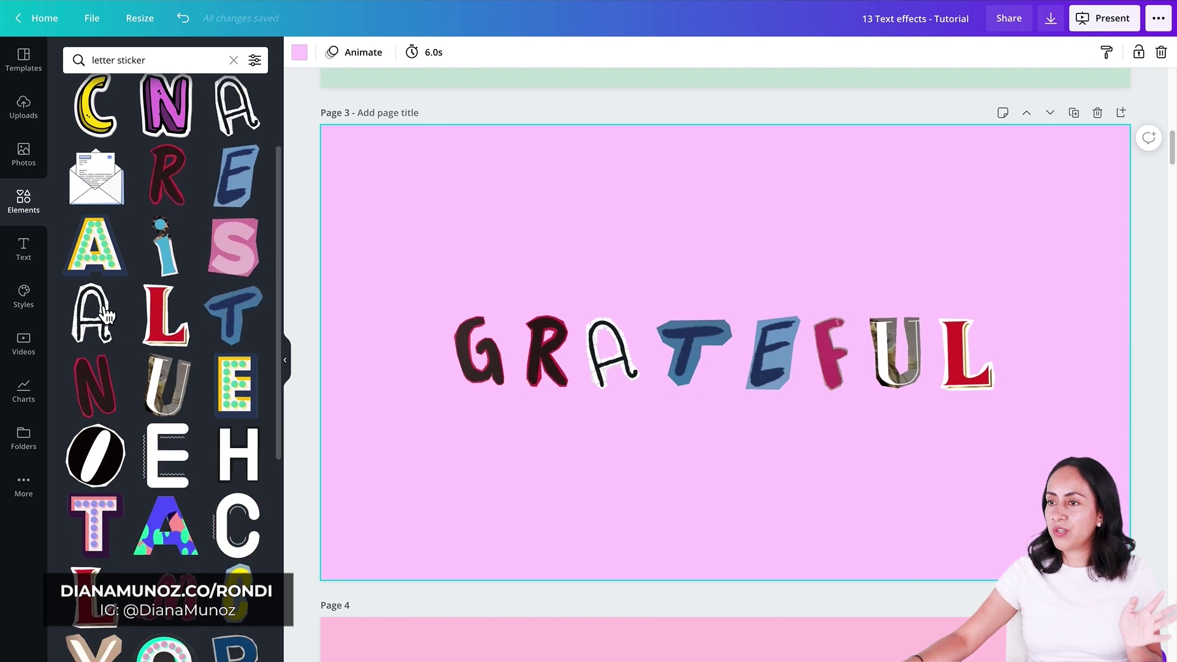
click(108, 257)
drag(919, 174, 651, 319)
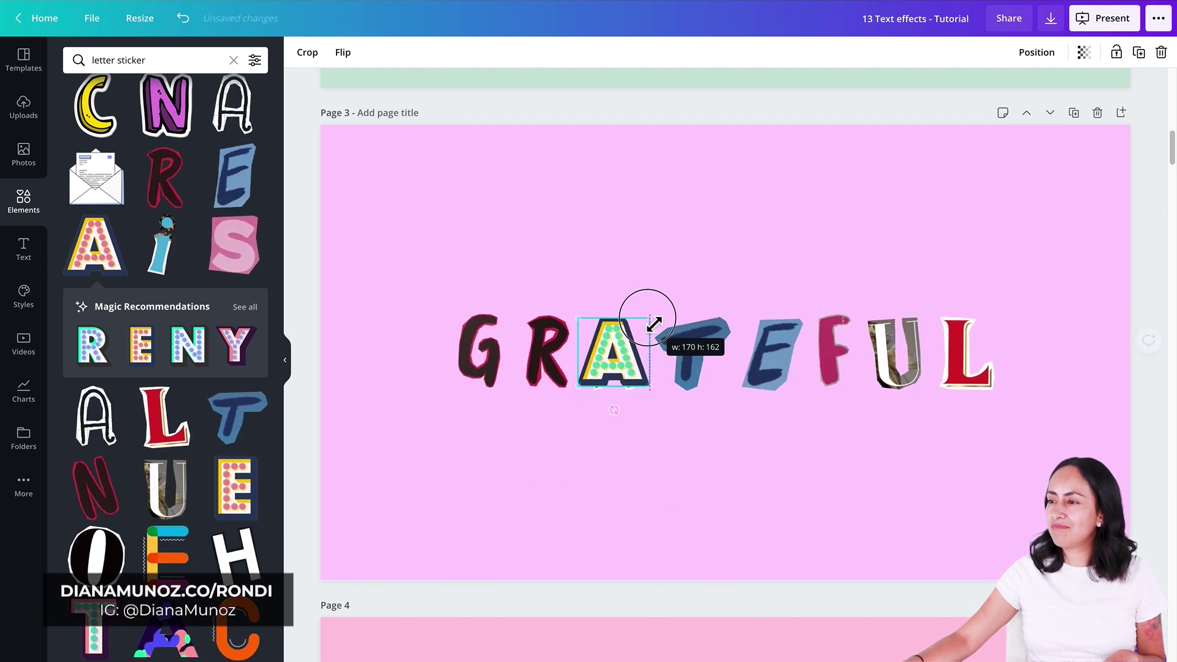
click(1161, 53)
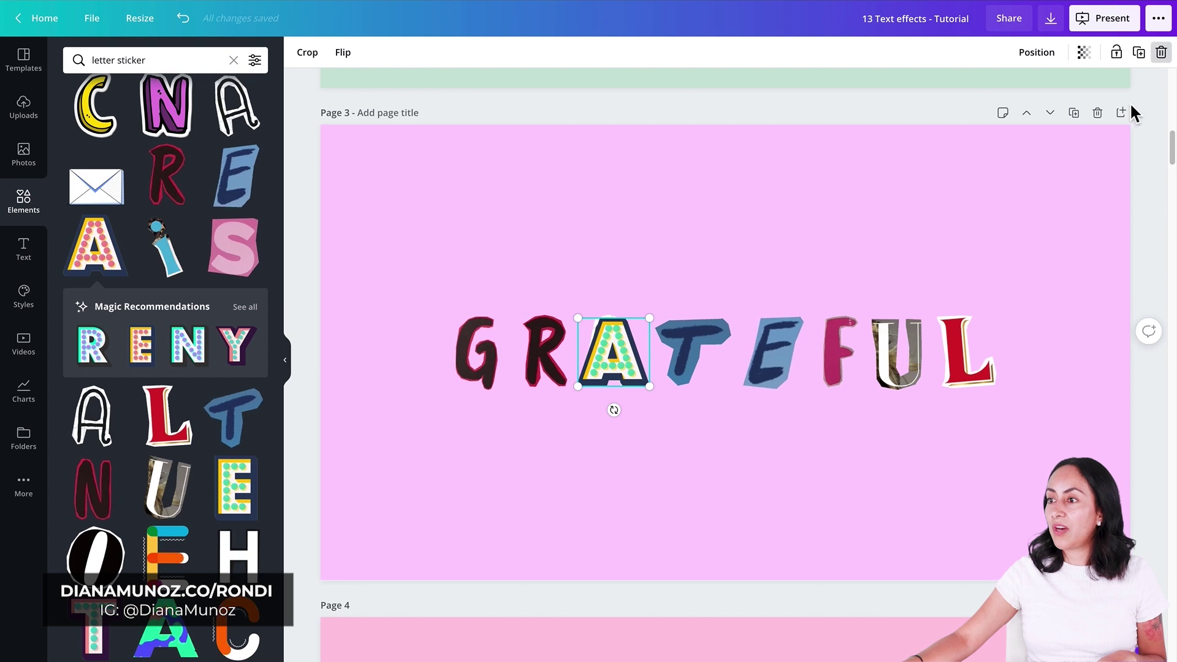
click(979, 263)
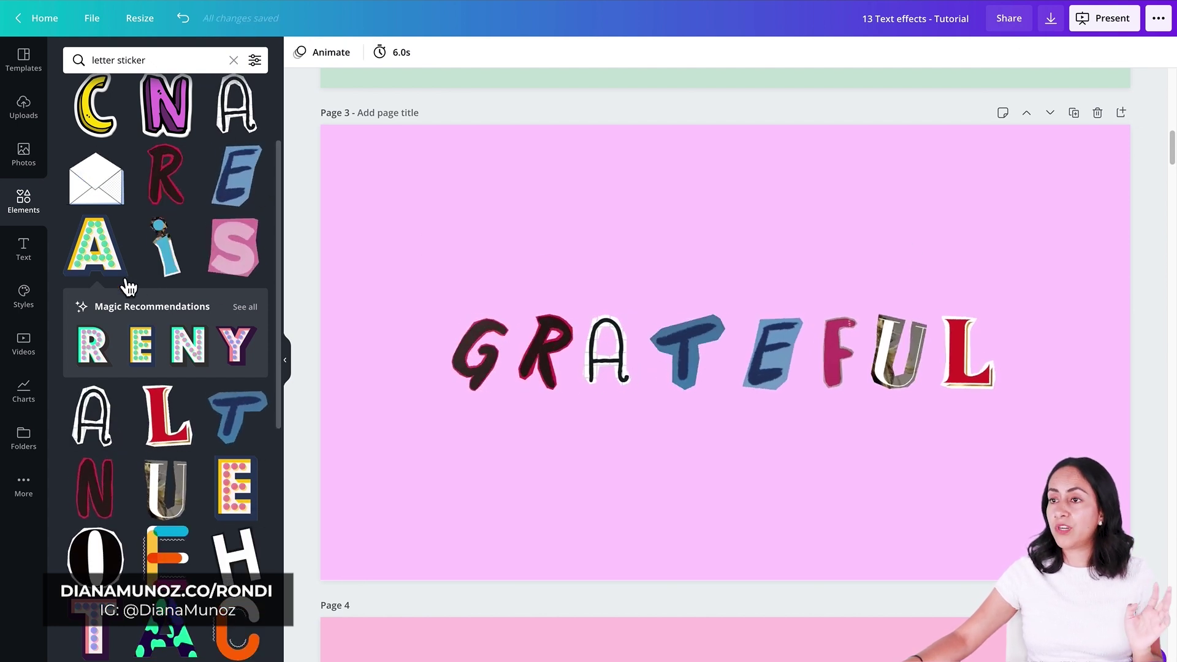
Add the dotted A and the matching recommended R, shrink both to about 320 high, and place the R before the A below GRATEFUL
click(109, 261)
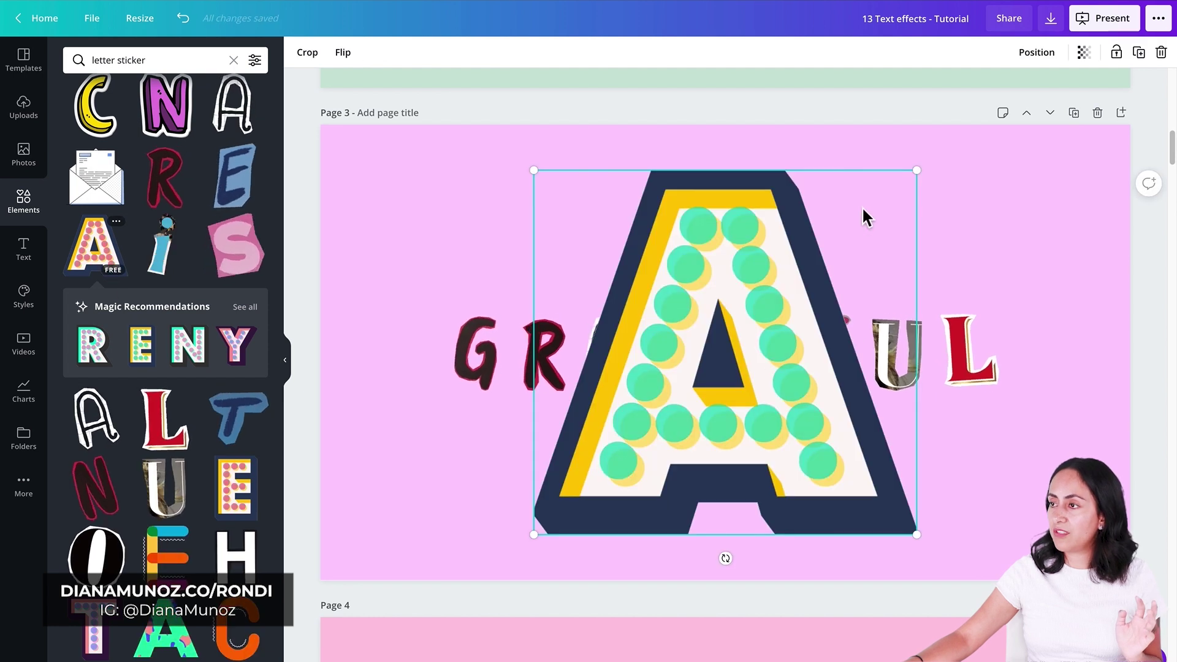
drag(889, 249, 743, 457)
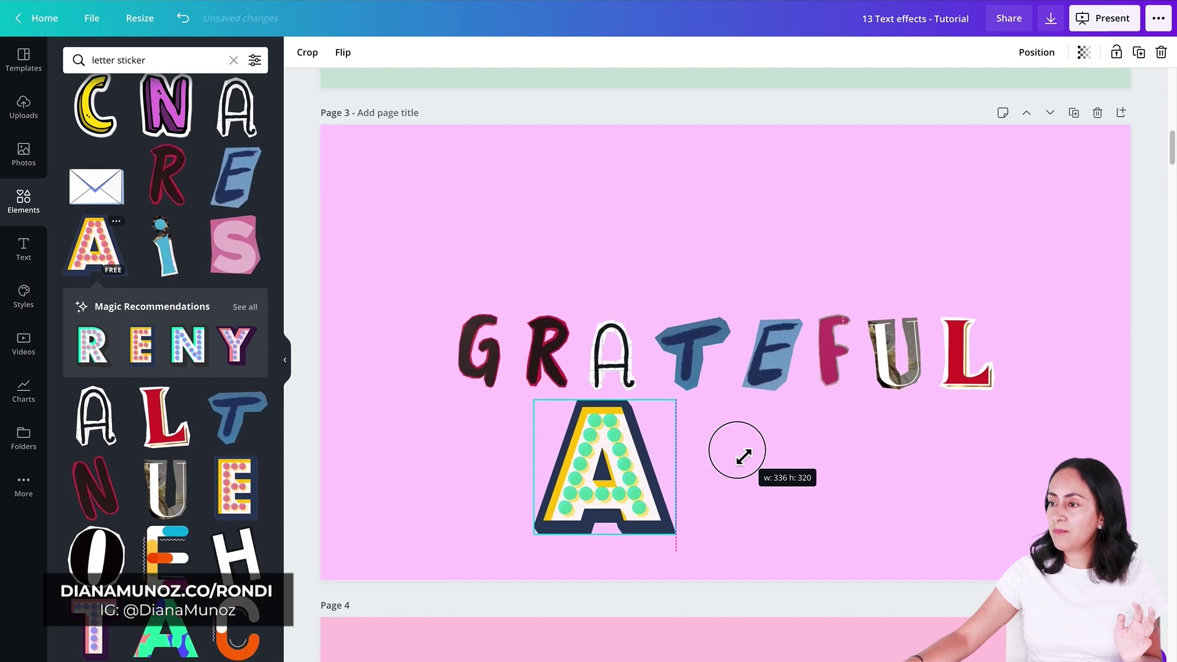
click(117, 366)
drag(881, 171, 740, 457)
drag(657, 491, 464, 502)
Add the matching dotted N to spell RAN and arrange the three letters as a smaller row under GRATEFUL
click(188, 345)
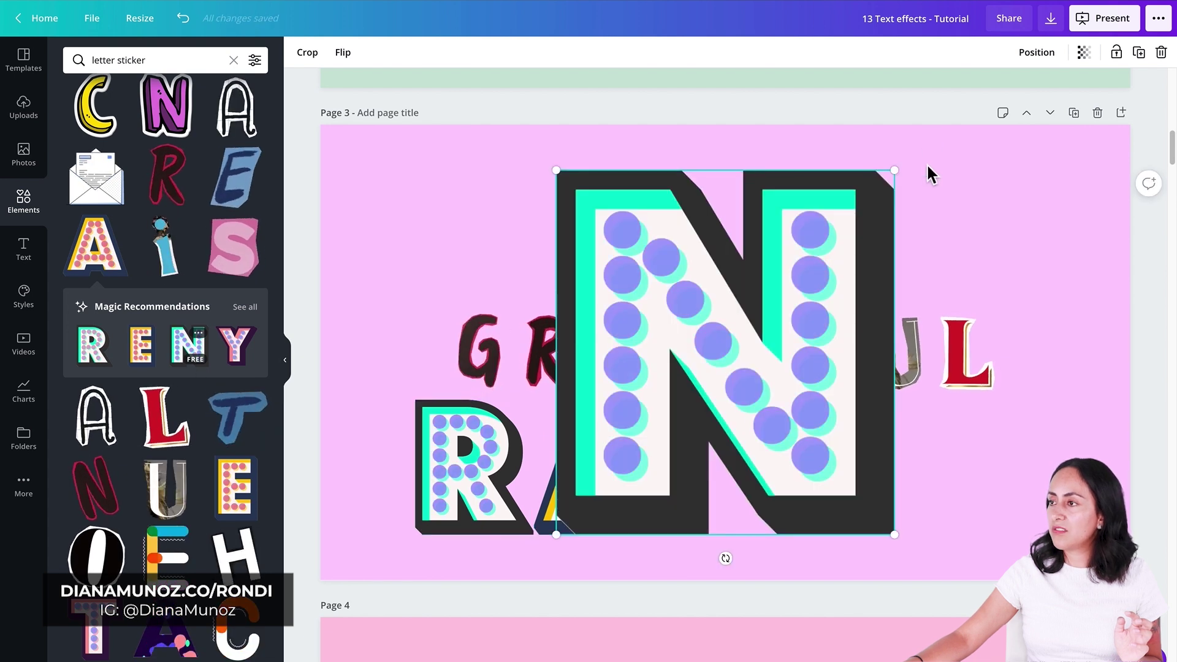
drag(896, 178, 730, 454)
drag(946, 513, 478, 465)
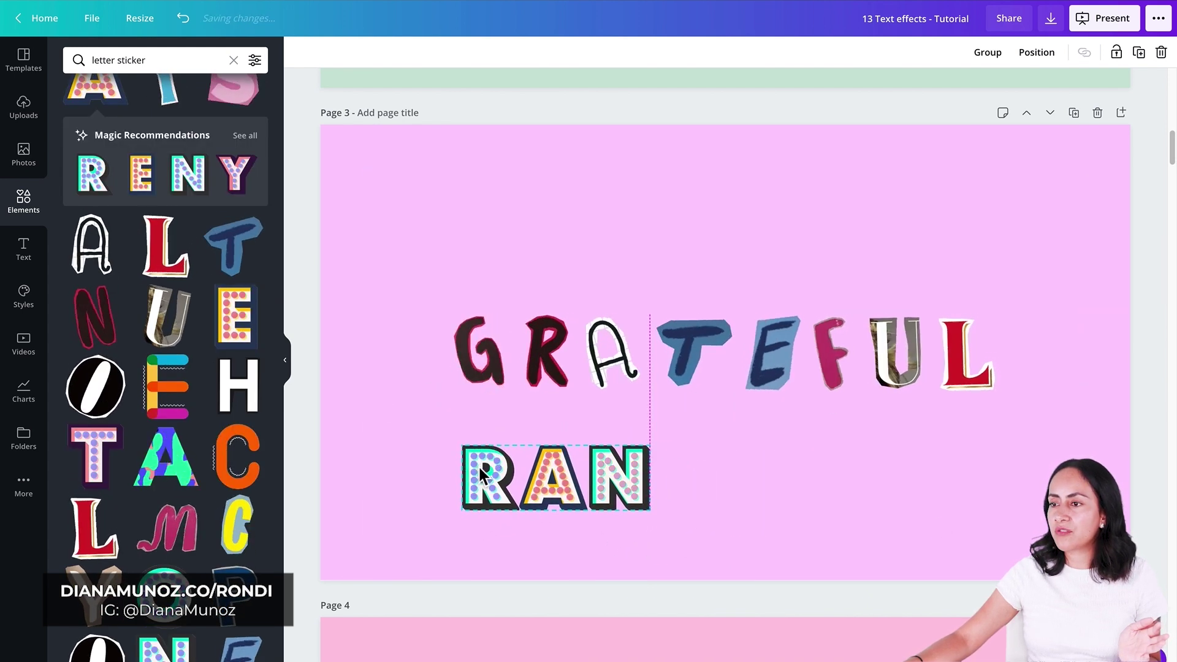
Add the pink flamingo lowercase a from the sticker results, shrink it and place it beside RAN
scroll(187, 577, down, 4)
scroll(187, 576, down, 3)
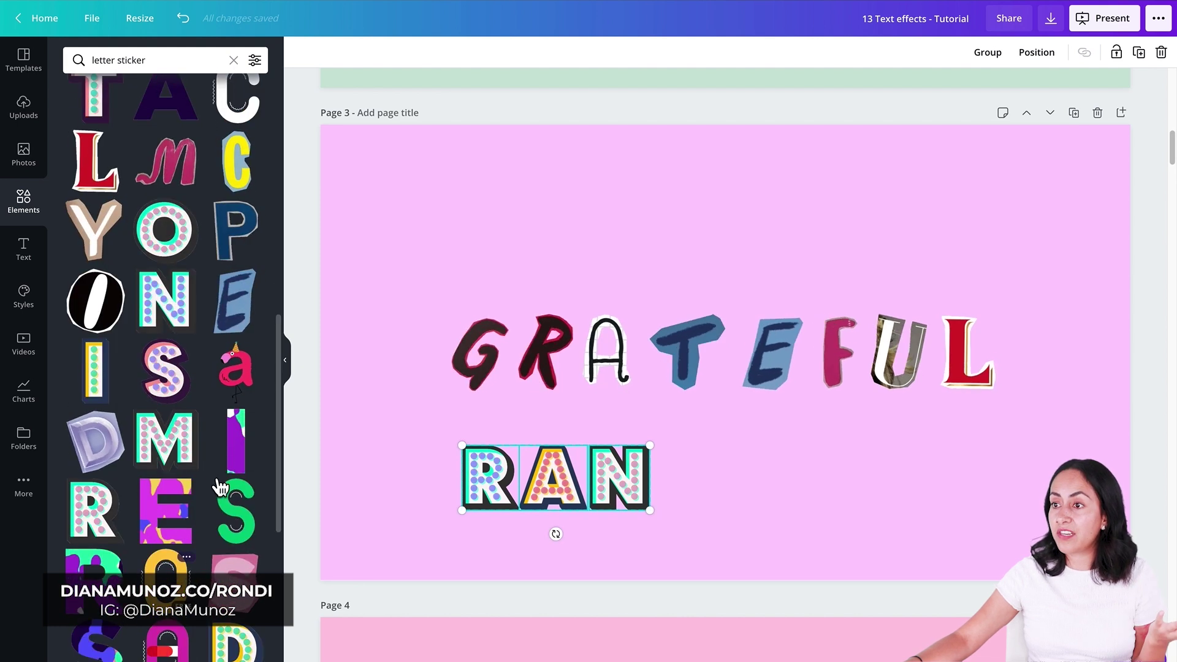
click(236, 369)
drag(622, 172, 852, 391)
drag(797, 491, 937, 494)
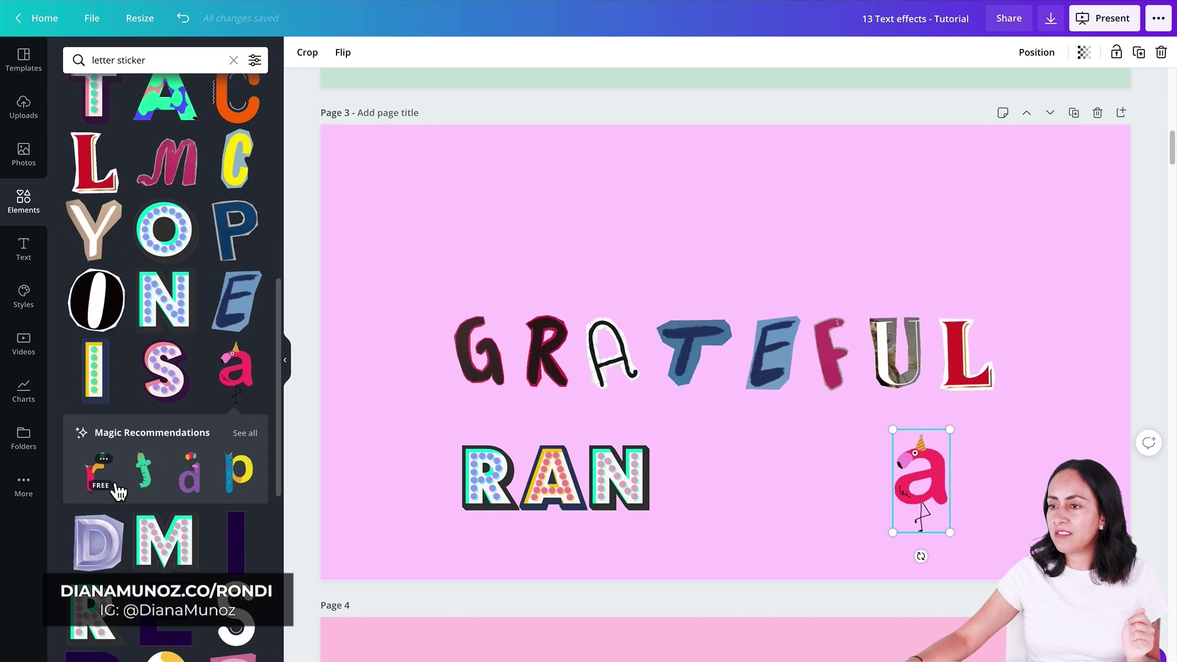
Add the matching party-animal r and t, shrink them together, and place the r before the flamingo a and the t after it
click(154, 480)
click(154, 480)
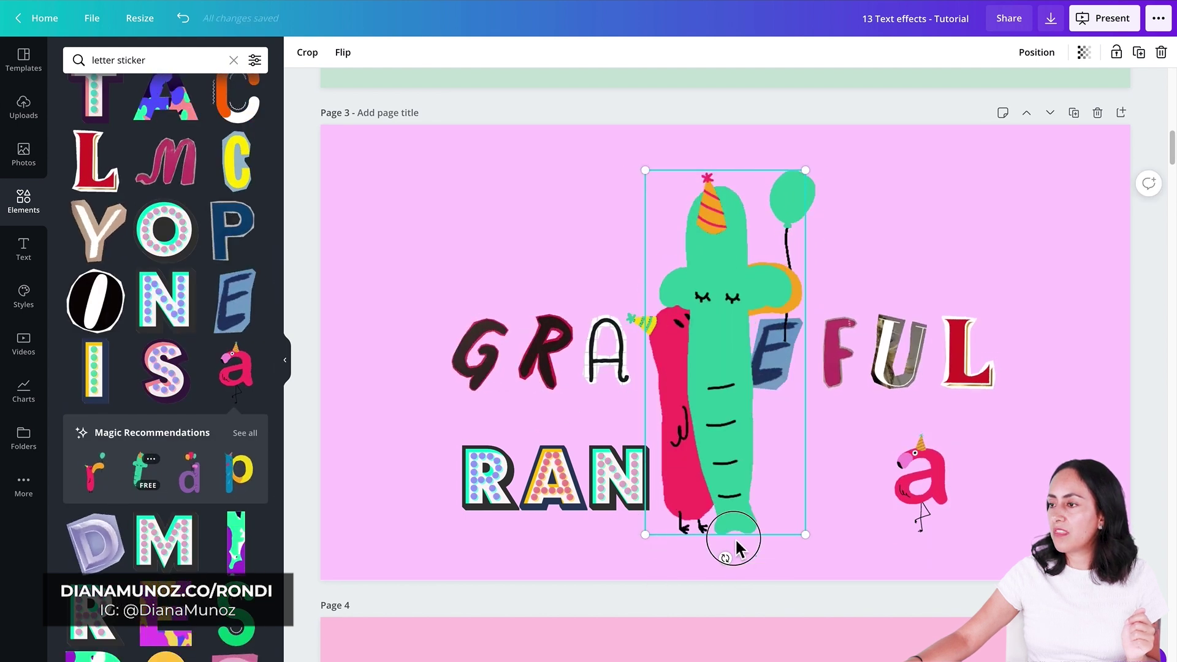
drag(626, 171, 855, 406)
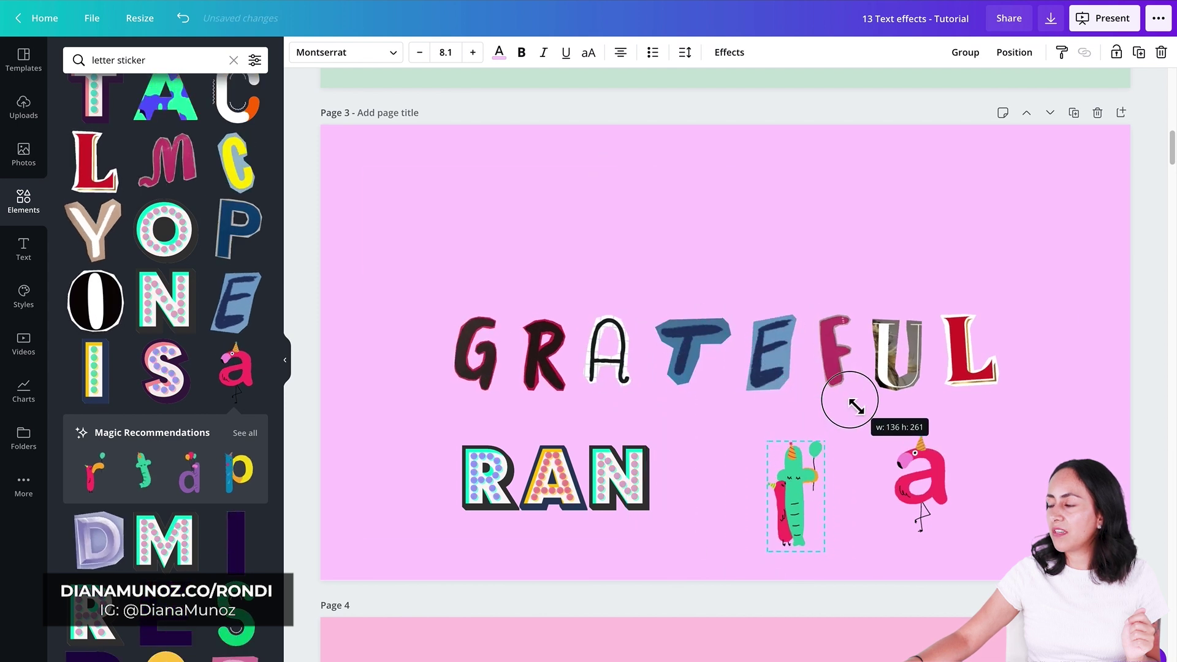
drag(770, 486, 1002, 489)
click(813, 506)
drag(813, 506, 867, 496)
drag(857, 552, 999, 436)
click(1070, 354)
drag(1067, 337, 981, 363)
click(583, 257)
click(1036, 392)
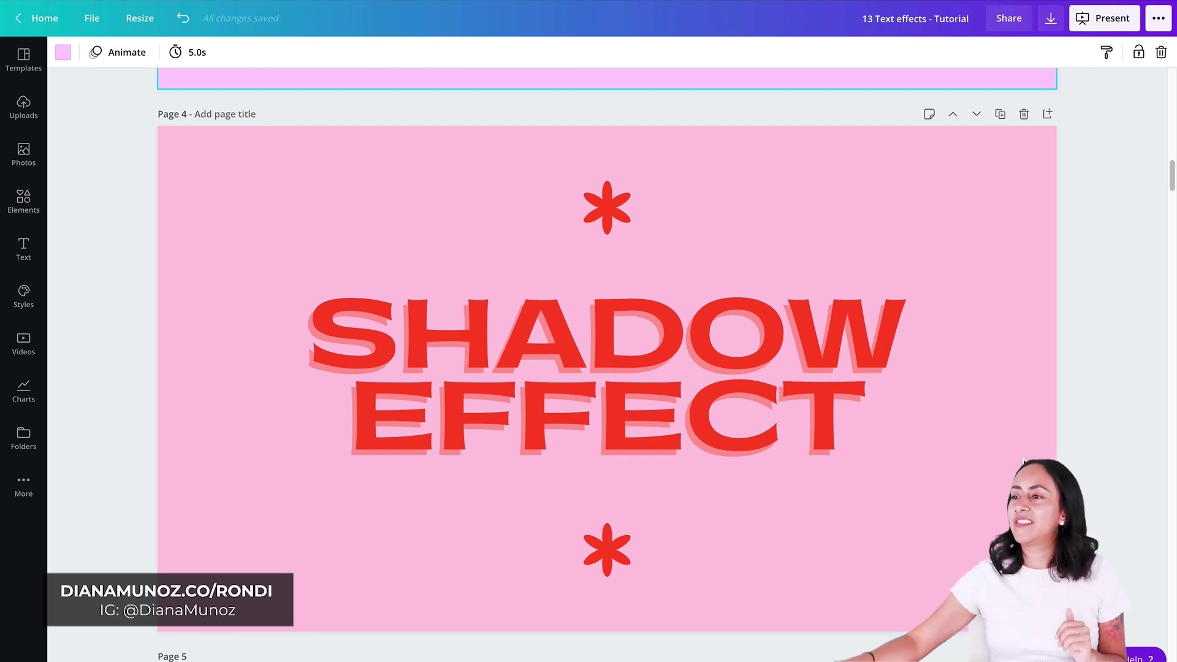
Examine the SHADOW EFFECT design on page 4 and the plain Shadows text box on page 5
scroll(1021, 461, down, 2)
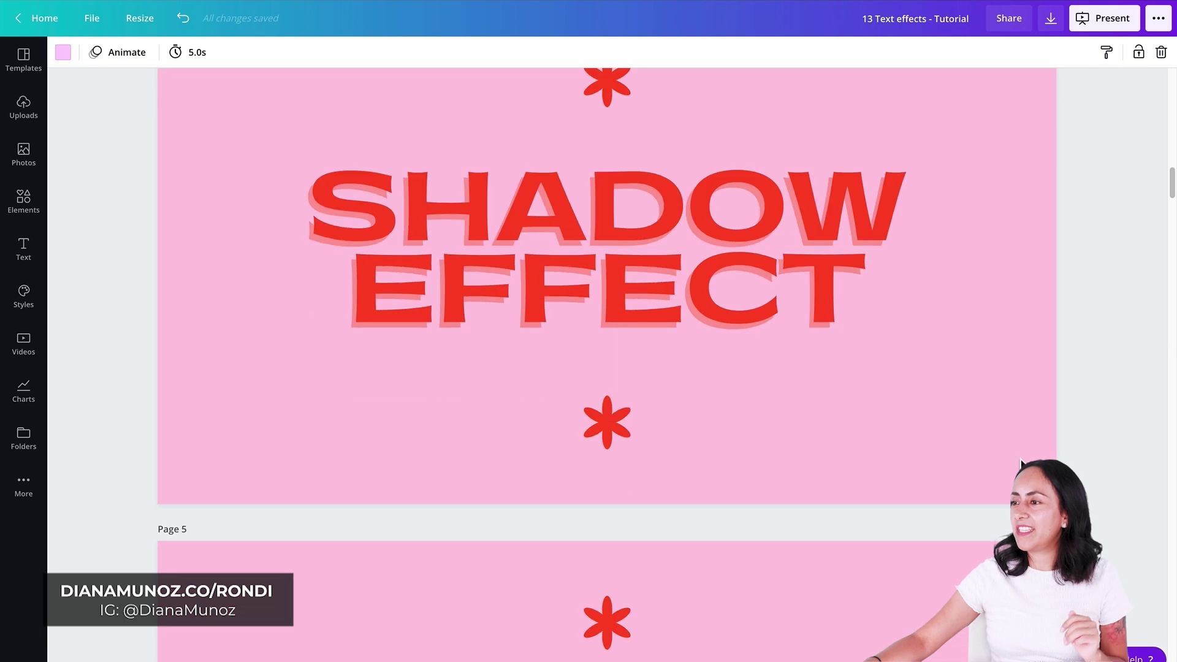
scroll(1021, 461, down, 7)
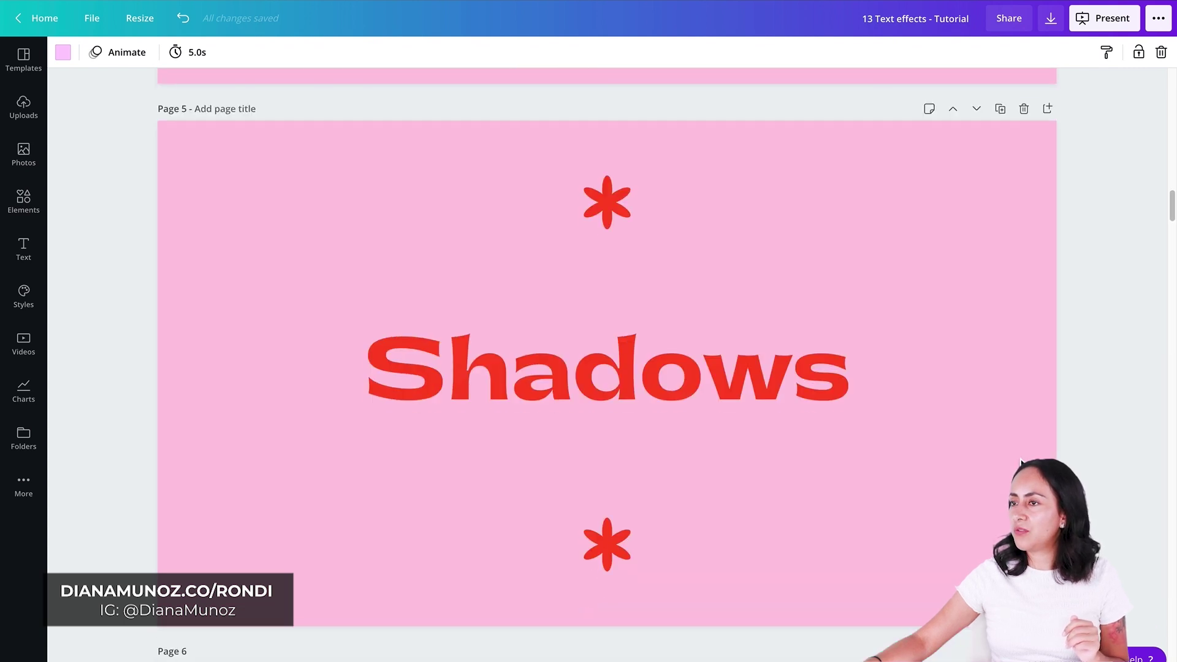
scroll(1021, 461, up, 2)
scroll(1021, 461, down, 2)
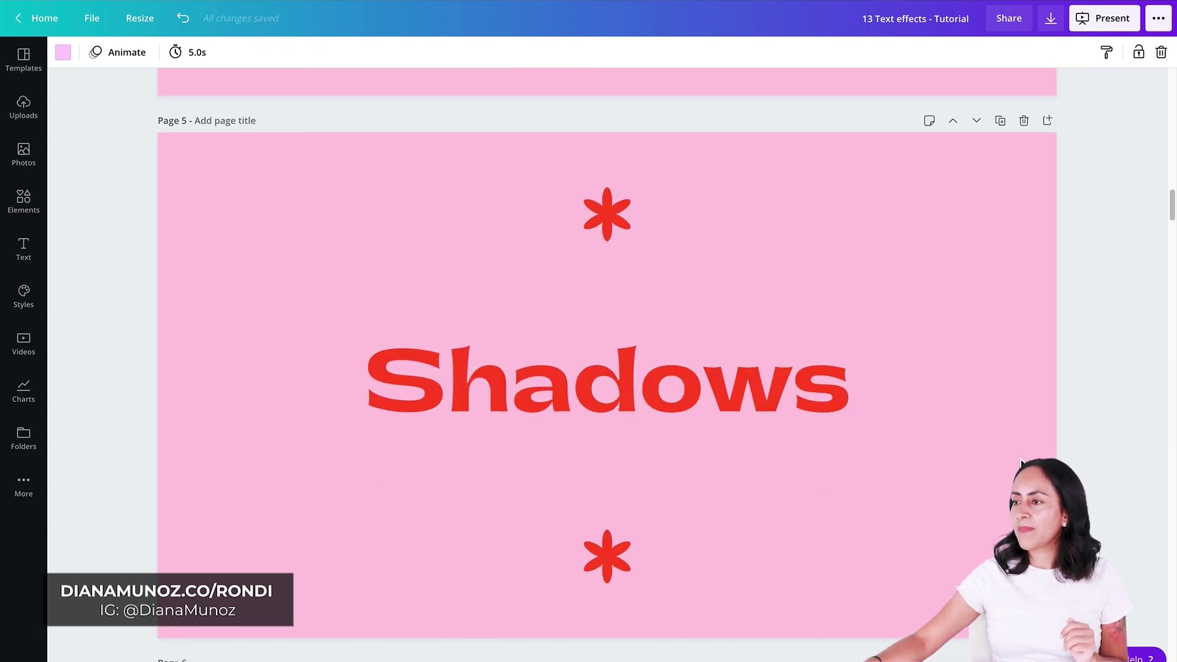
click(743, 395)
click(832, 399)
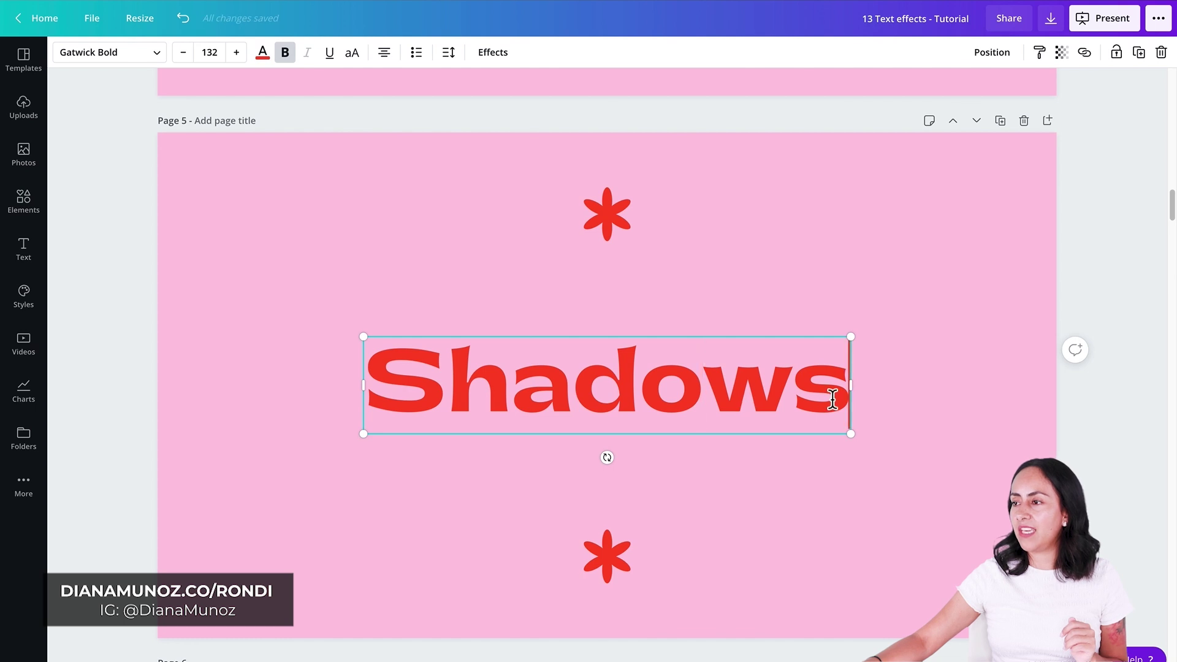
click(862, 511)
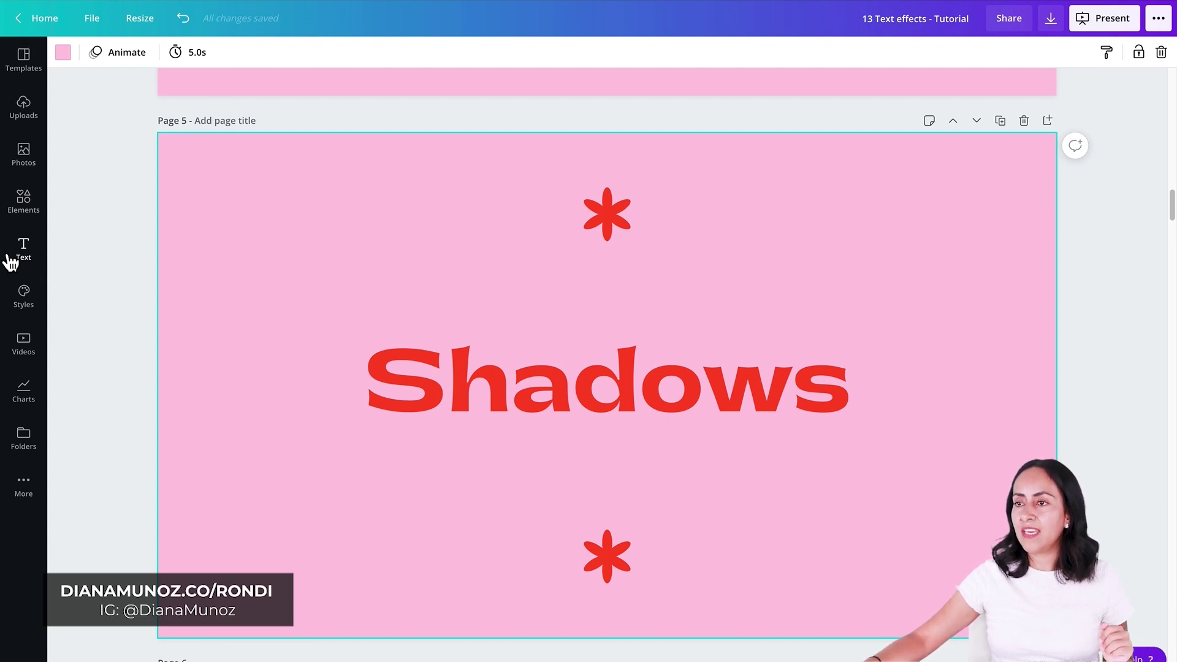
Try a new heading reading "text" on page 5, widened to about 927 and moved above Shadows, and delete it
click(42, 253)
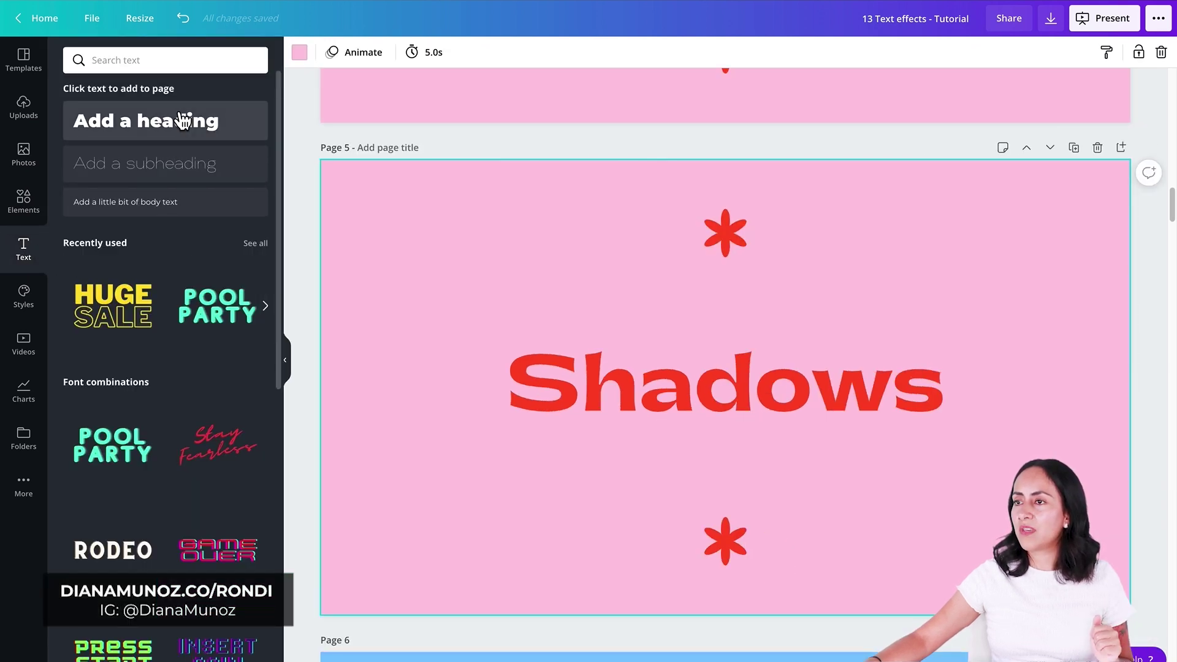
click(184, 127)
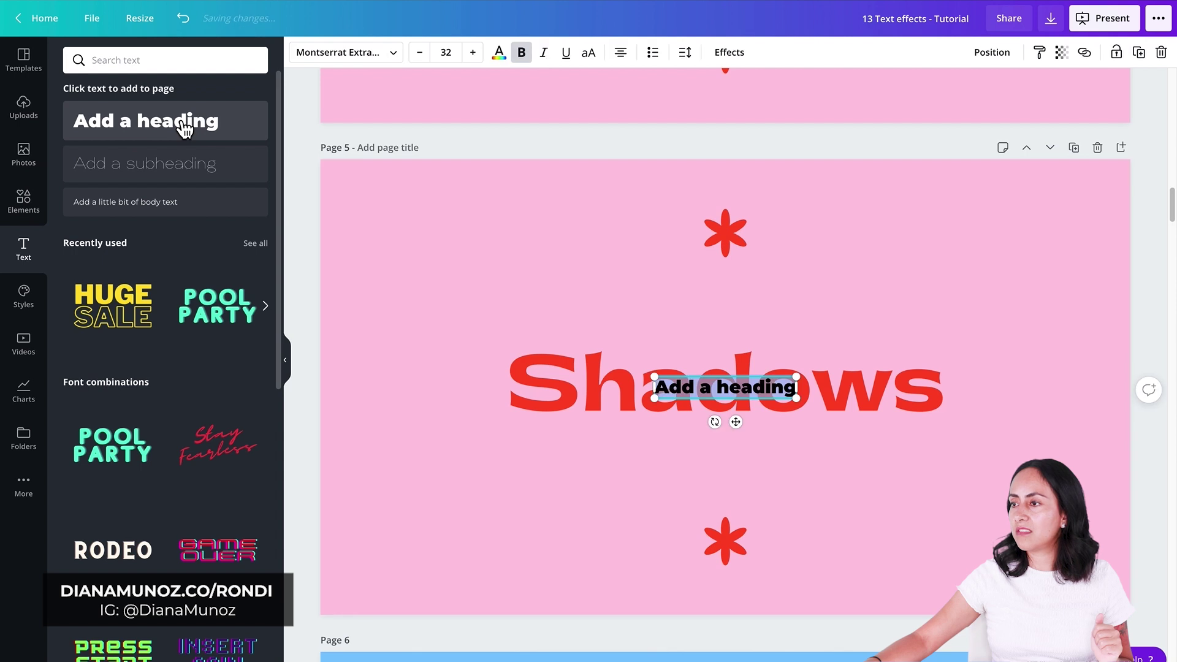
click(292, 363)
drag(742, 323, 968, 301)
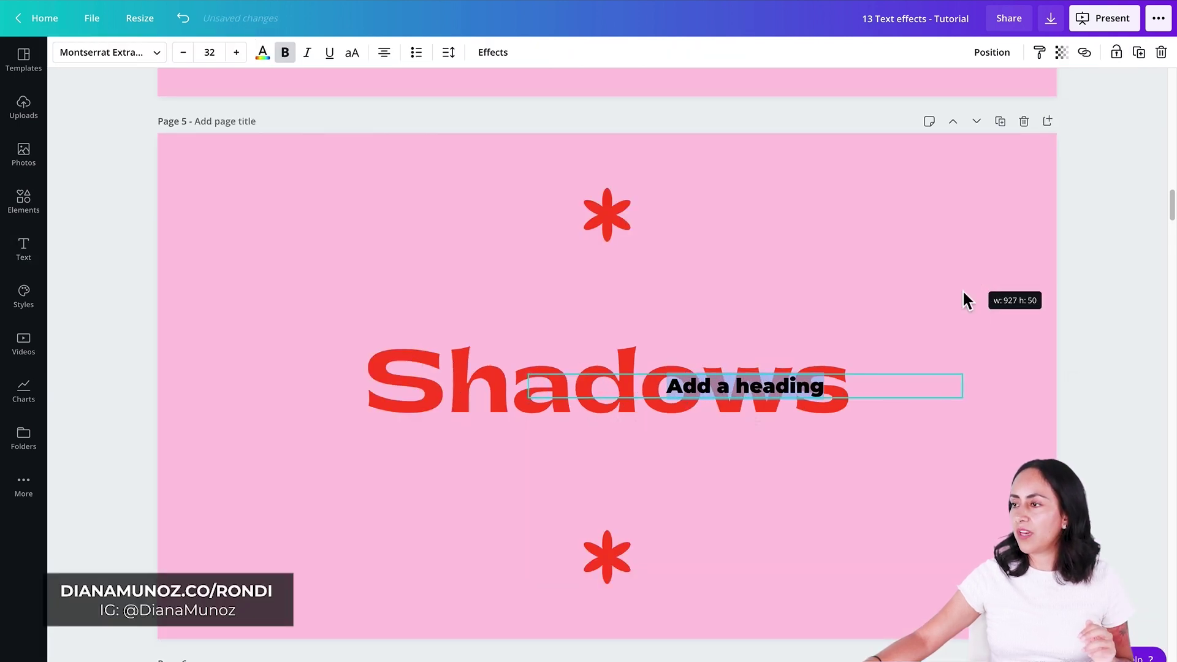
click(933, 420)
drag(920, 392, 873, 291)
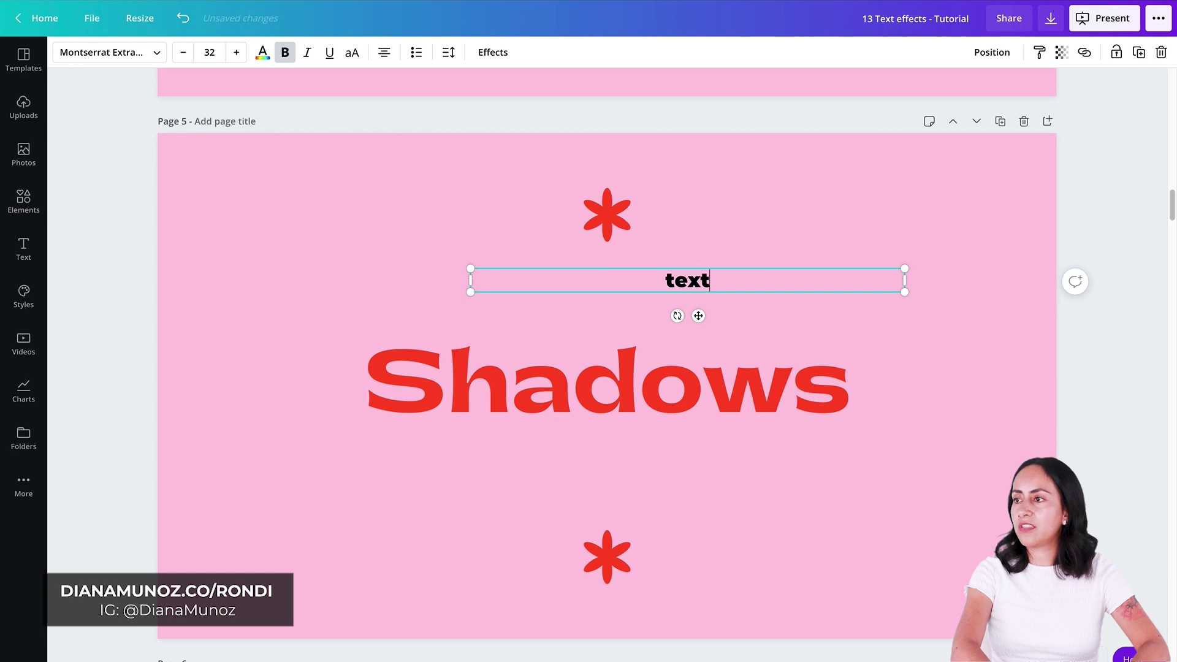
click(1162, 53)
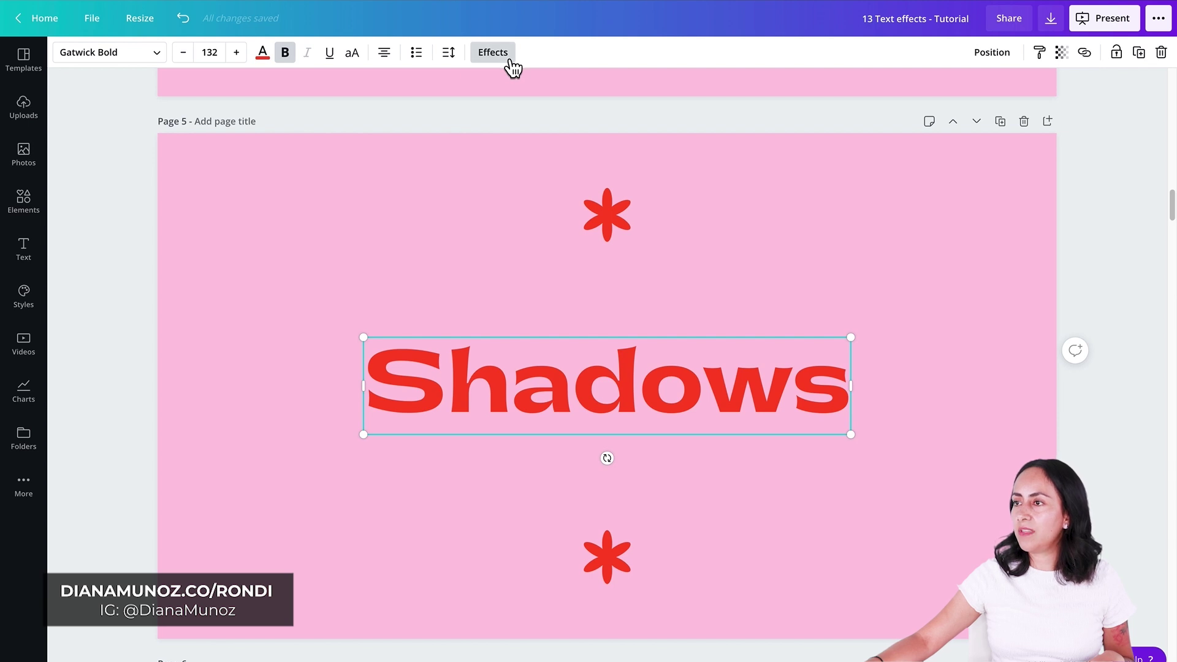
Apply the Shadow effect to the Shadows text with offset 72, direction -76, blur 21 and transparency 41
click(492, 52)
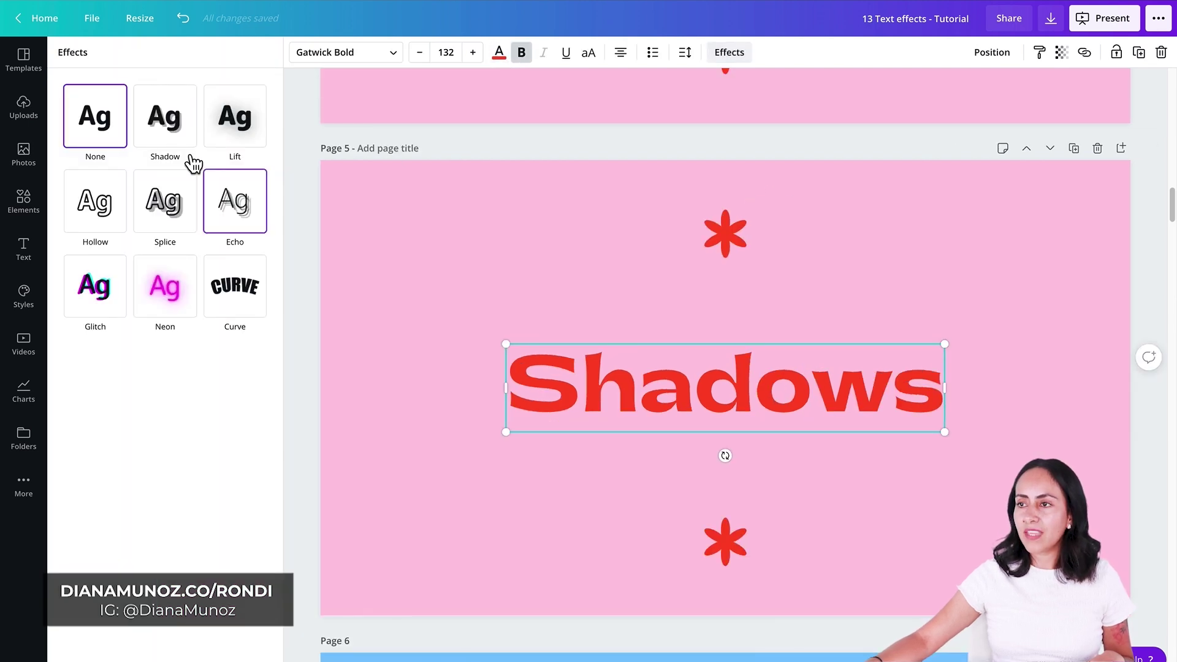
click(172, 123)
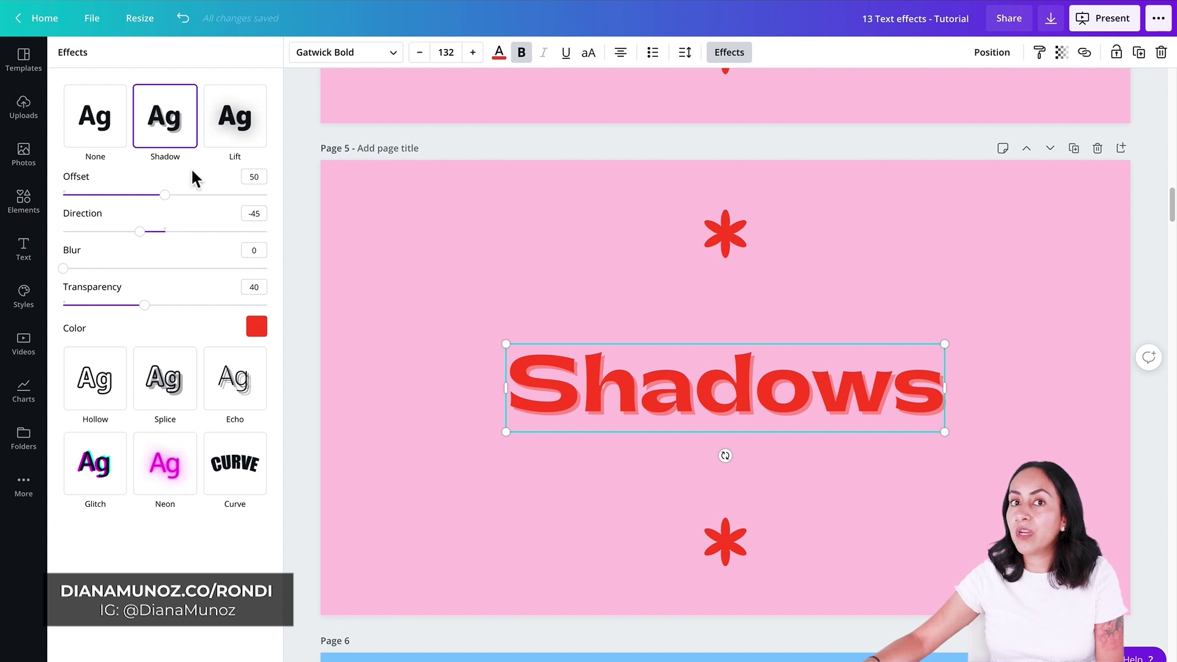
drag(171, 205, 136, 228)
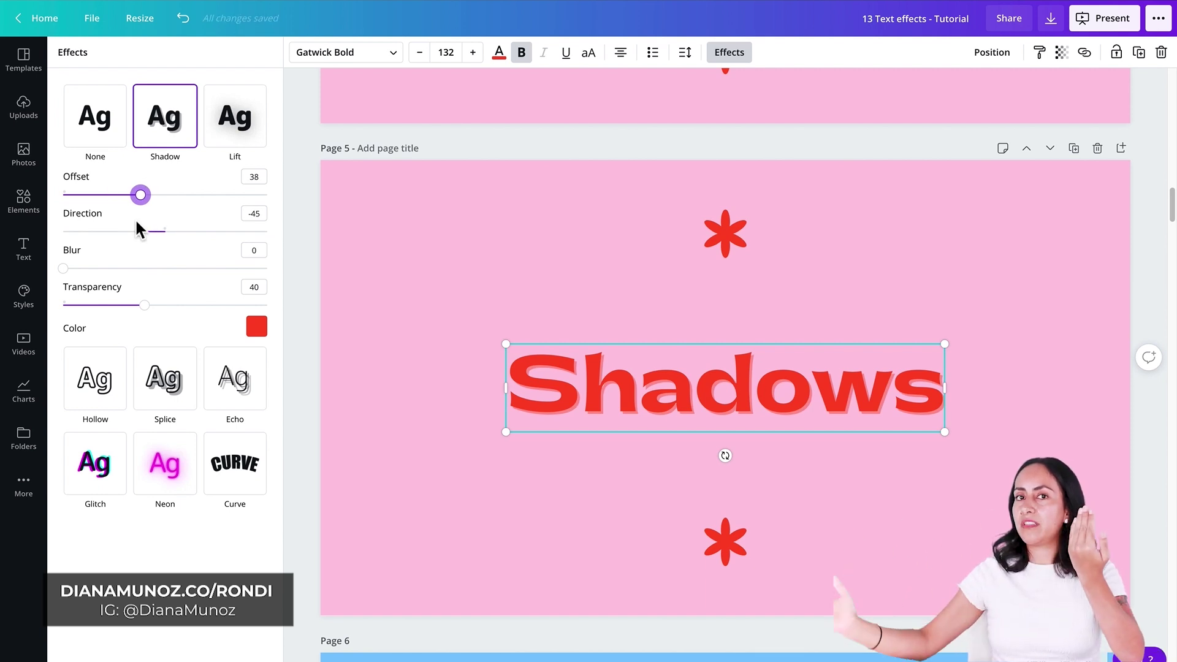
drag(141, 195, 215, 216)
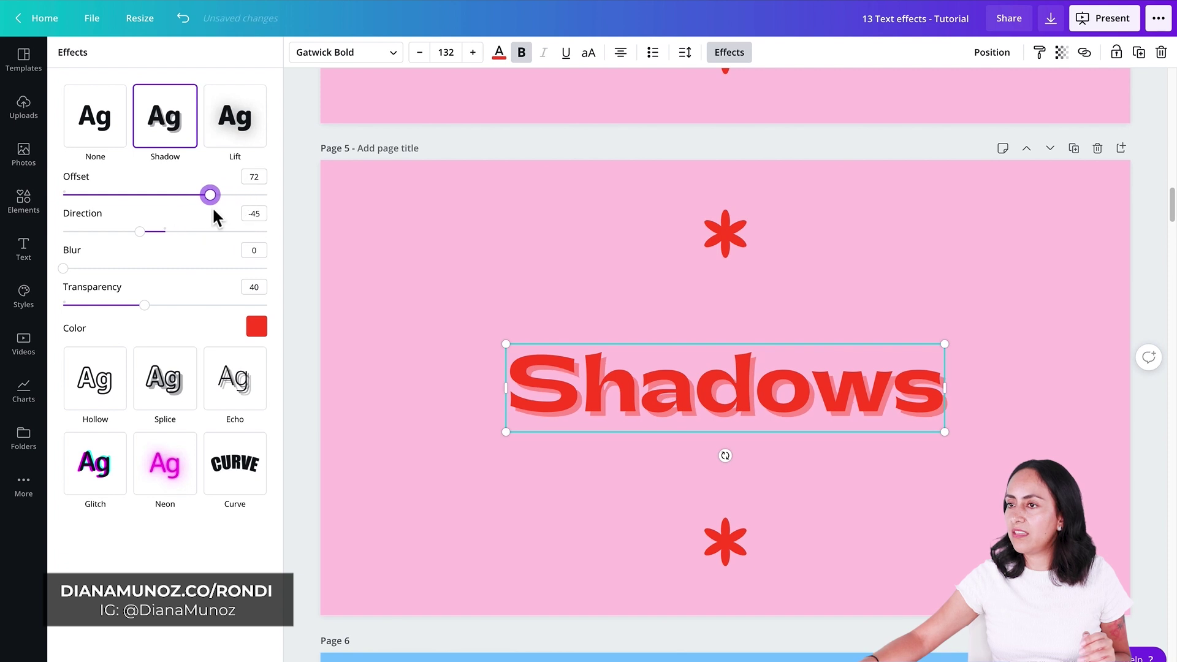
drag(147, 240, 125, 295)
drag(63, 268, 157, 336)
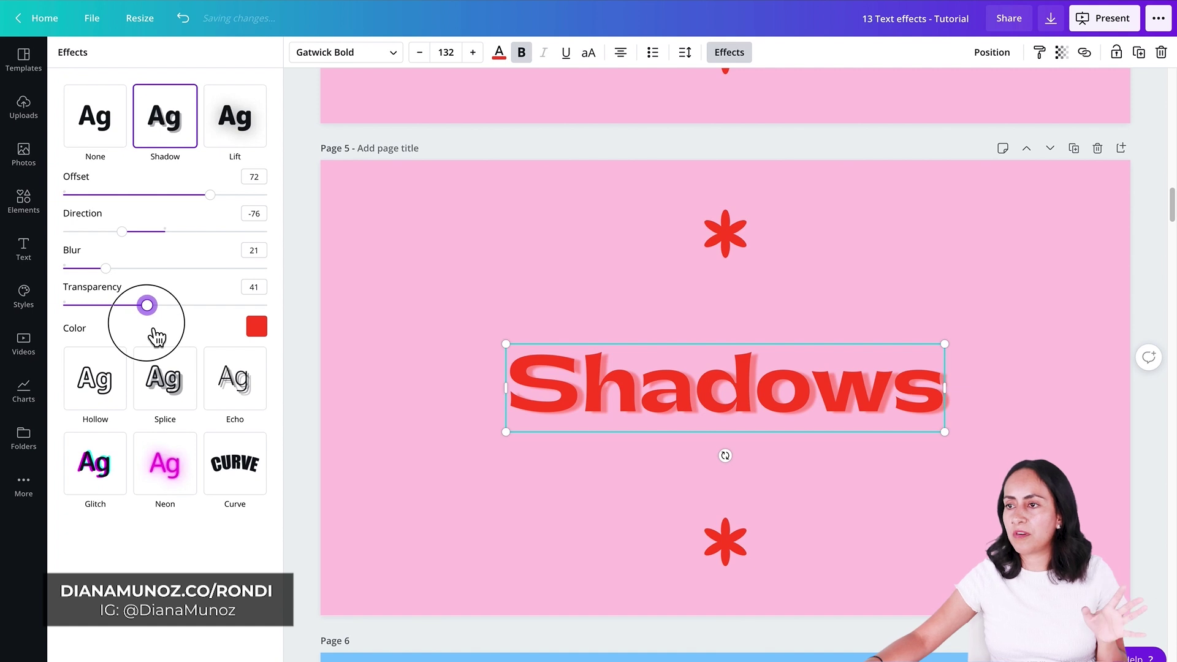
Try other document colours, including blue-violet, for the shadow of the Shadows text on page 5, and restore the red
click(256, 328)
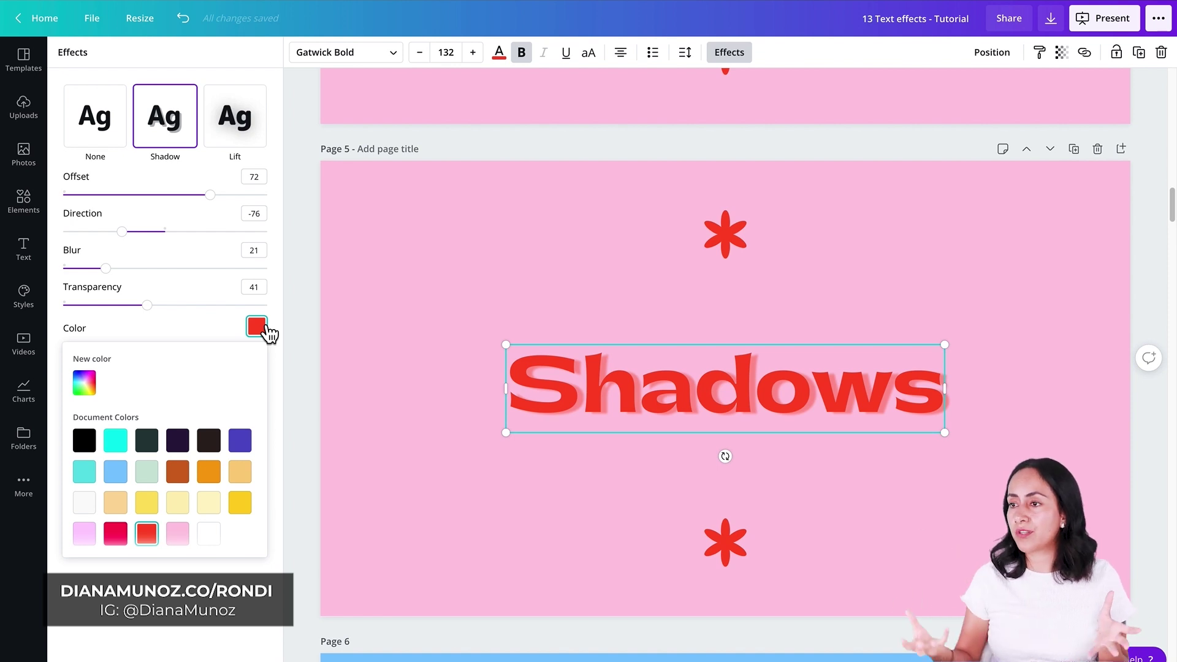
scroll(209, 460, down, 1)
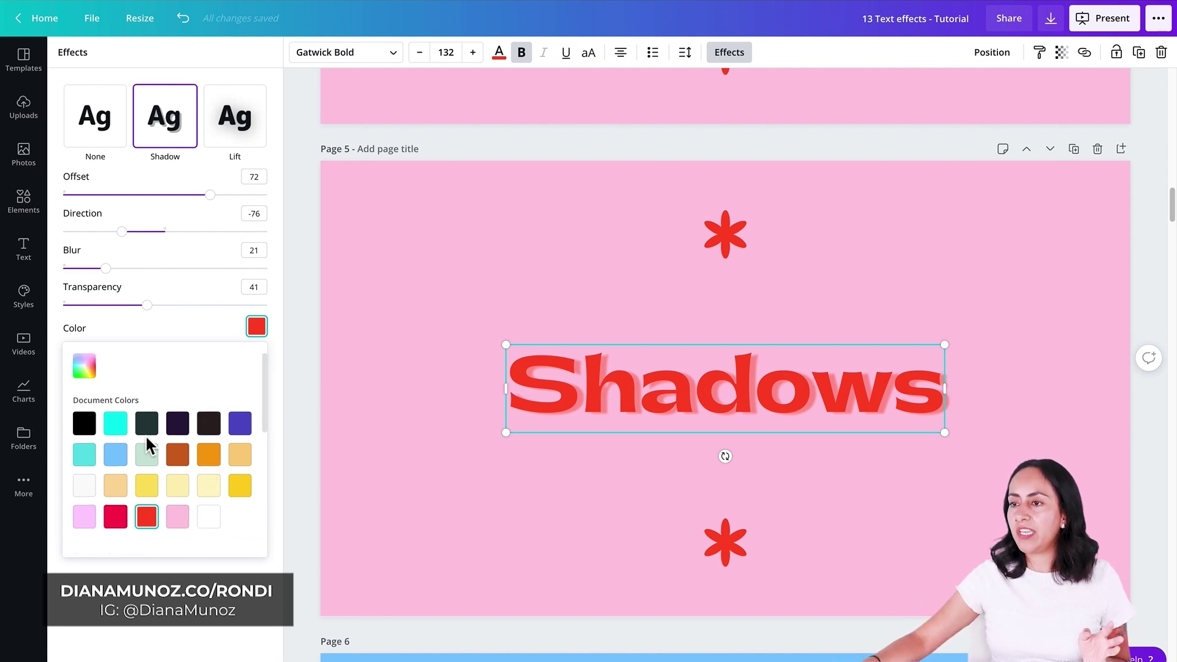
click(93, 429)
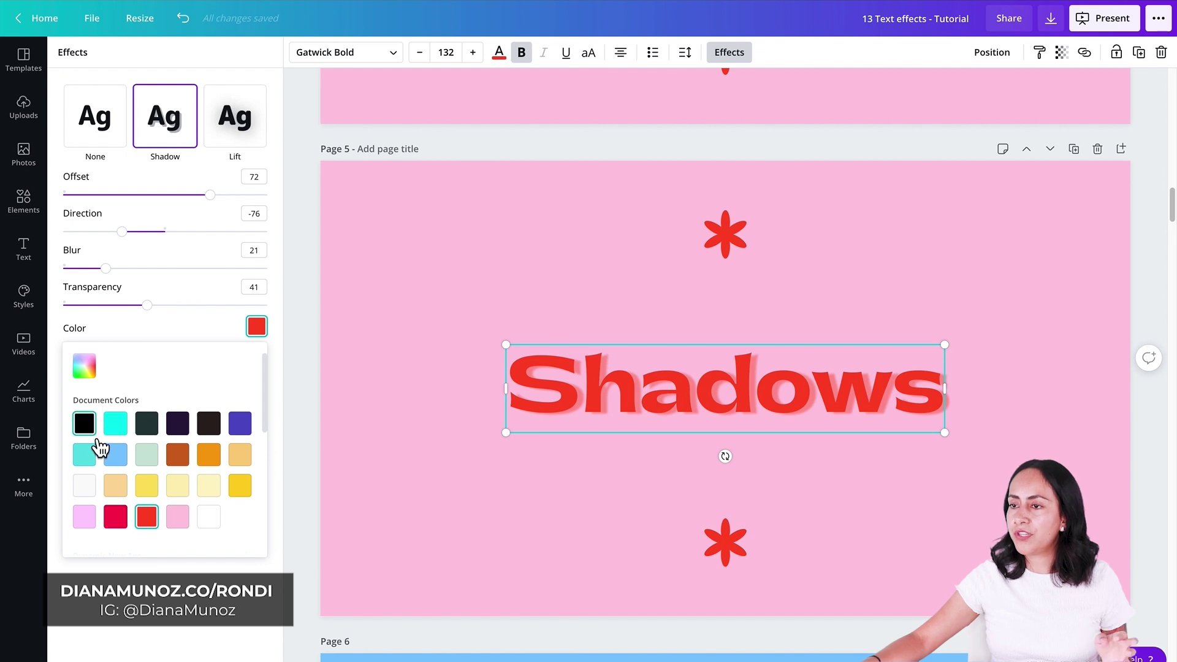
click(129, 430)
click(150, 432)
click(177, 430)
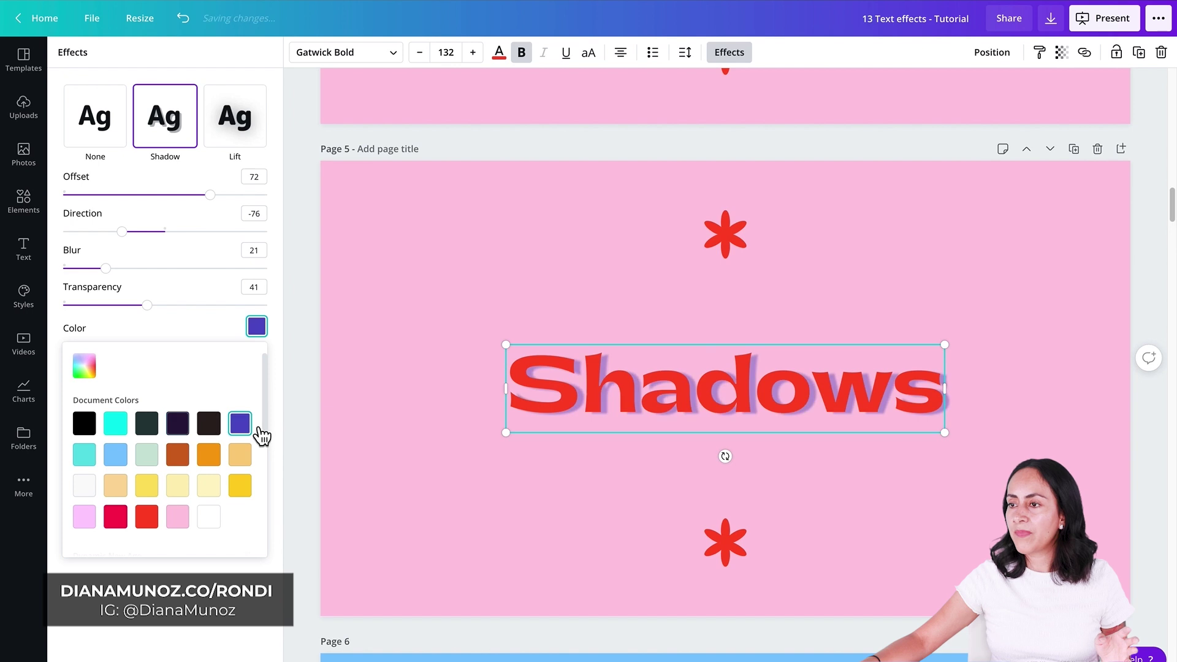
click(146, 517)
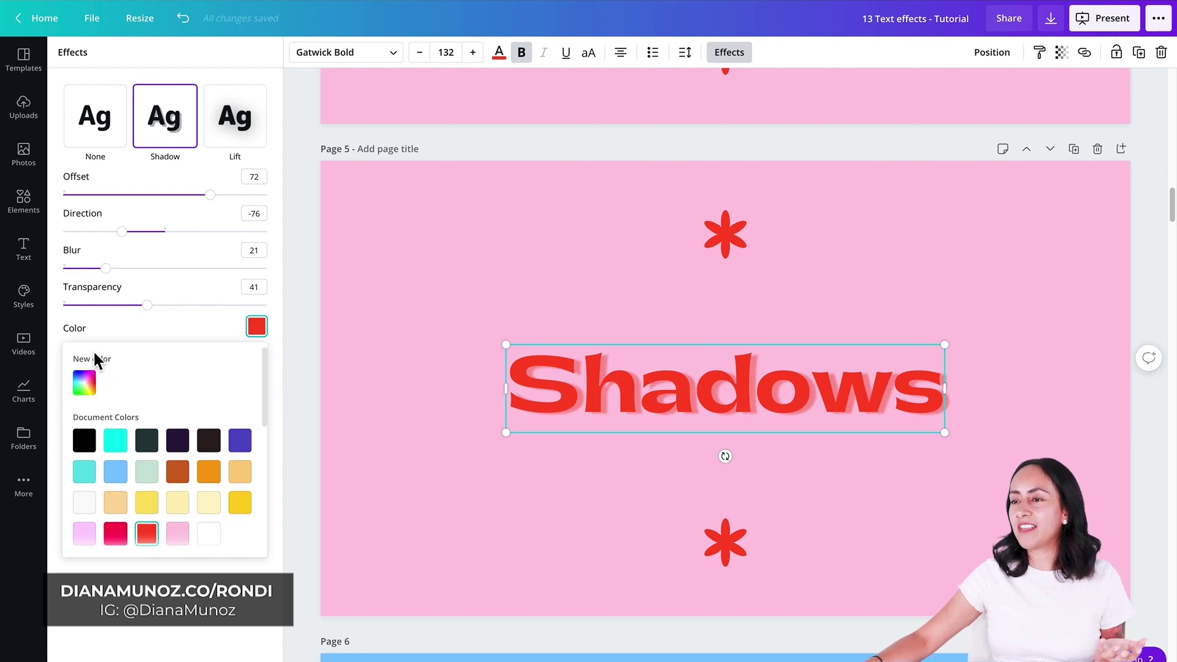
Try a custom shadow colour for the Shadows text using the hex code #FF4724 and the colour spectrum
click(84, 384)
text(#FF4724)
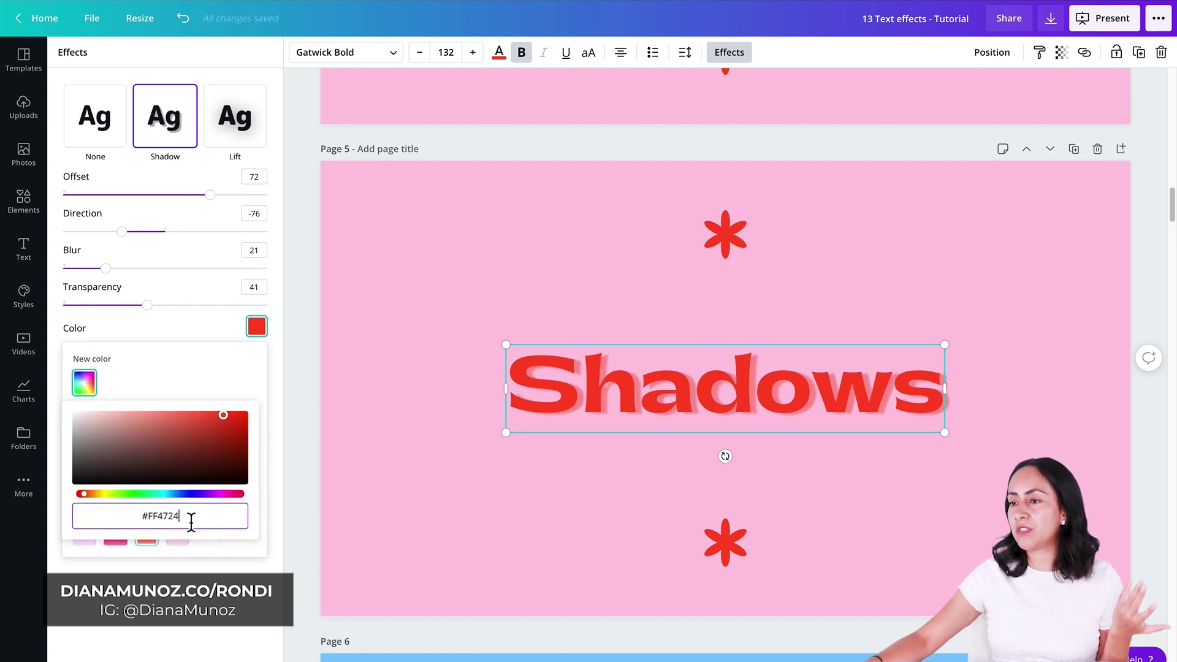
triple_click(115, 530)
drag(131, 421, 195, 437)
click(202, 389)
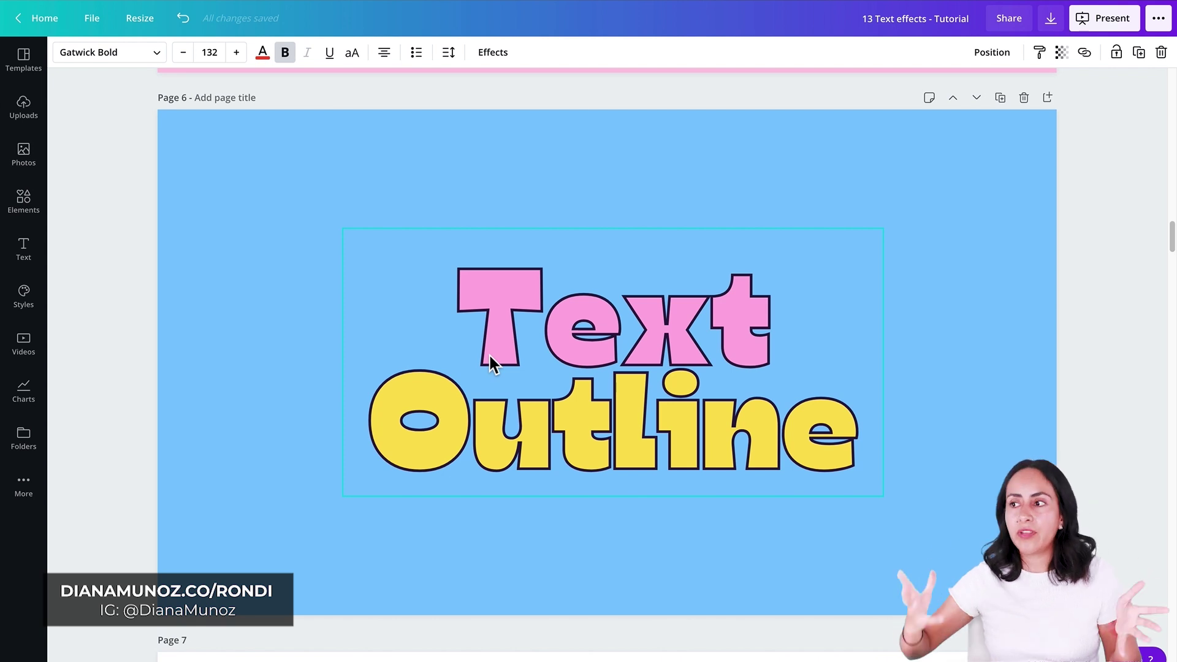
Compare the coloured Text Outline design on page 6 with the plain text boxes on page 7
scroll(489, 355, down, 8)
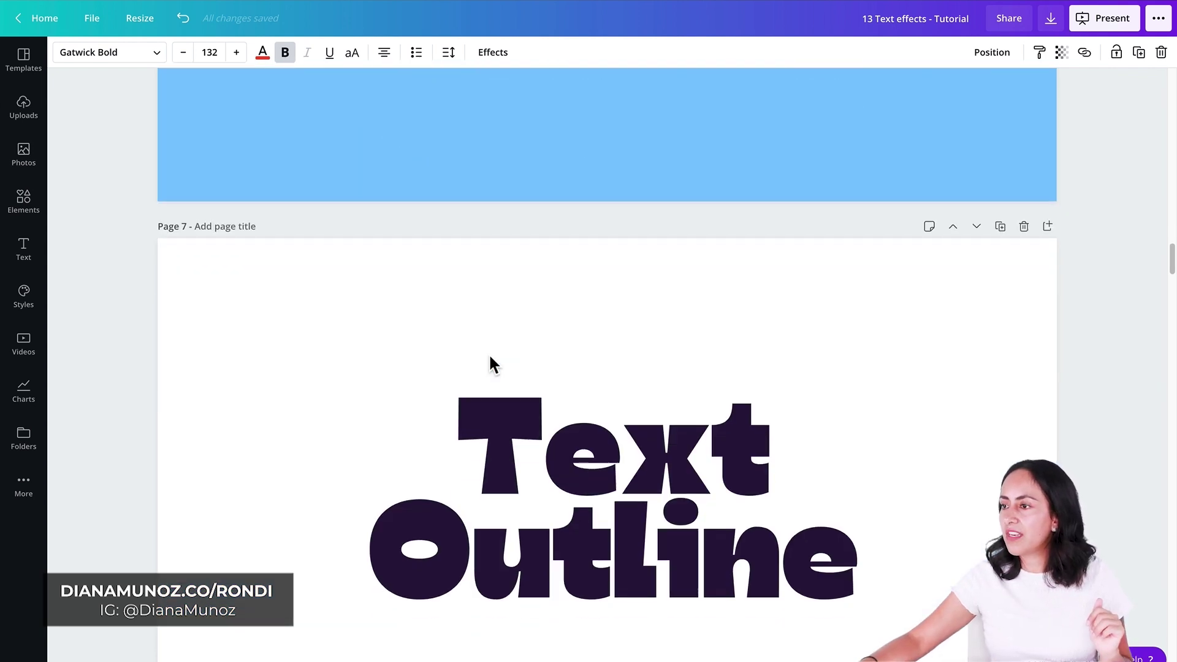
click(877, 462)
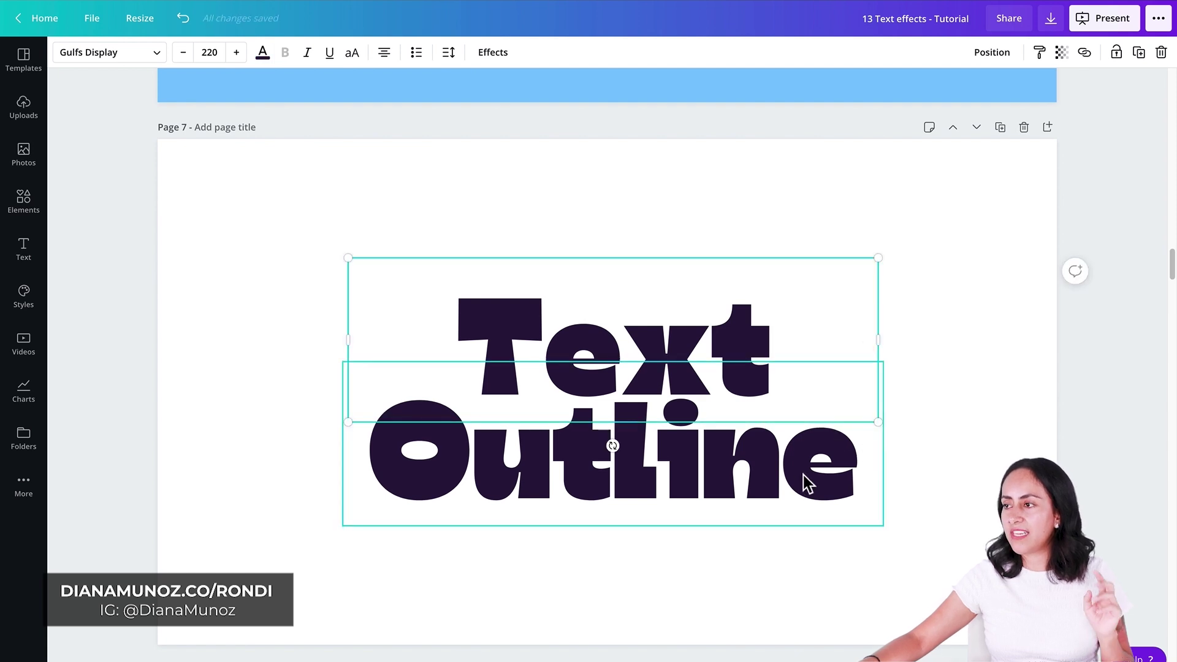
scroll(921, 523, up, 8)
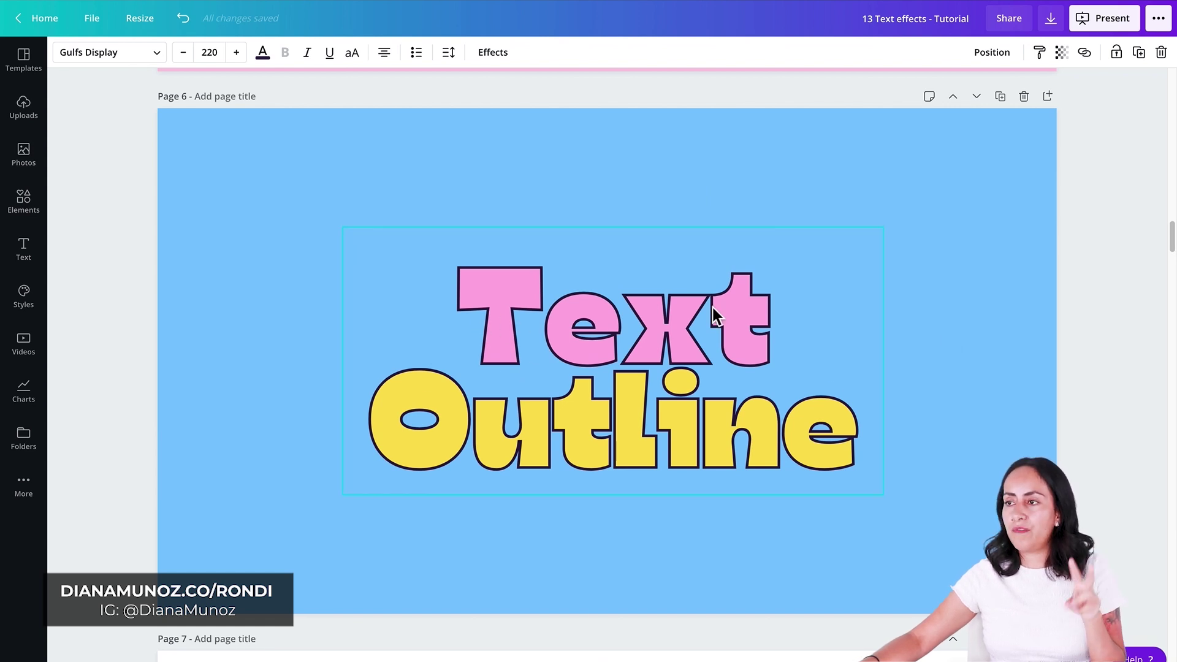
click(777, 304)
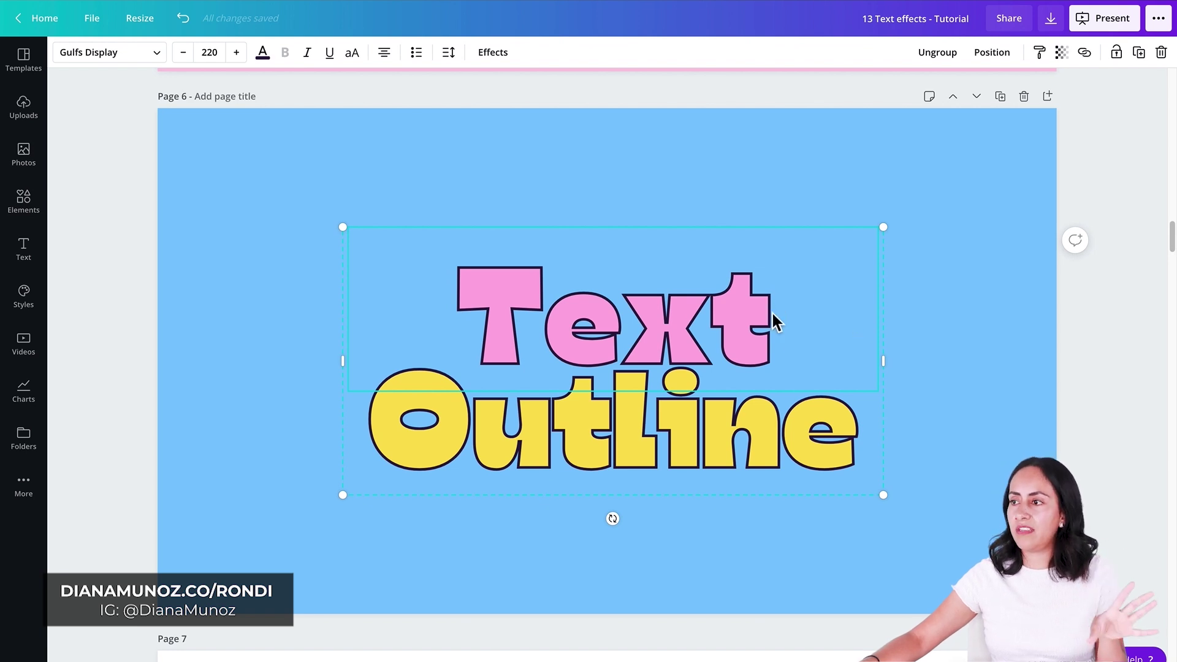
click(739, 437)
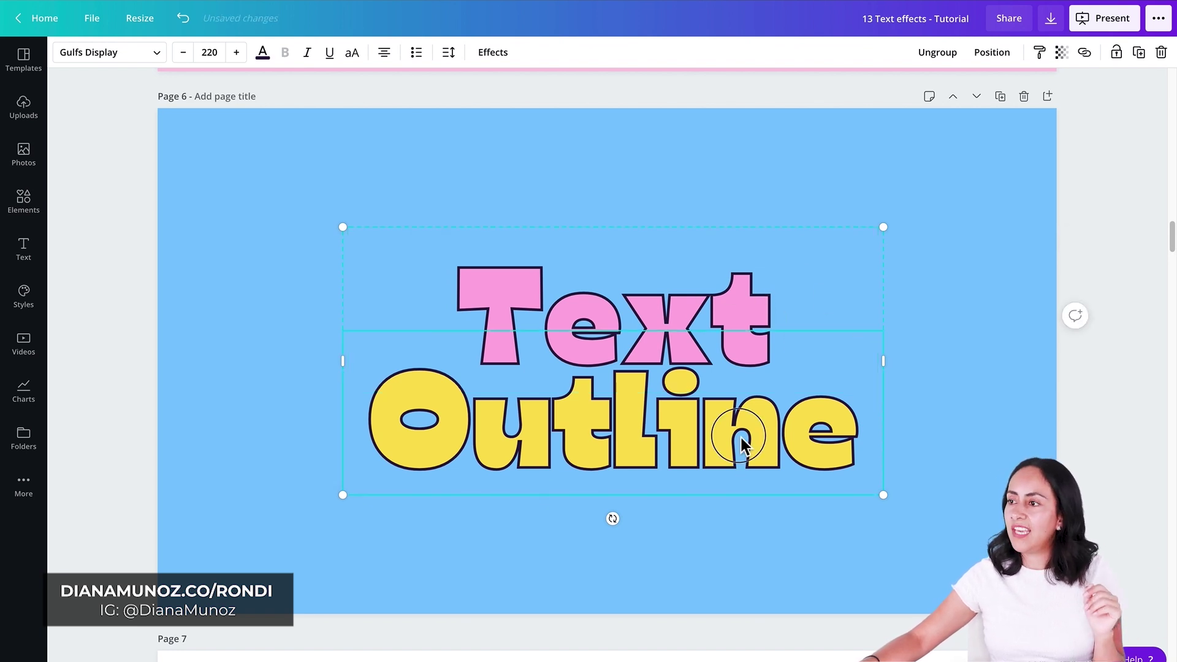
scroll(819, 515, down, 7)
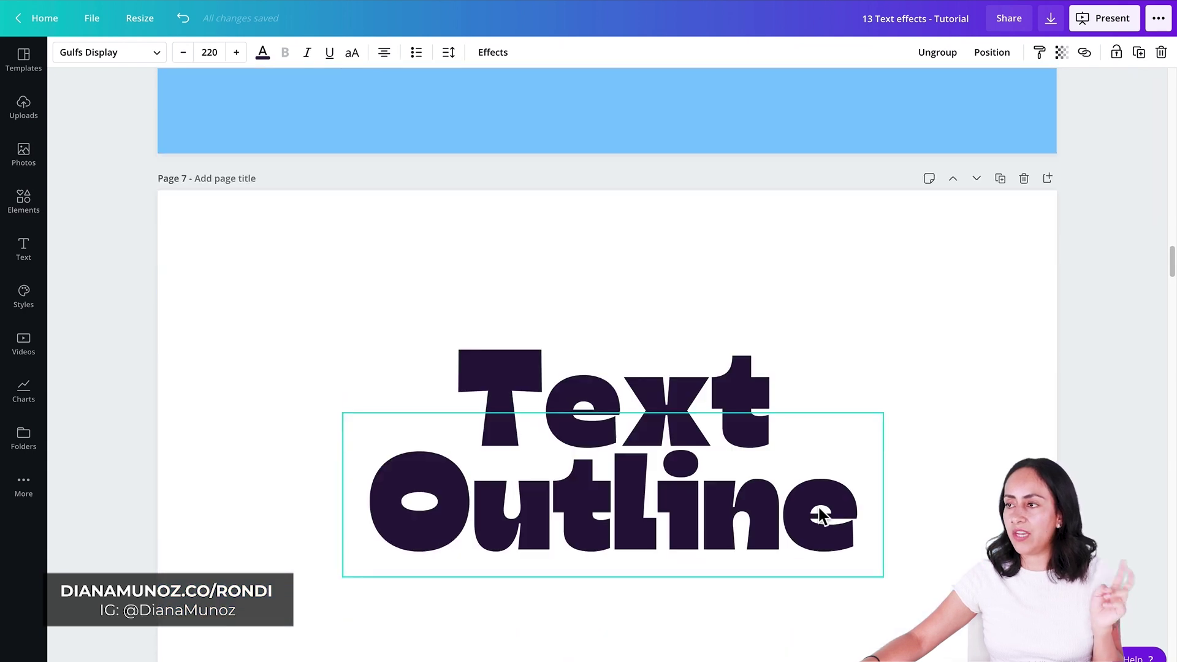
Apply the Splice effect to the word Text on page 7 with offset 0 and thickness 25
click(756, 362)
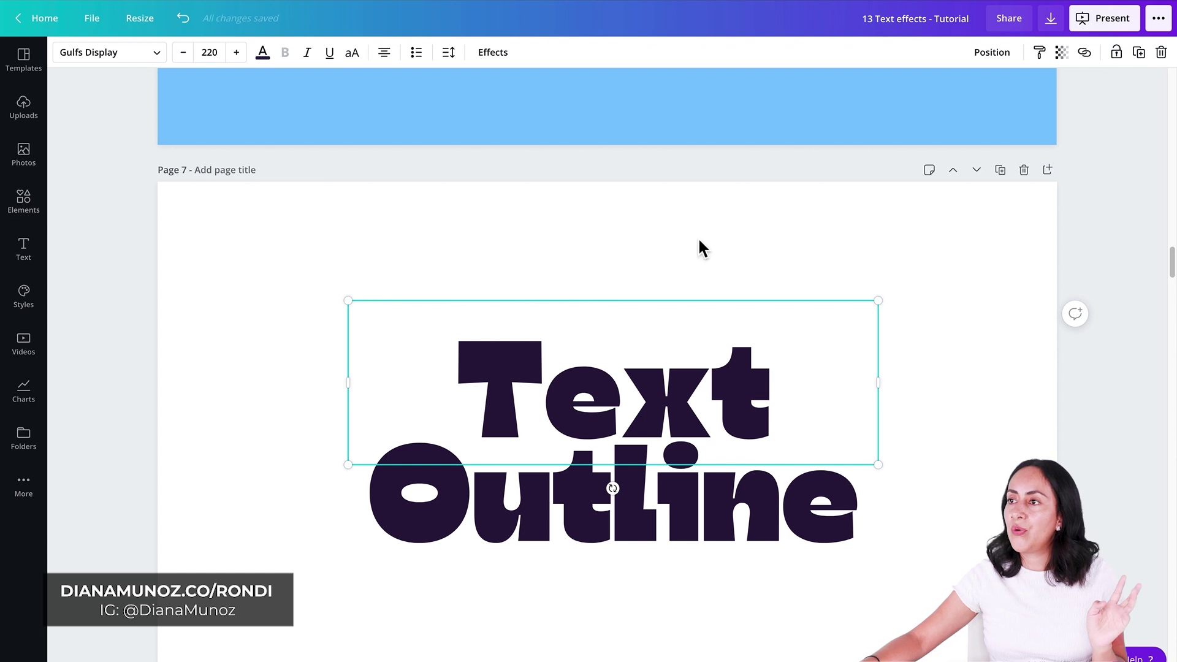
click(506, 54)
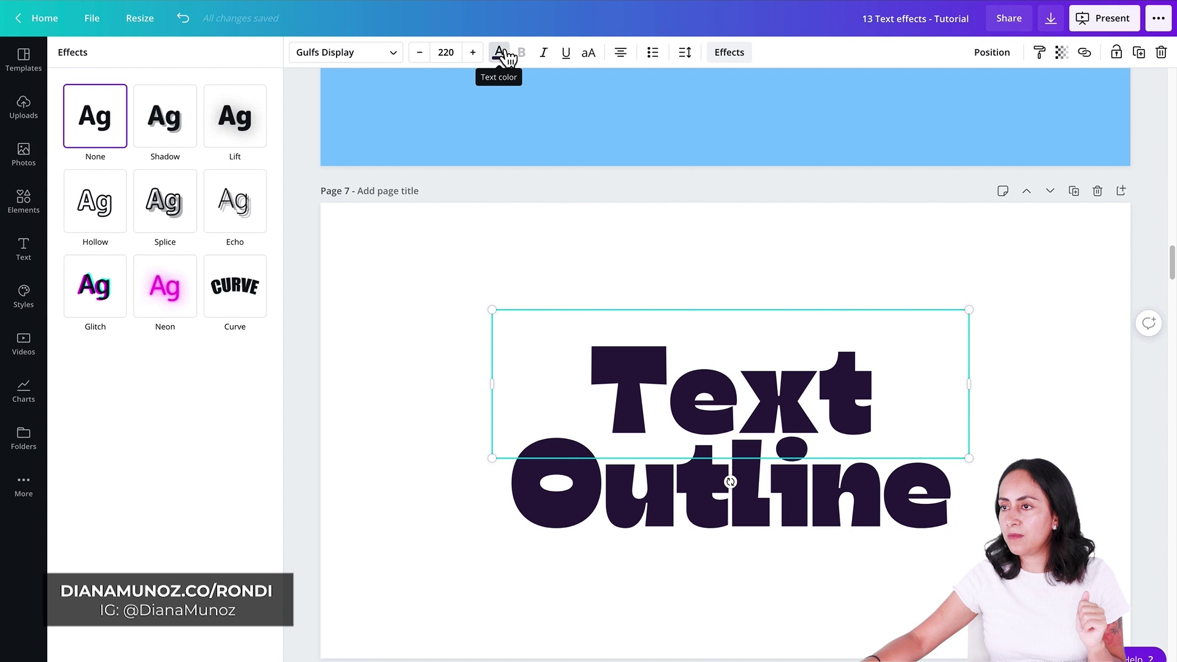
click(182, 209)
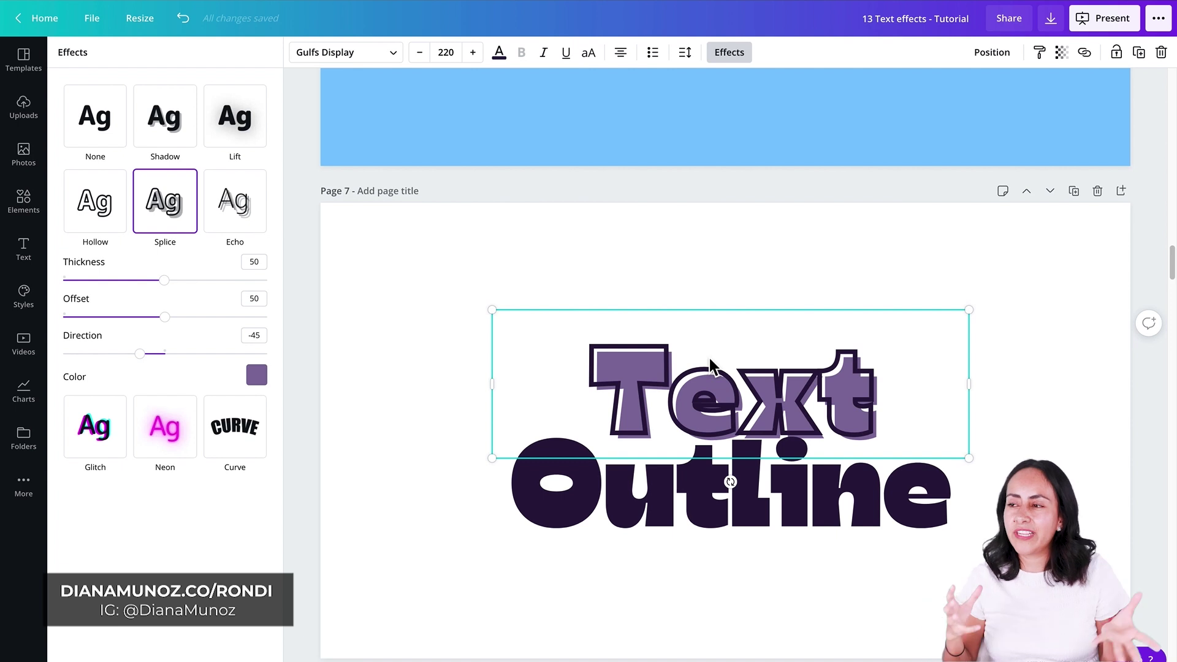
scroll(710, 359, up, 6)
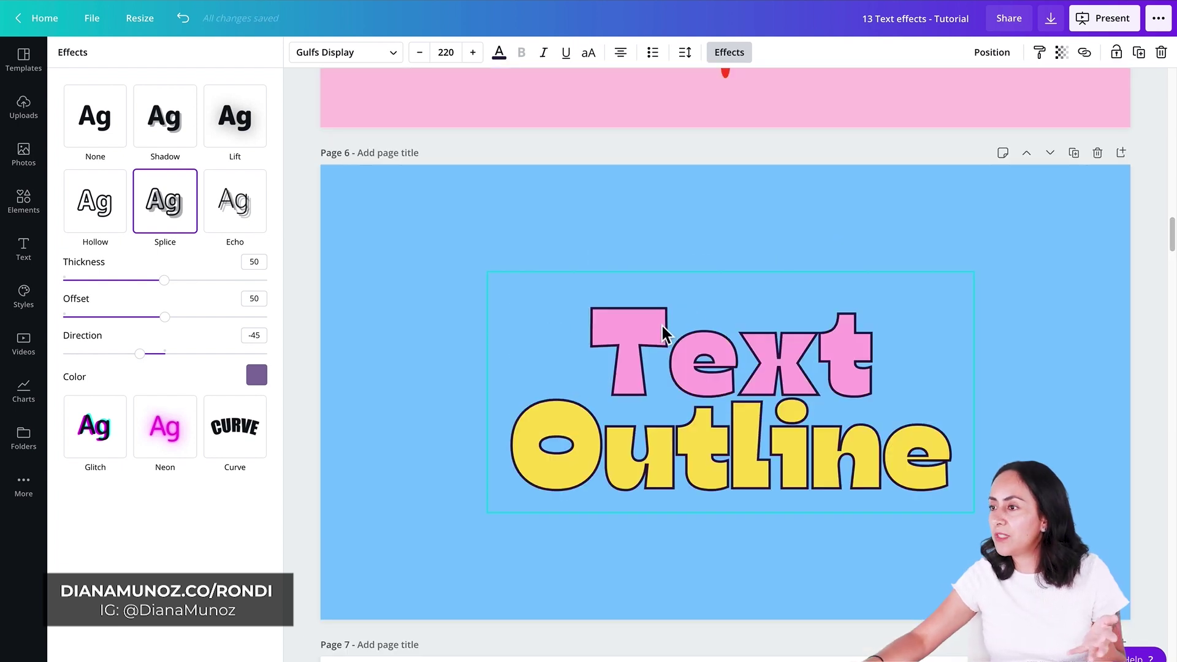
scroll(843, 414, down, 5)
scroll(856, 430, down, 1)
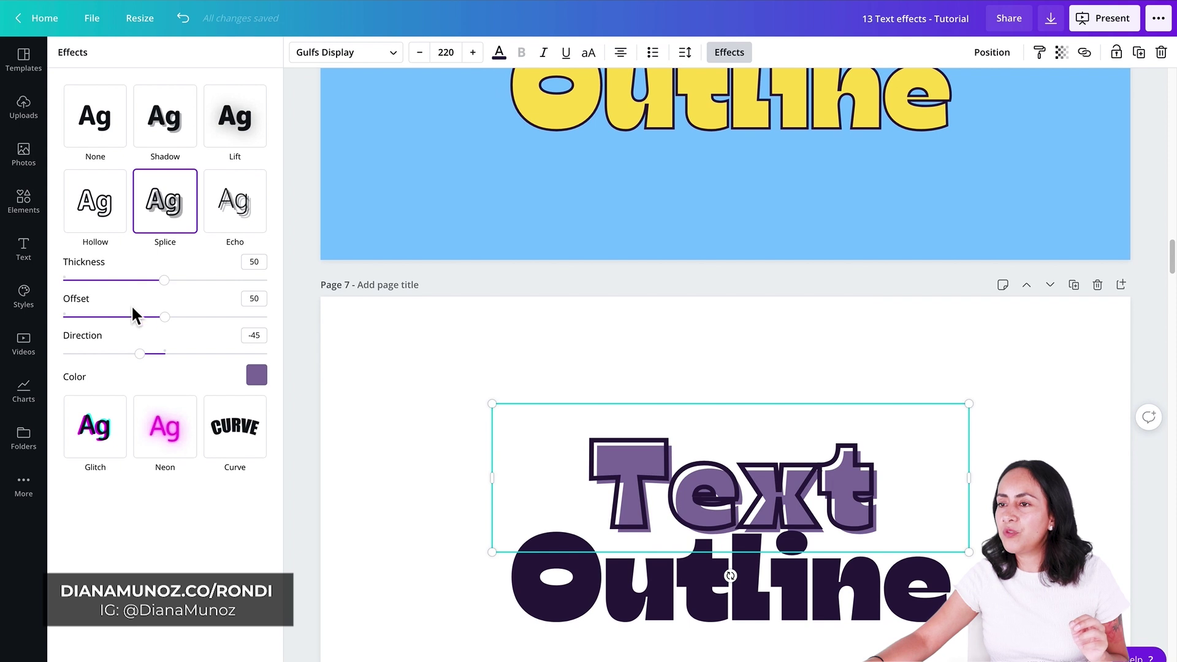
drag(169, 328, 72, 331)
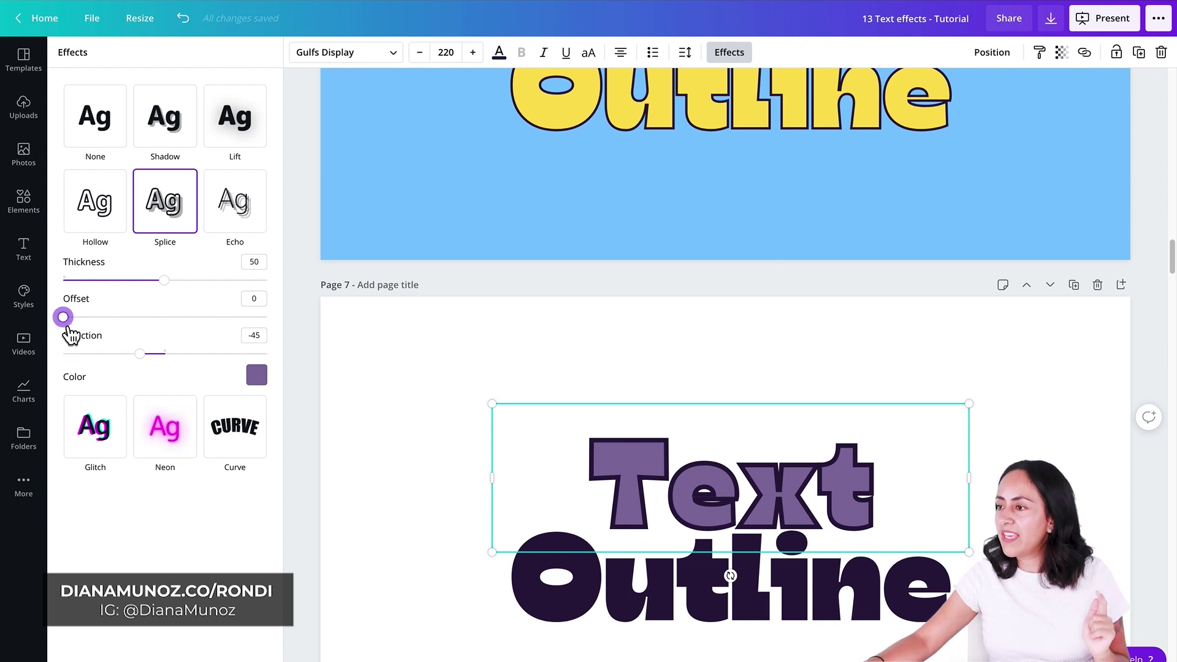
drag(174, 297, 123, 301)
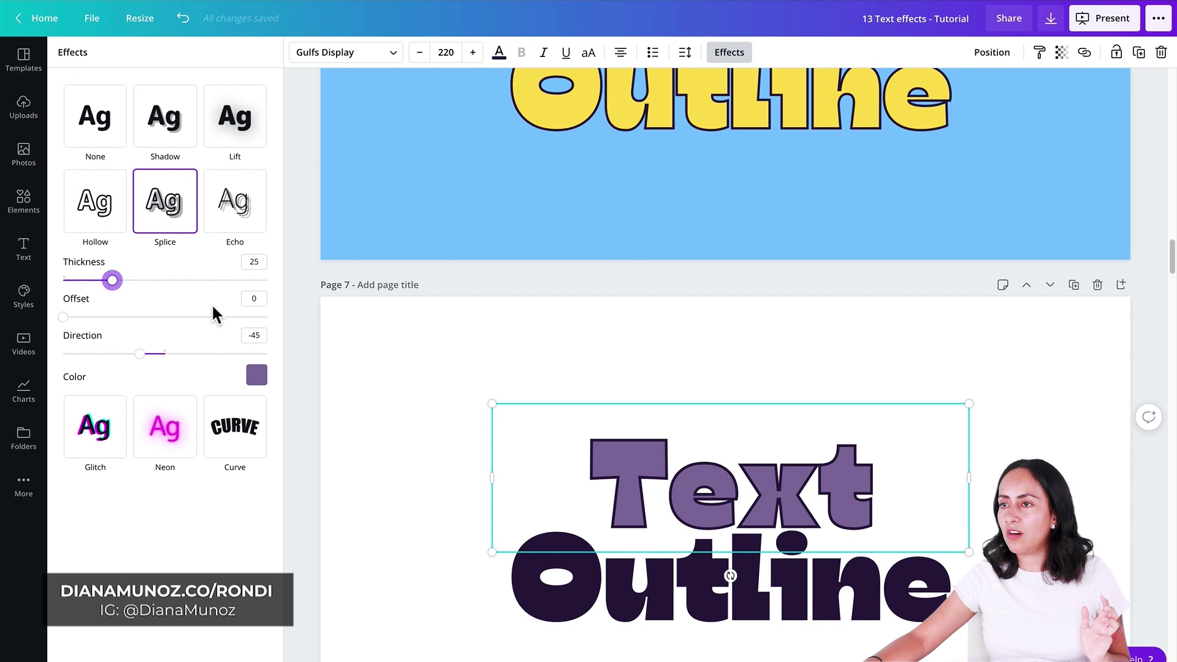
Set the Splice colour of the word Text to the light pink-lilac document colour
click(257, 376)
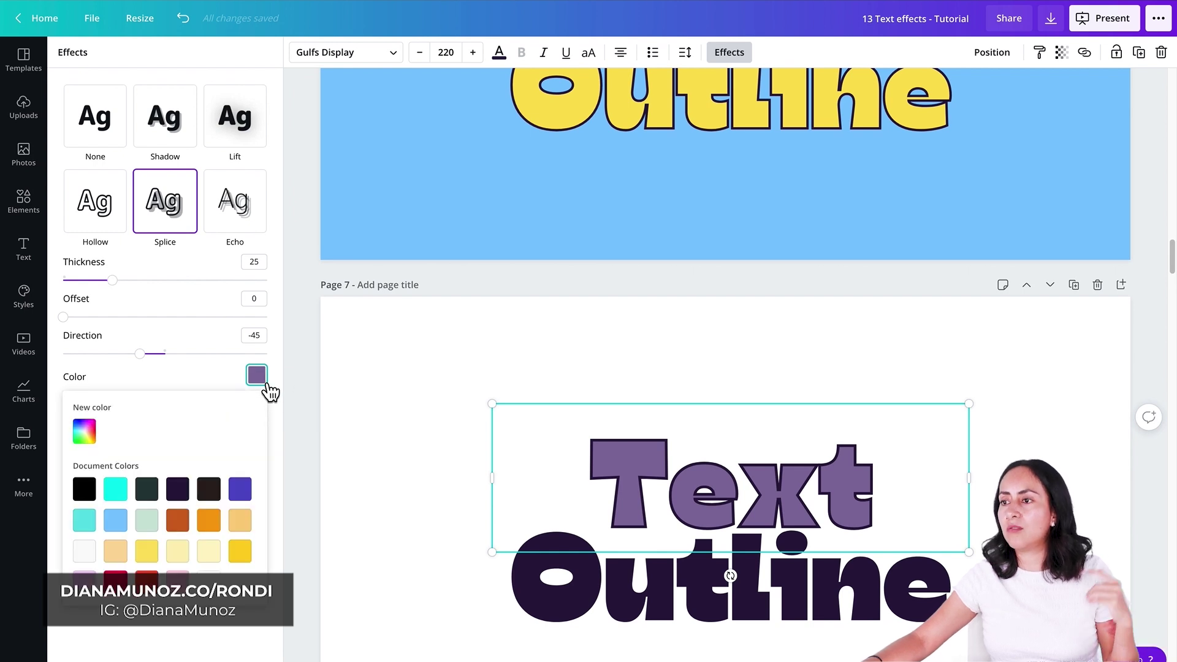
scroll(214, 560, down, 1)
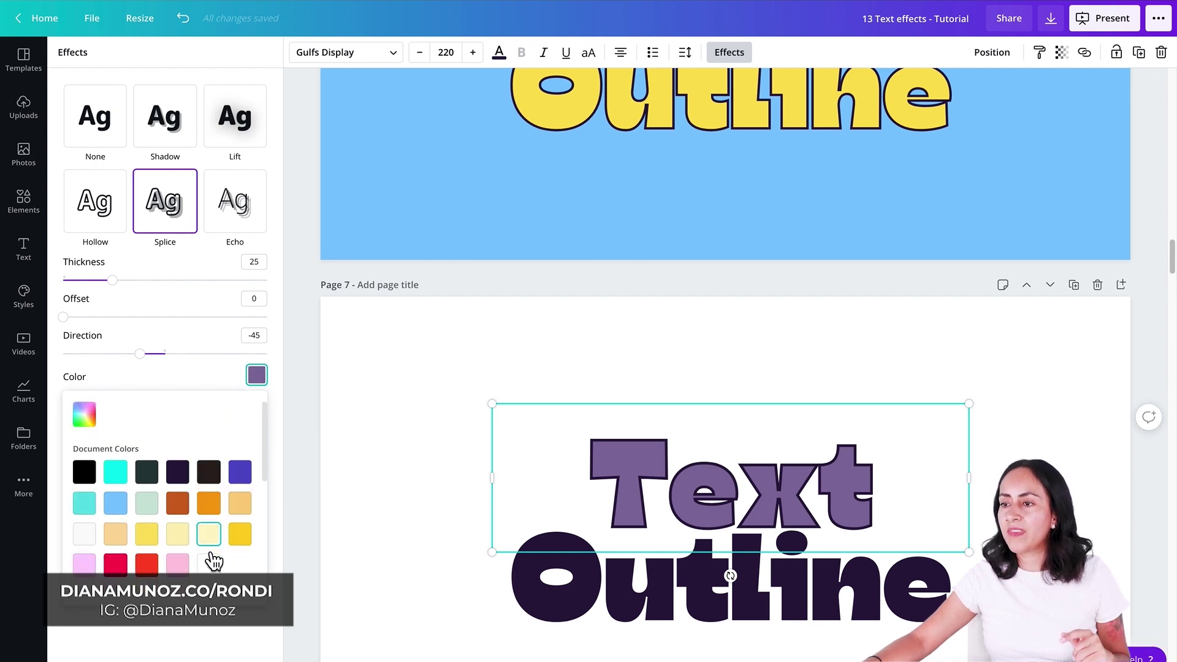
click(85, 567)
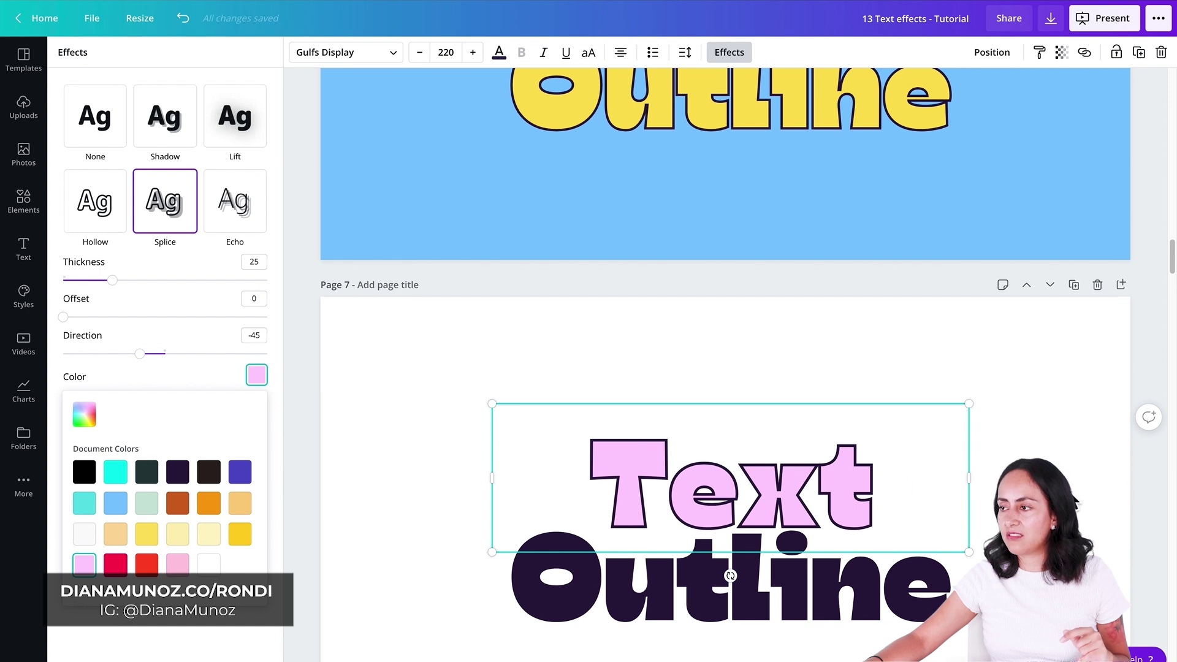
key(Escape)
Apply the Splice effect to the word Outline on page 7 with offset 0 and thickness 25
click(712, 617)
scroll(709, 547, down, 1)
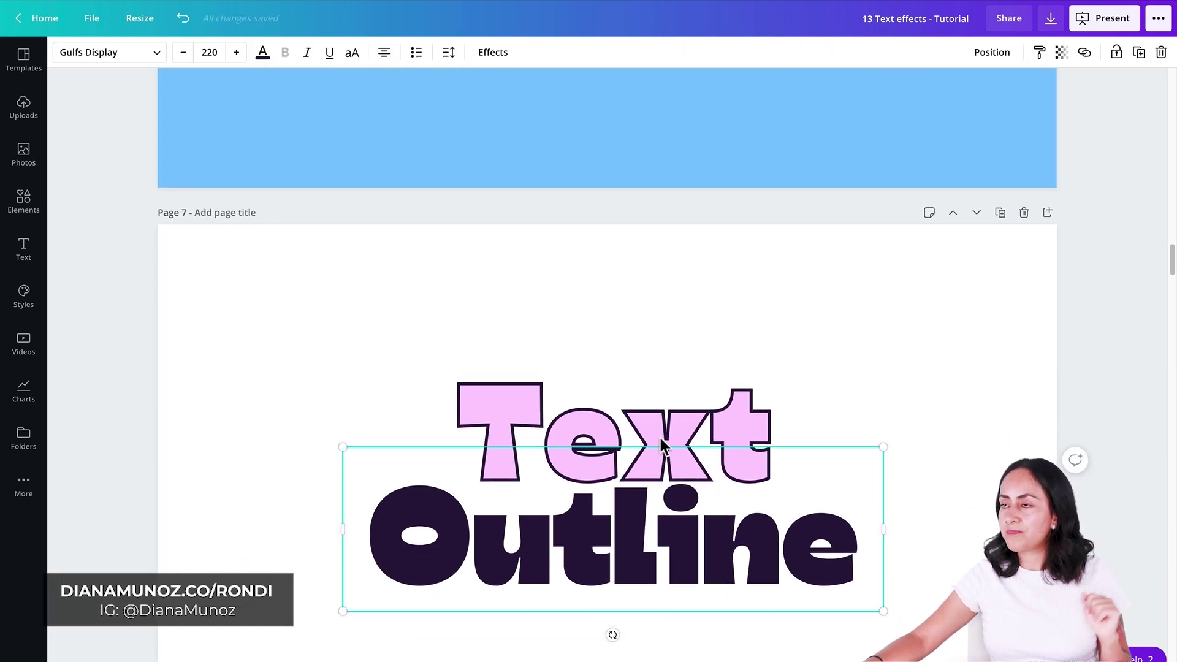
click(509, 56)
click(155, 224)
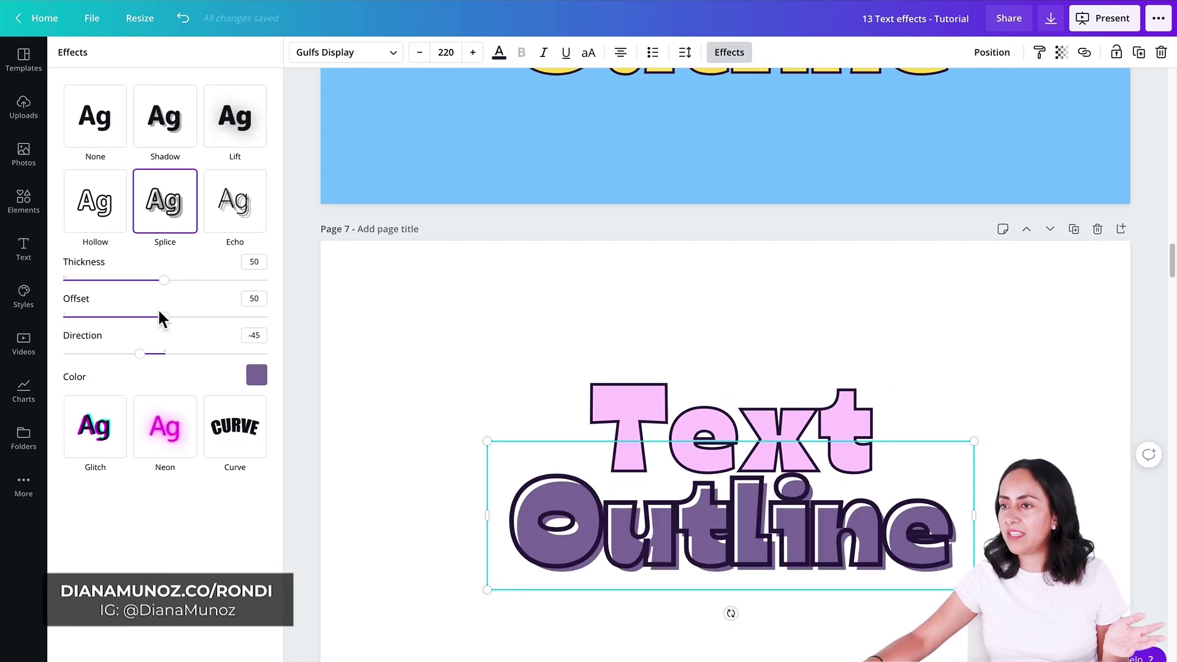
drag(163, 318, 18, 336)
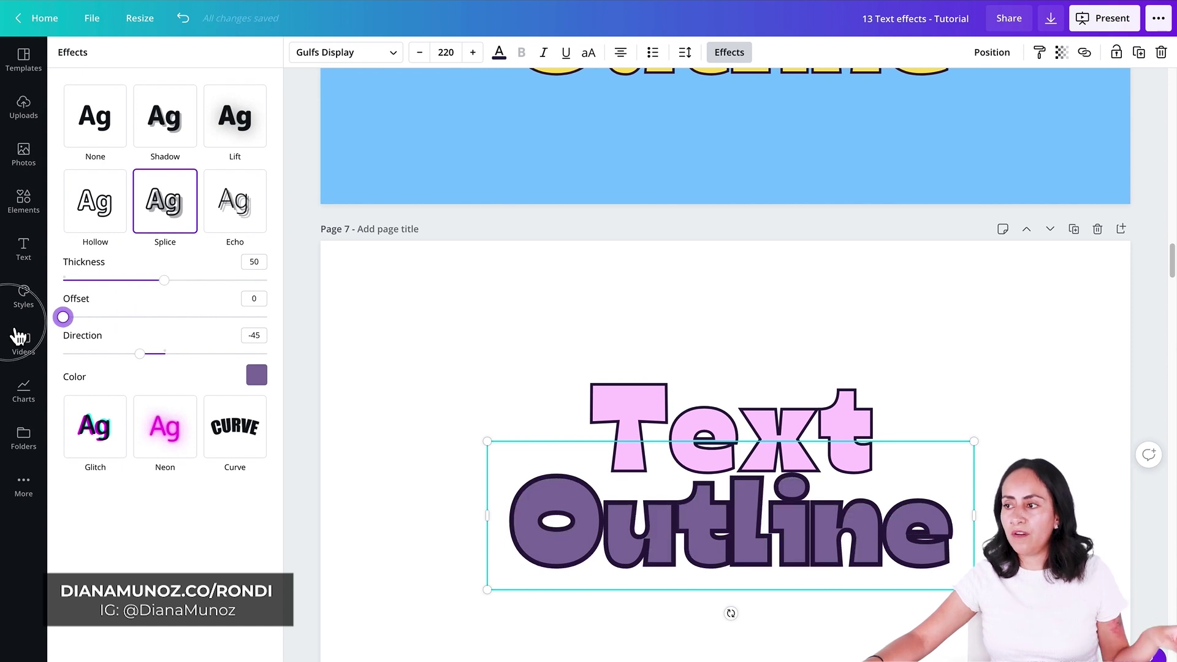
click(262, 265)
text(25)
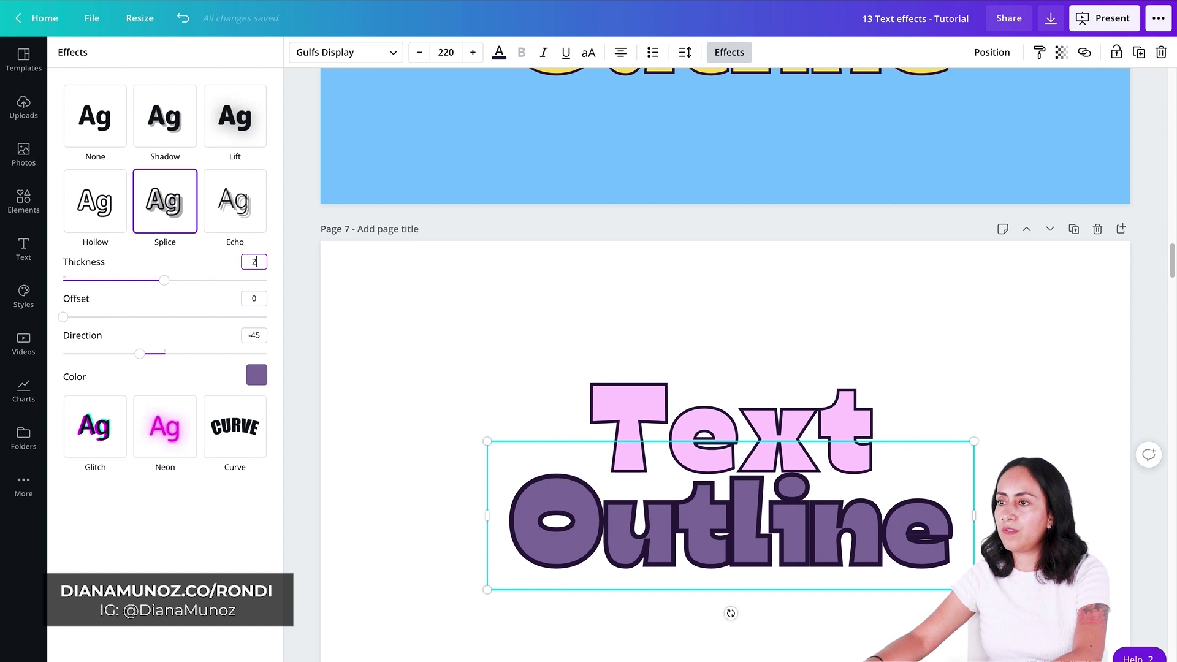
Set the Splice colour of the word Outline to the yellow document colour and deselect the text
click(256, 375)
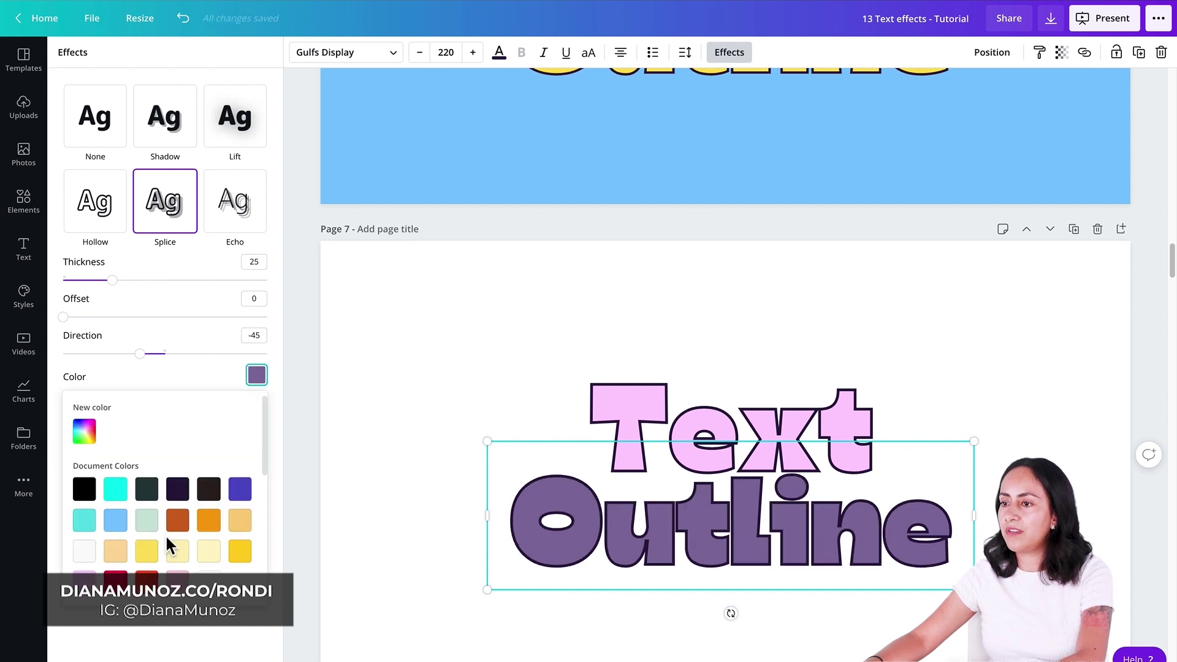
click(149, 553)
click(435, 441)
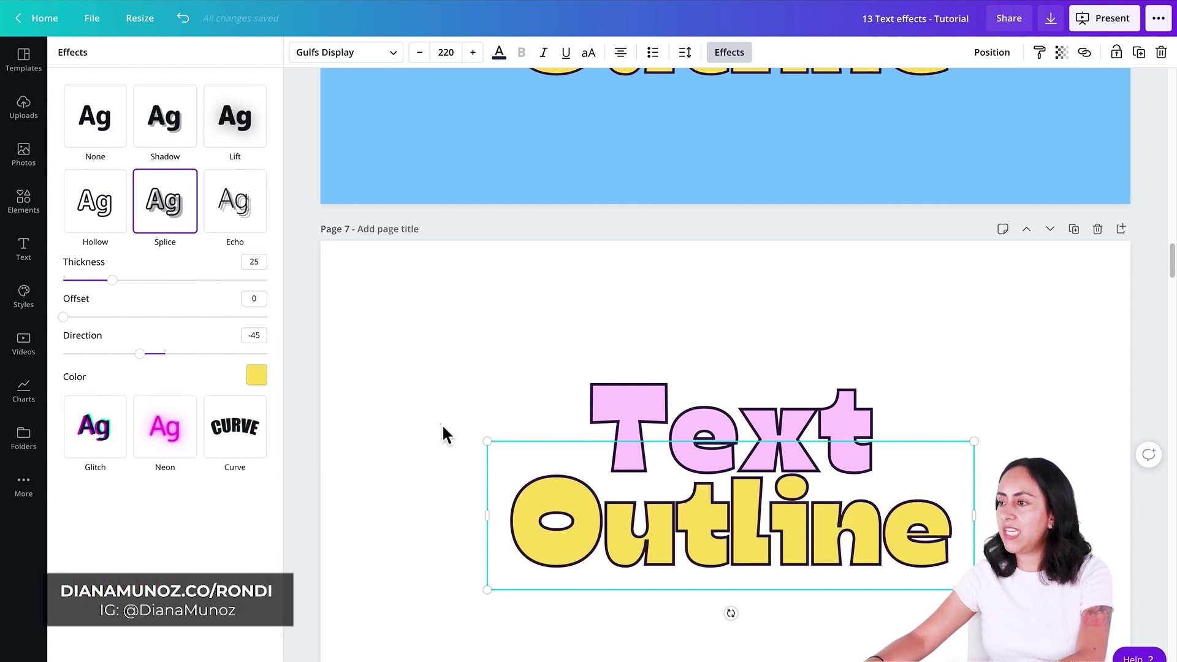
click(951, 432)
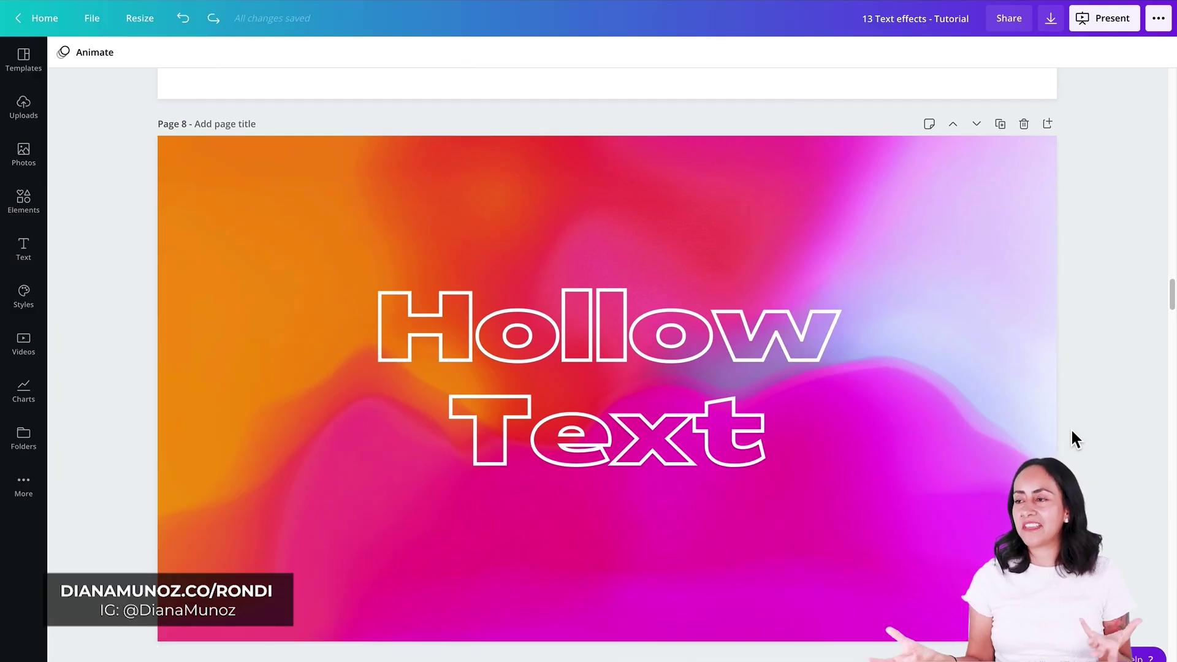
Play the gradient background video behind the finished Hollow Text design on page 8
click(991, 418)
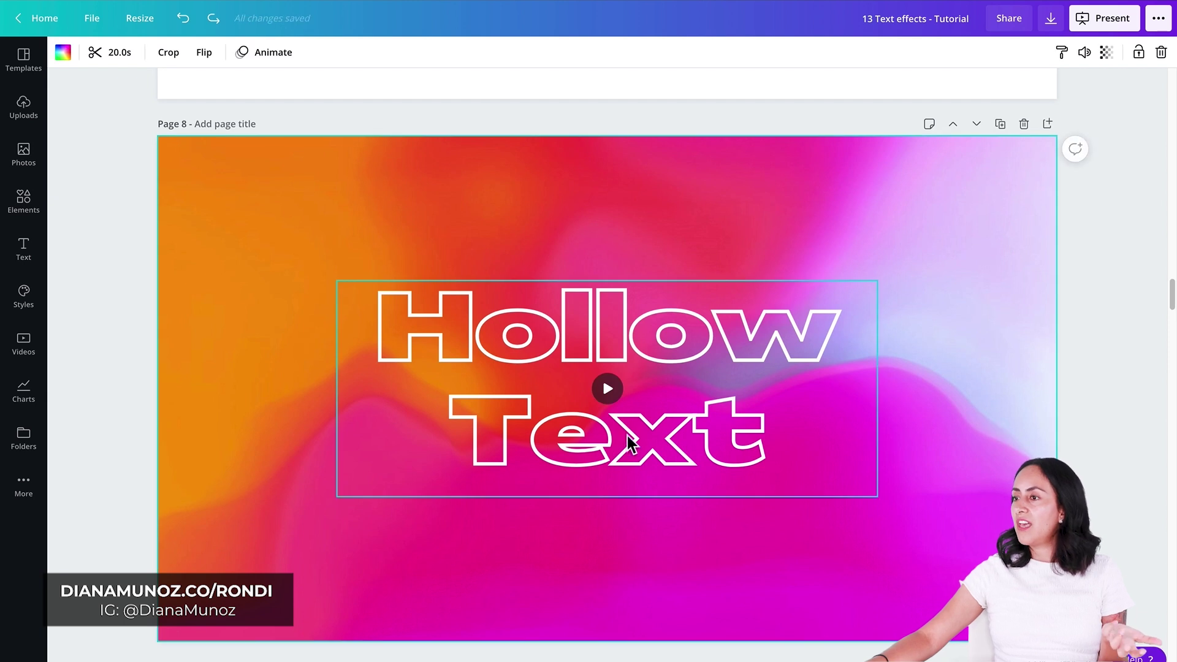
click(607, 390)
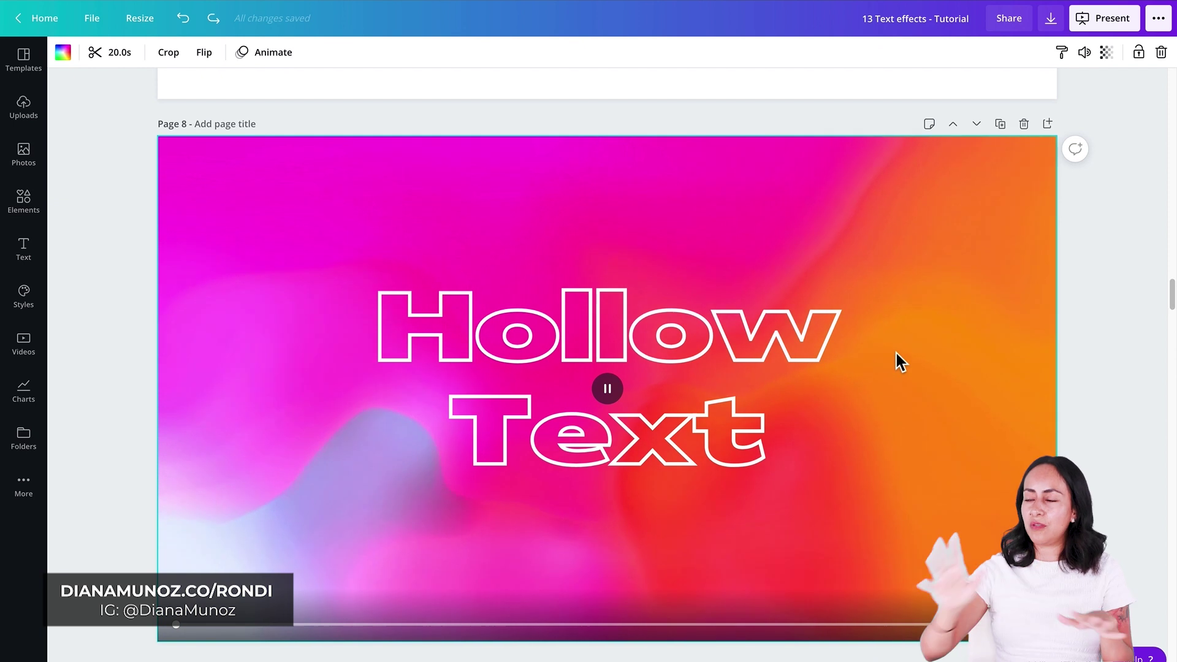
click(1095, 527)
Apply the Hollow effect to the Hollow Text heading on page 9 with thickness 34
scroll(1095, 528, down, 9)
scroll(899, 442, up, 1)
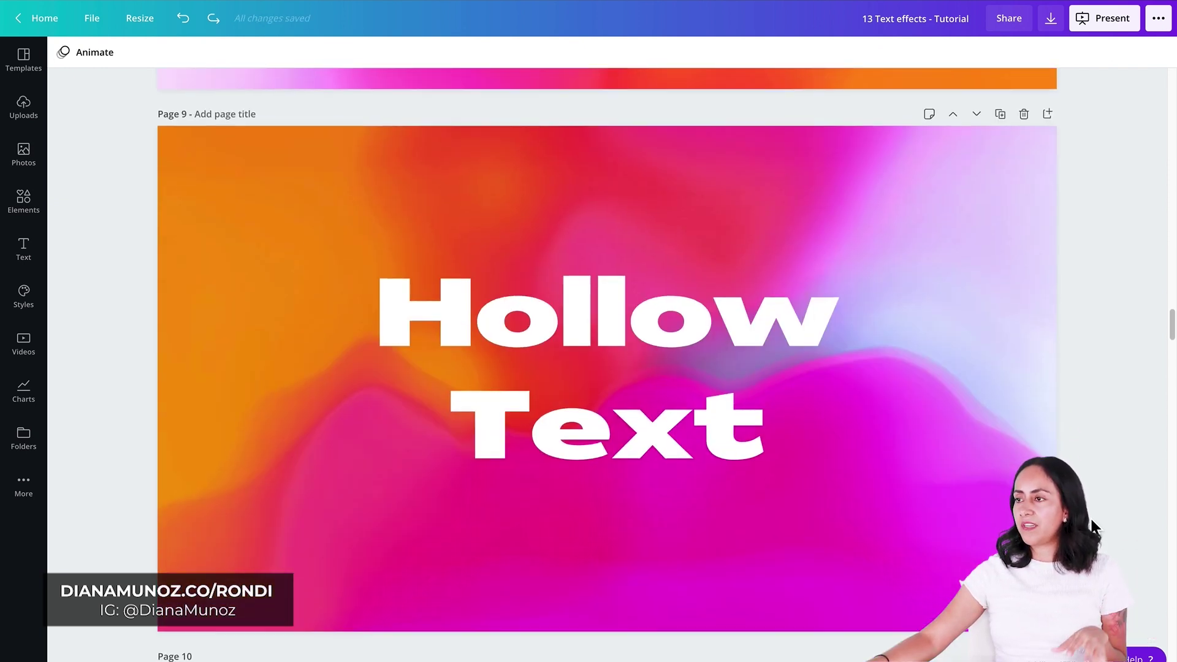
click(764, 321)
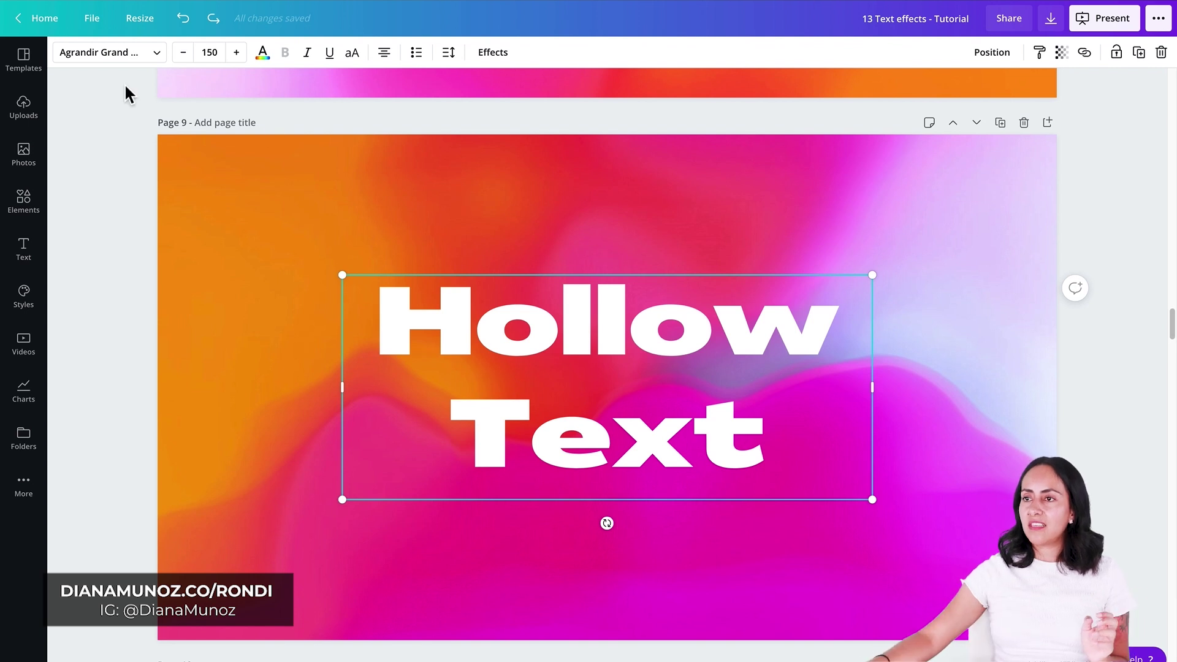
click(115, 58)
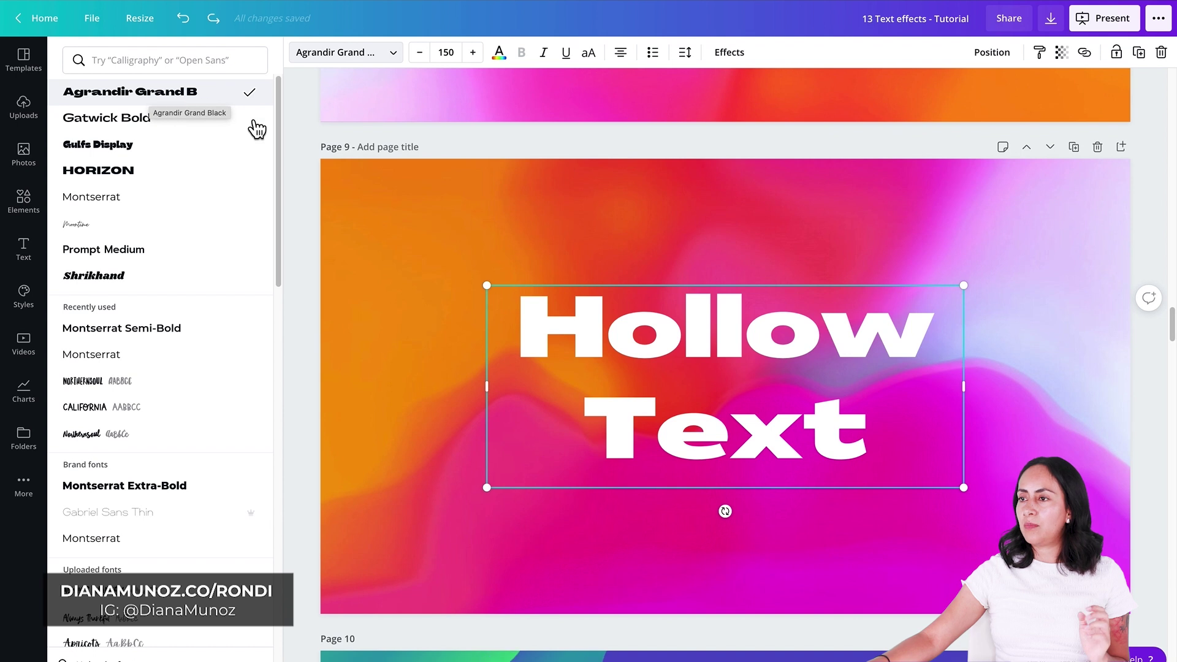
click(441, 266)
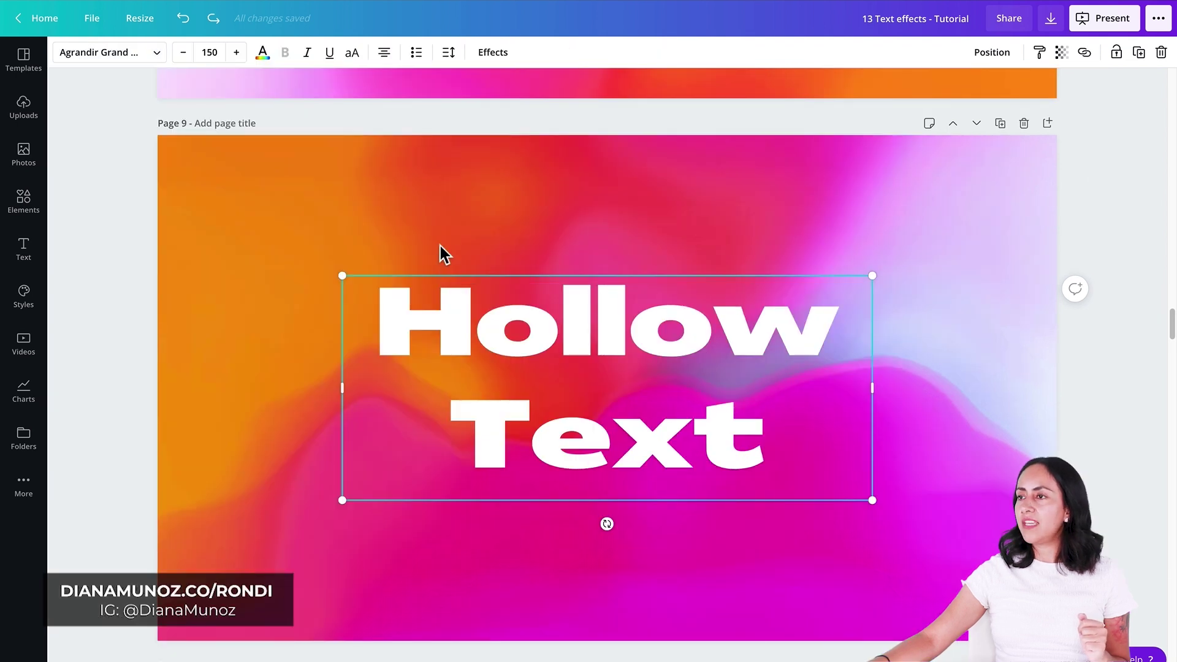
click(492, 53)
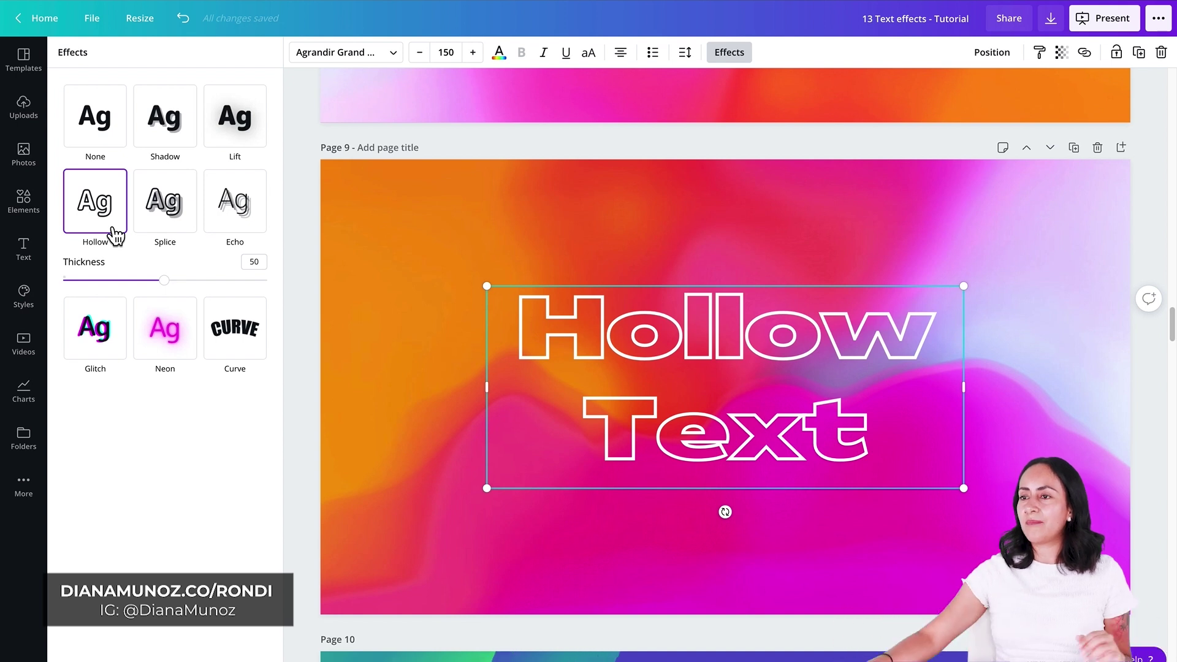
drag(165, 287, 142, 298)
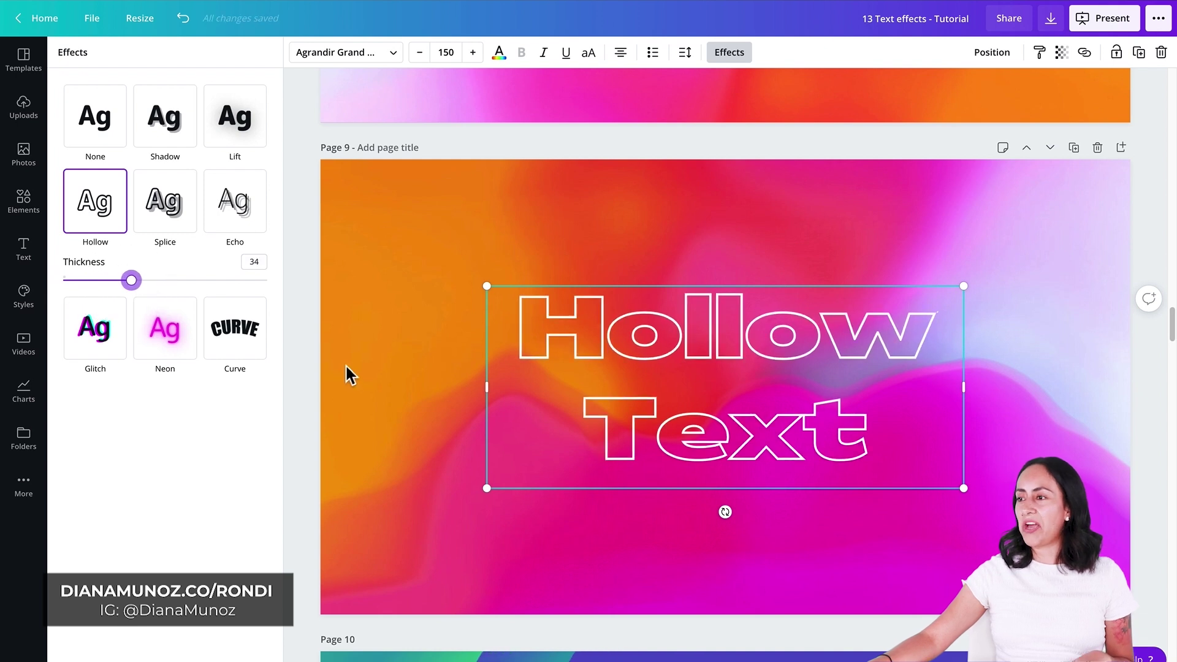
key(Escape)
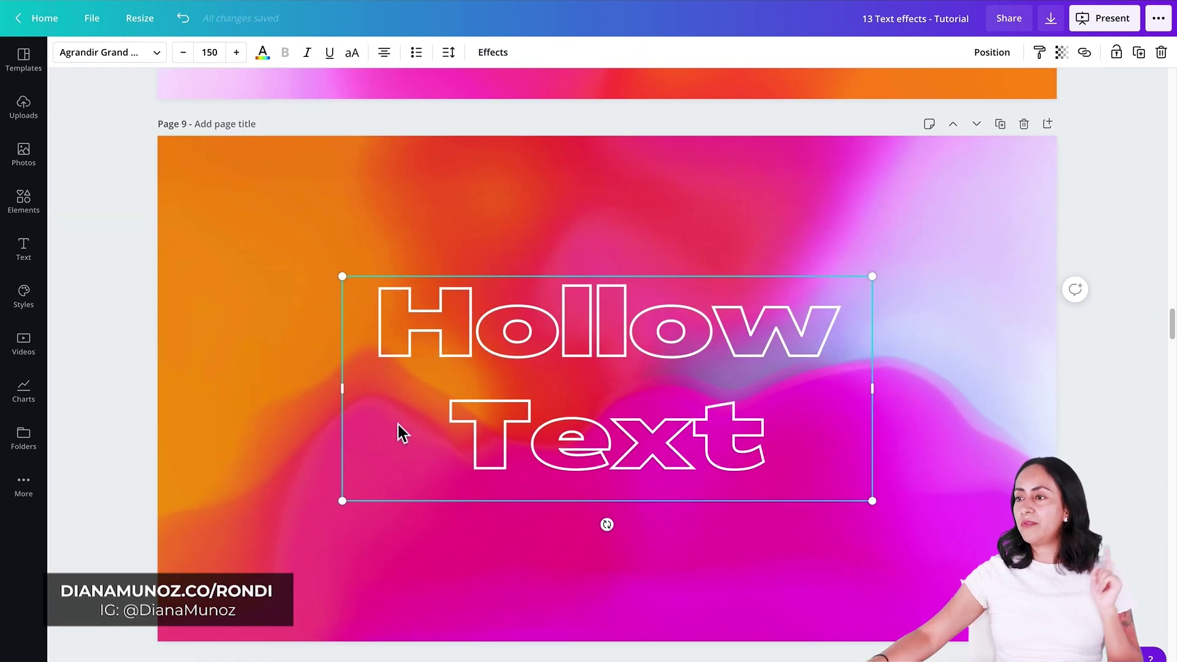
View the Curve Text example on page 10 and the finished Wavy text effect example on page 12
scroll(484, 498, down, 10)
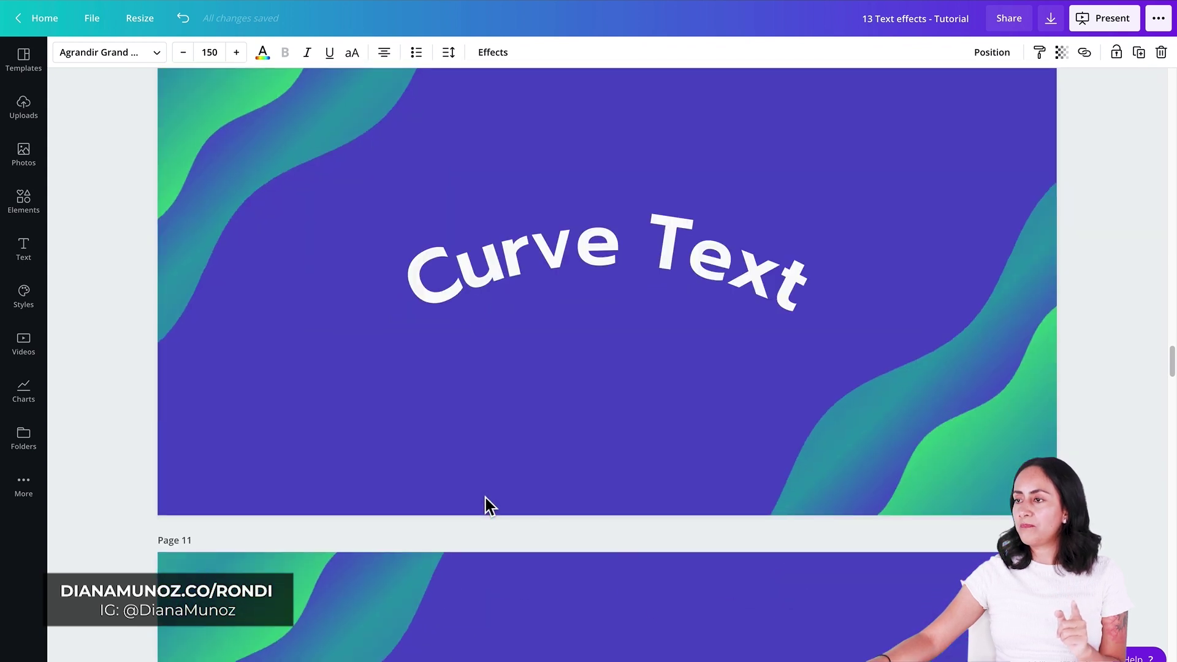
scroll(486, 498, up, 2)
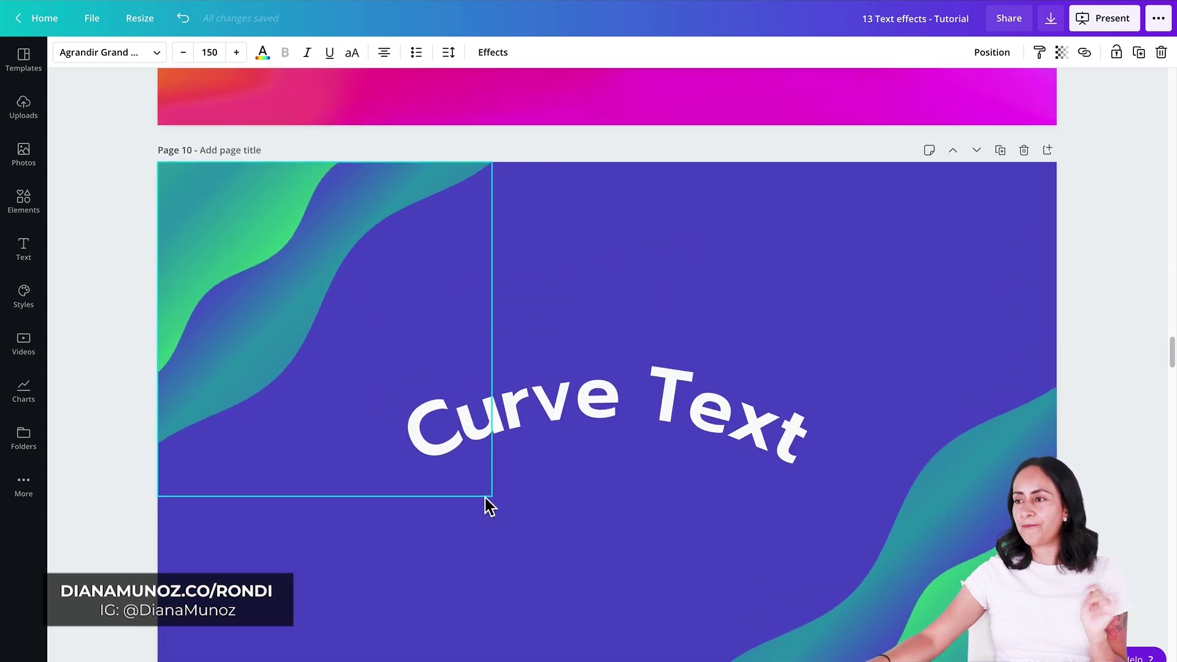
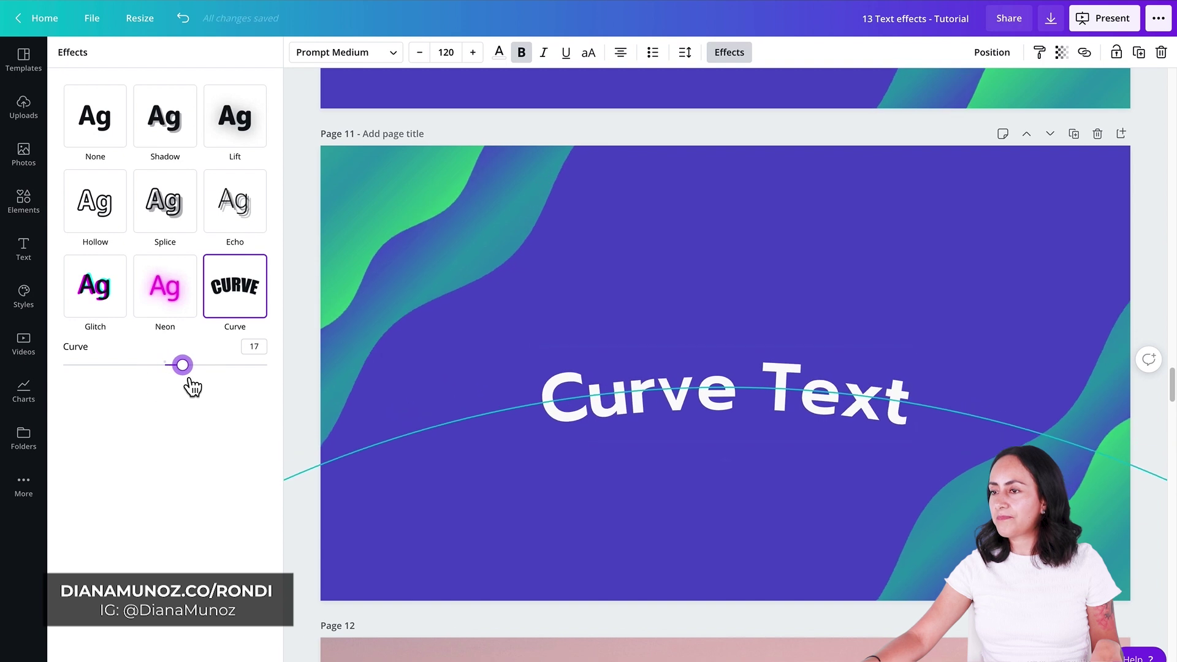
click(737, 271)
scroll(737, 271, down, 1)
scroll(736, 271, down, 3)
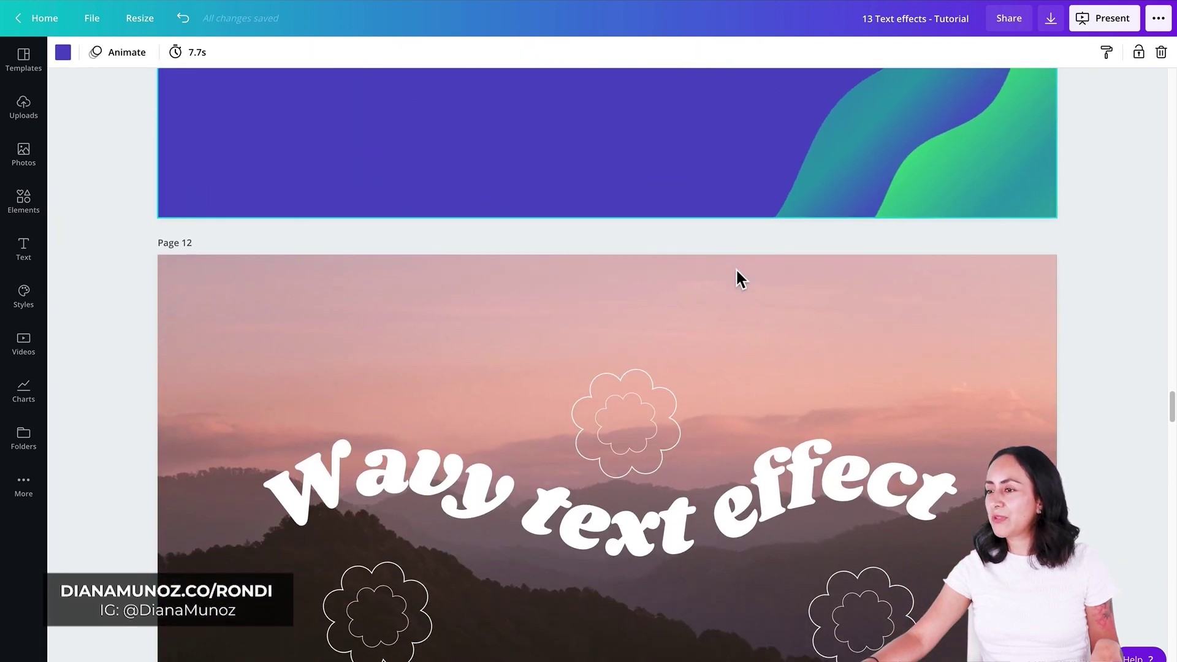
scroll(737, 272, down, 1)
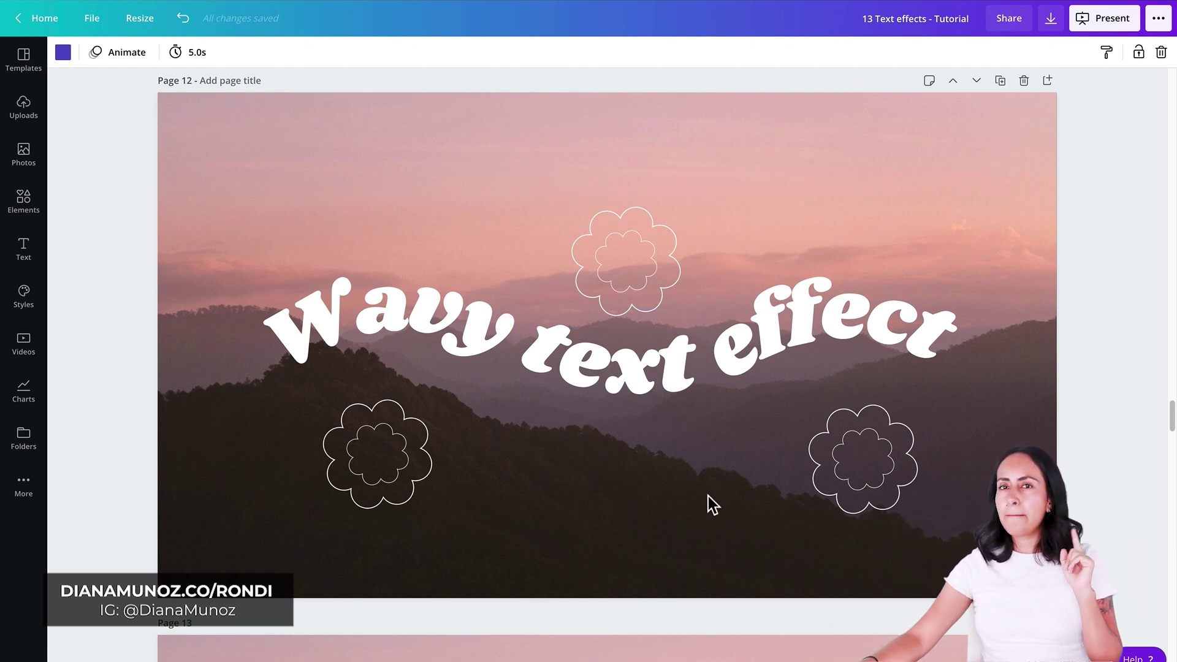
Apply the Curve effect to the word Wavy on page 13 with a curve value of 72
scroll(708, 495, down, 8)
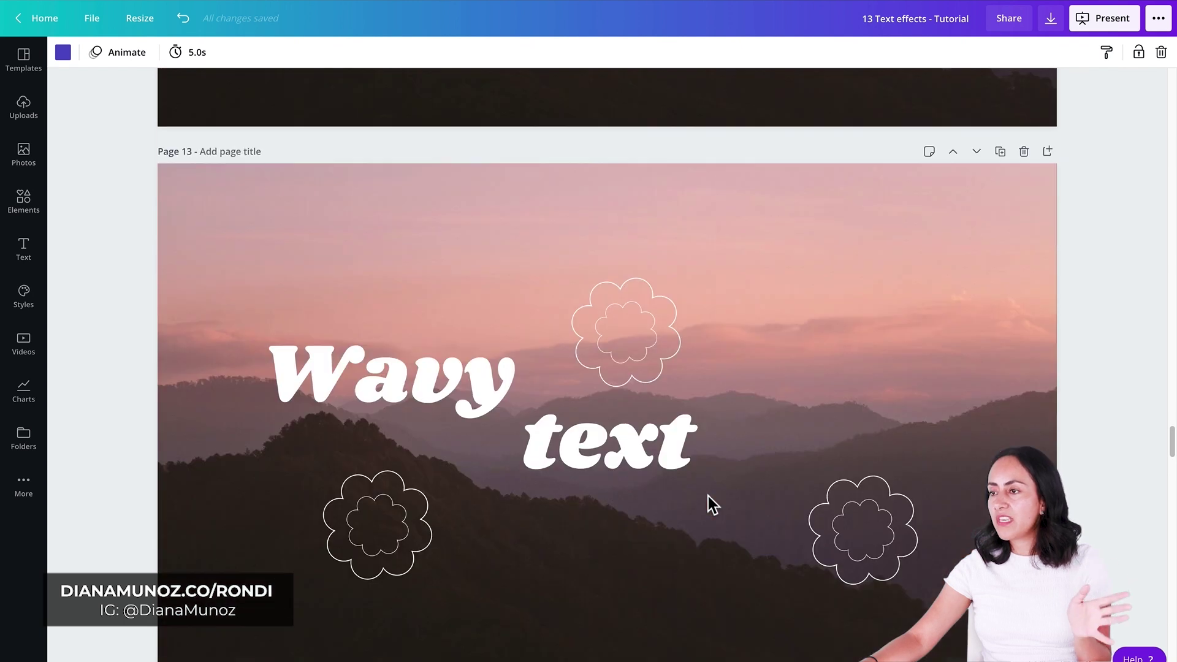
scroll(708, 495, down, 1)
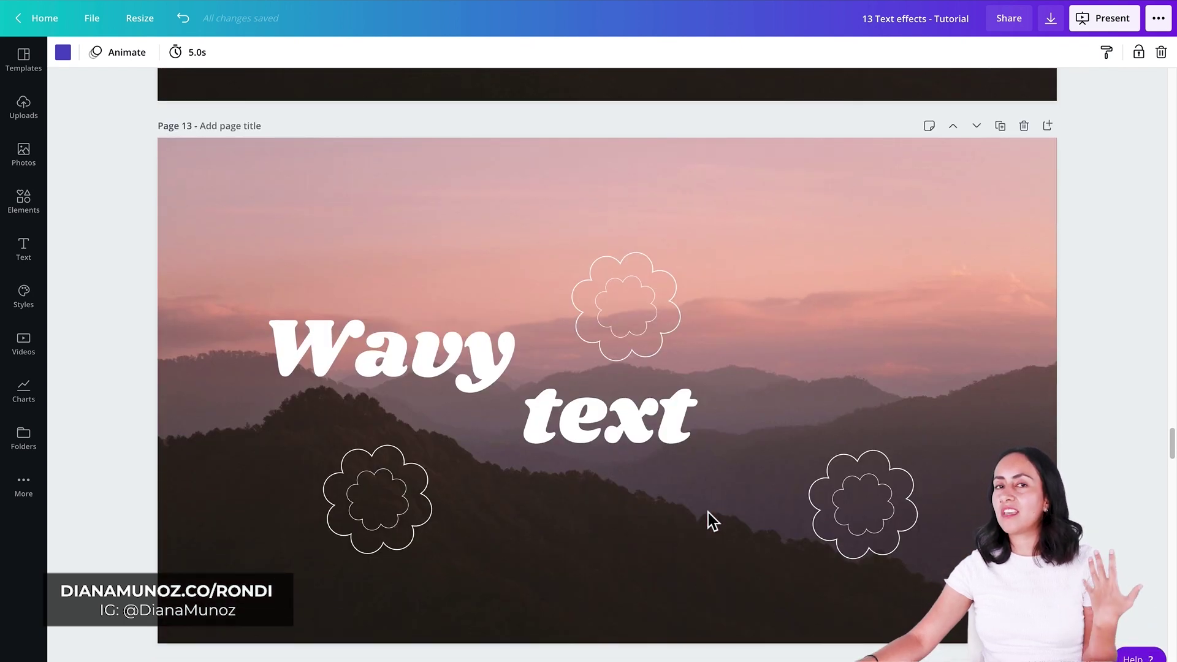
click(434, 385)
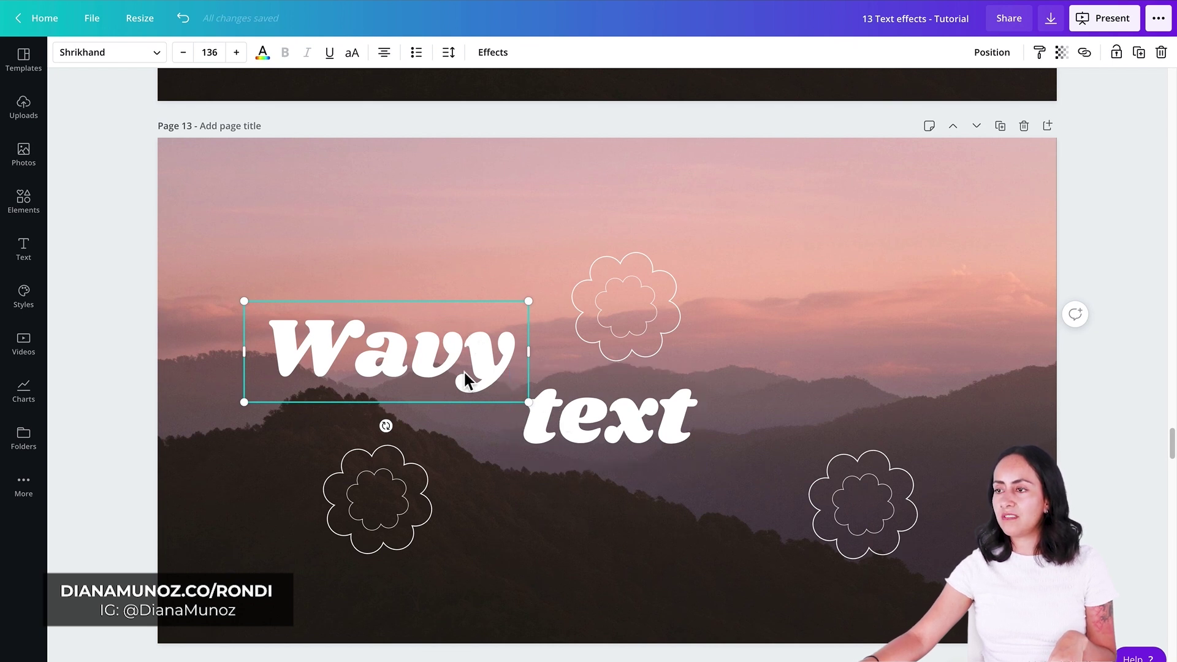
click(498, 56)
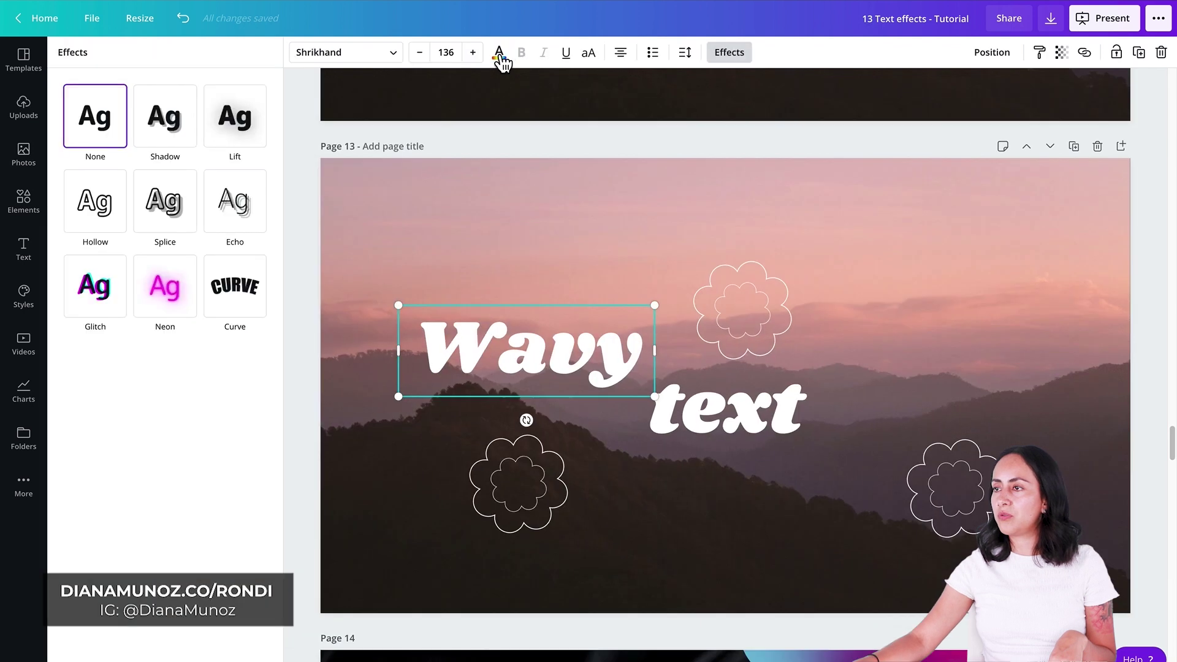
click(262, 280)
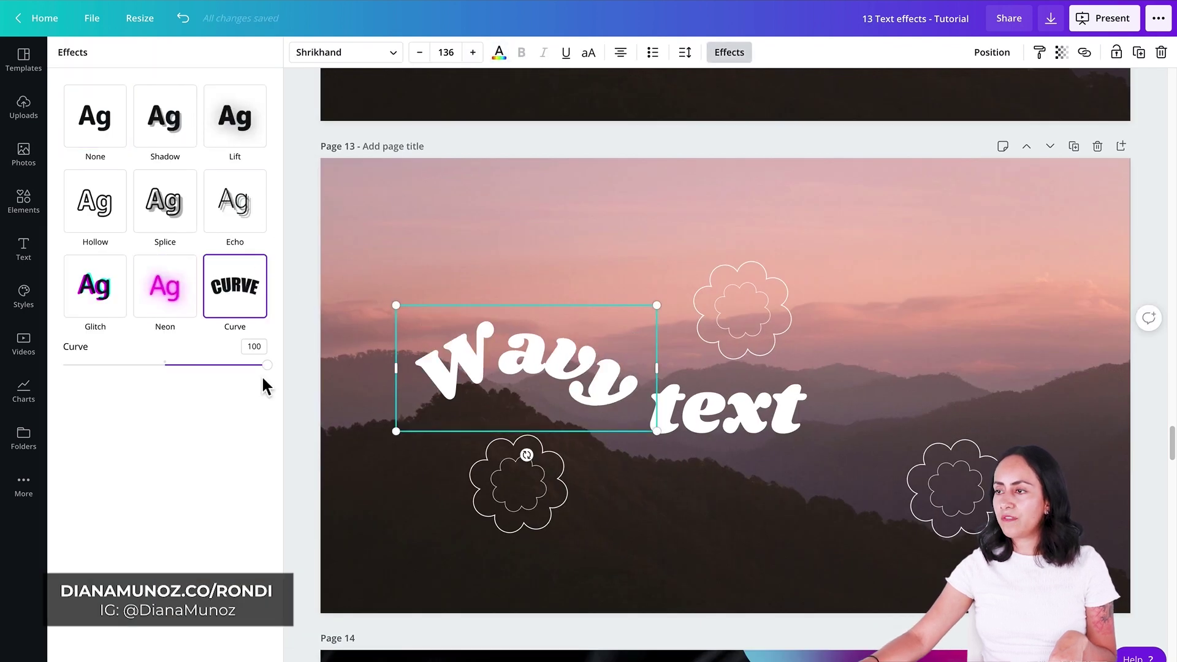
drag(267, 365, 241, 366)
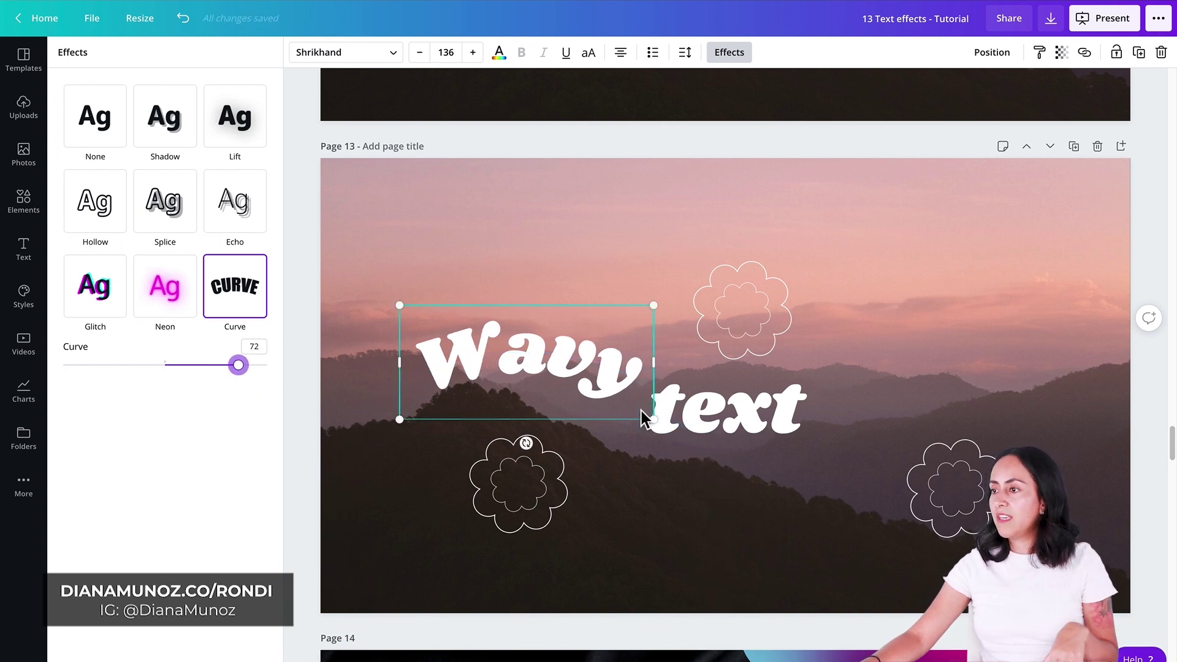
Apply the Curve effect with value -81 to the word text and move it against the end of Wavy
click(699, 413)
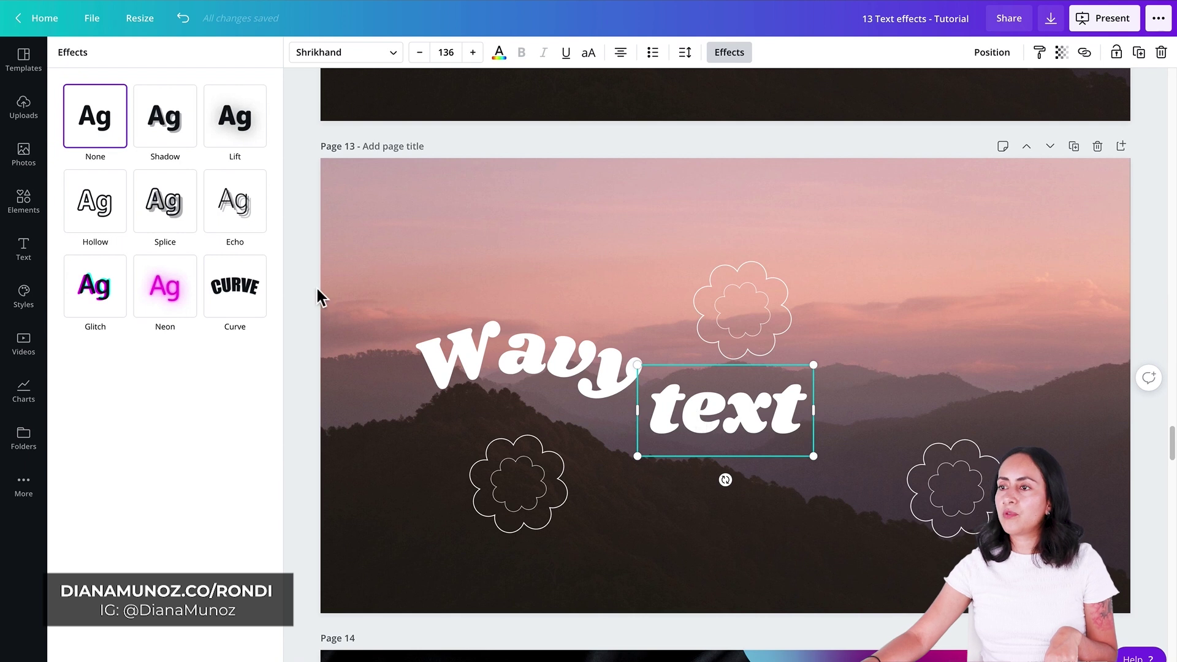
click(222, 286)
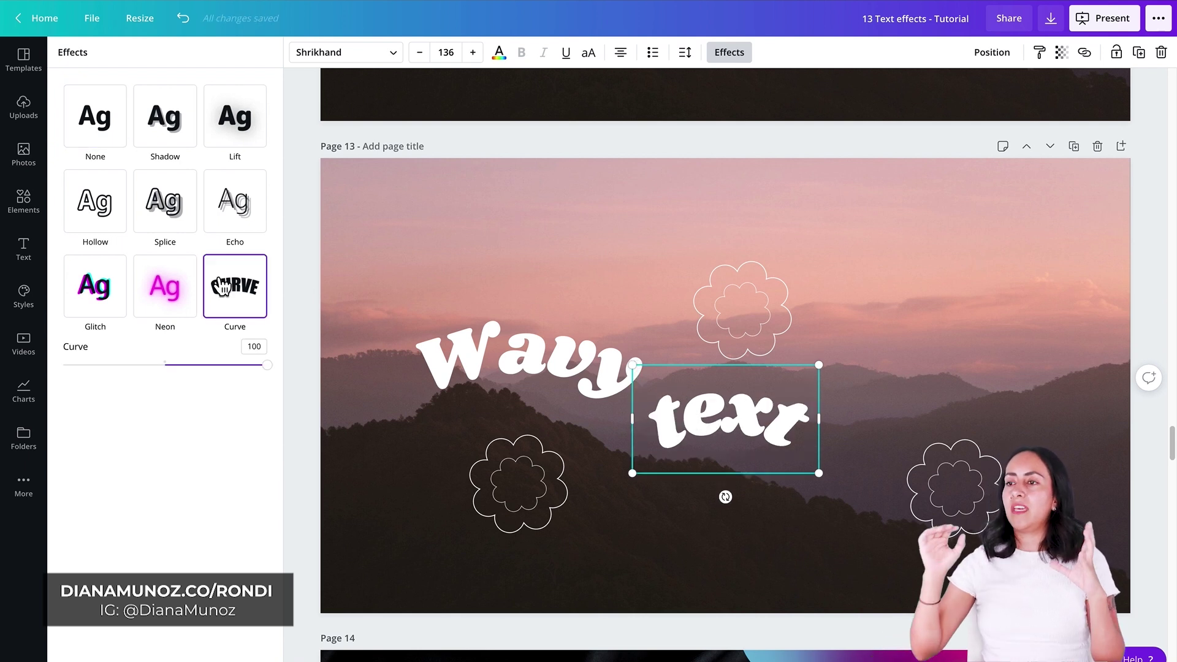
drag(268, 366, 89, 388)
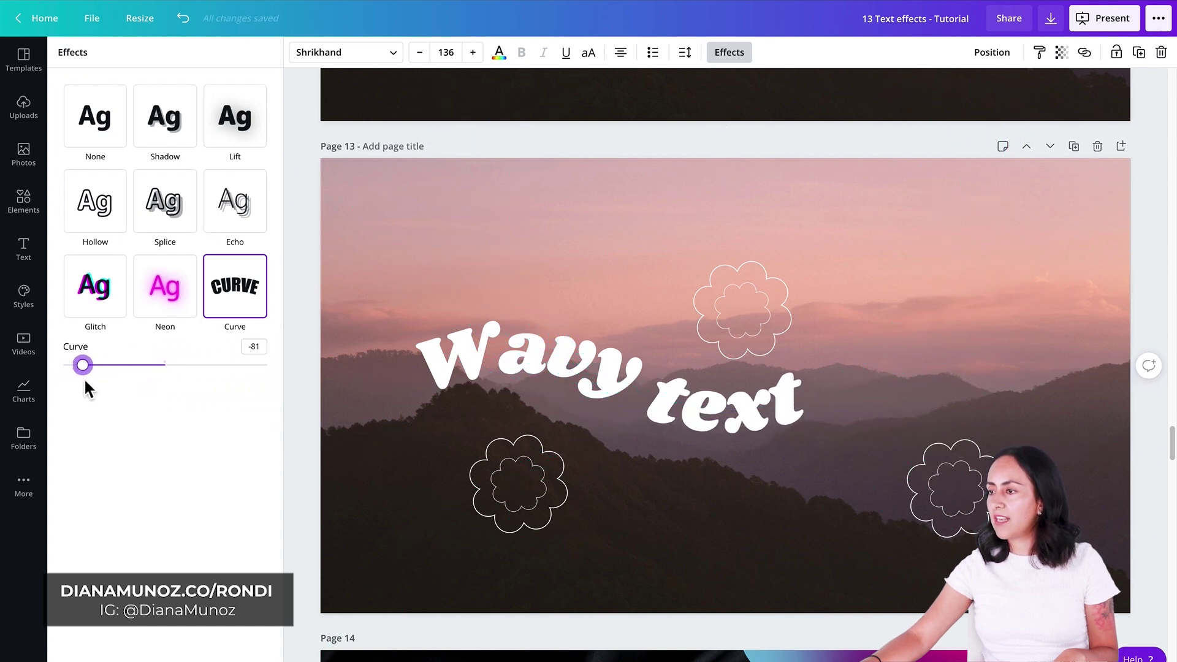
click(686, 417)
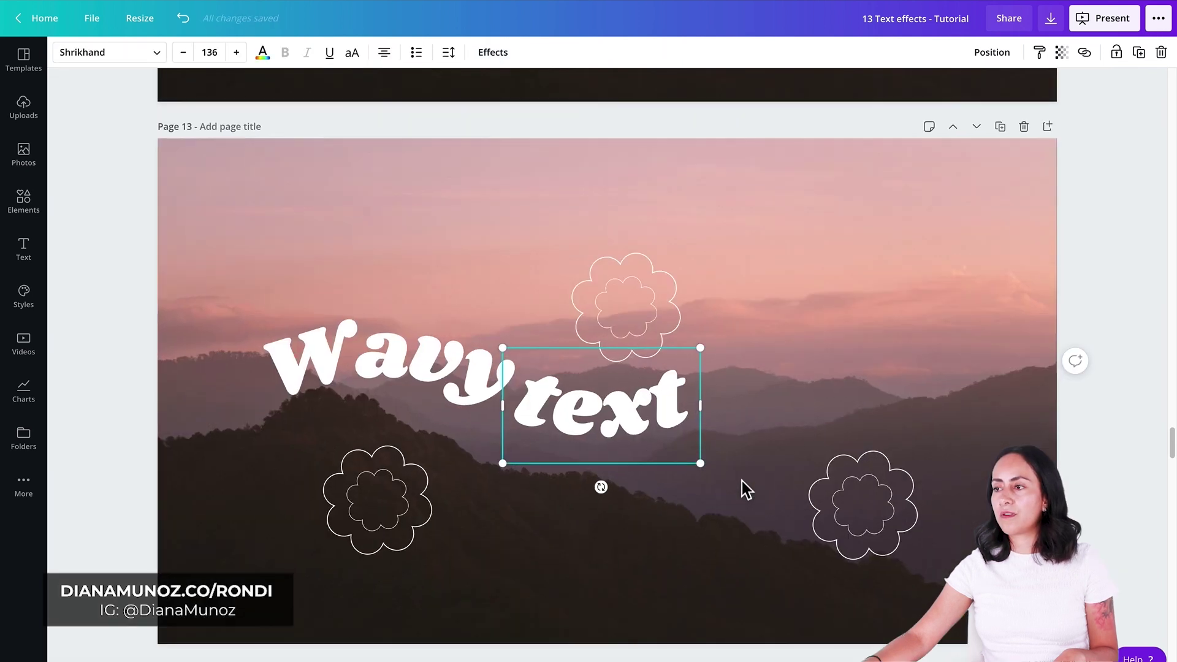
click(723, 523)
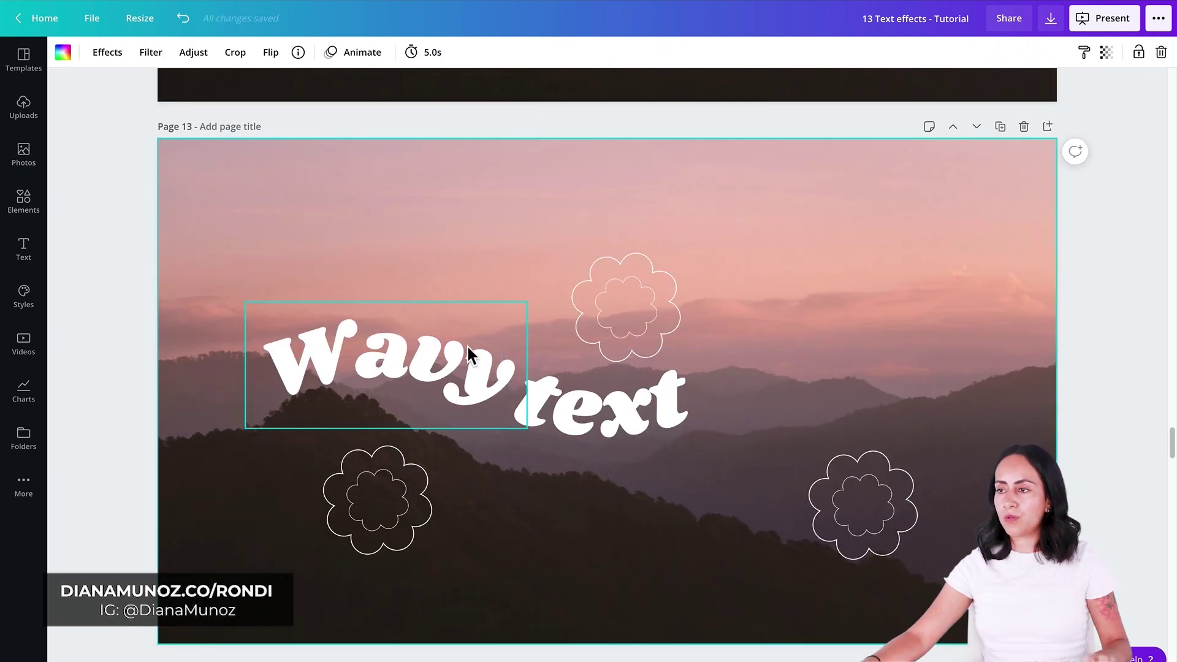
click(386, 370)
mouse_move(372, 368)
mouse_down()
mouse_move(748, 399)
mouse_move(802, 387)
mouse_up()
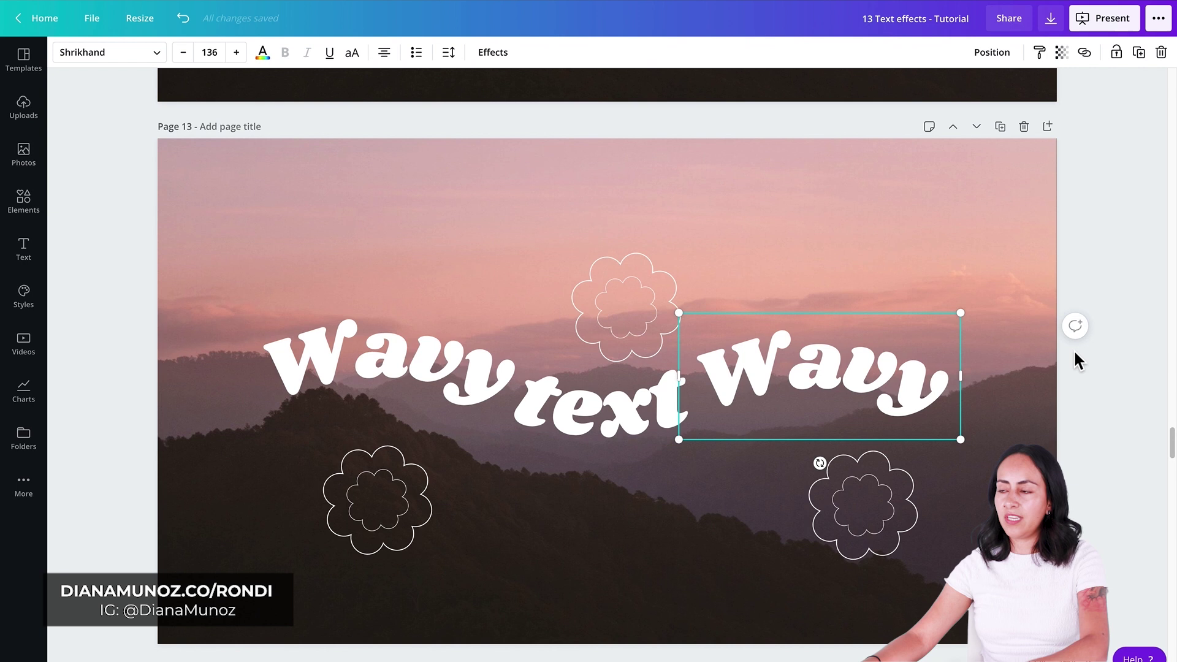
key(Delete)
Duplicate the curved word Wavy, place the copy after the word text and change its wording to effects
click(426, 371)
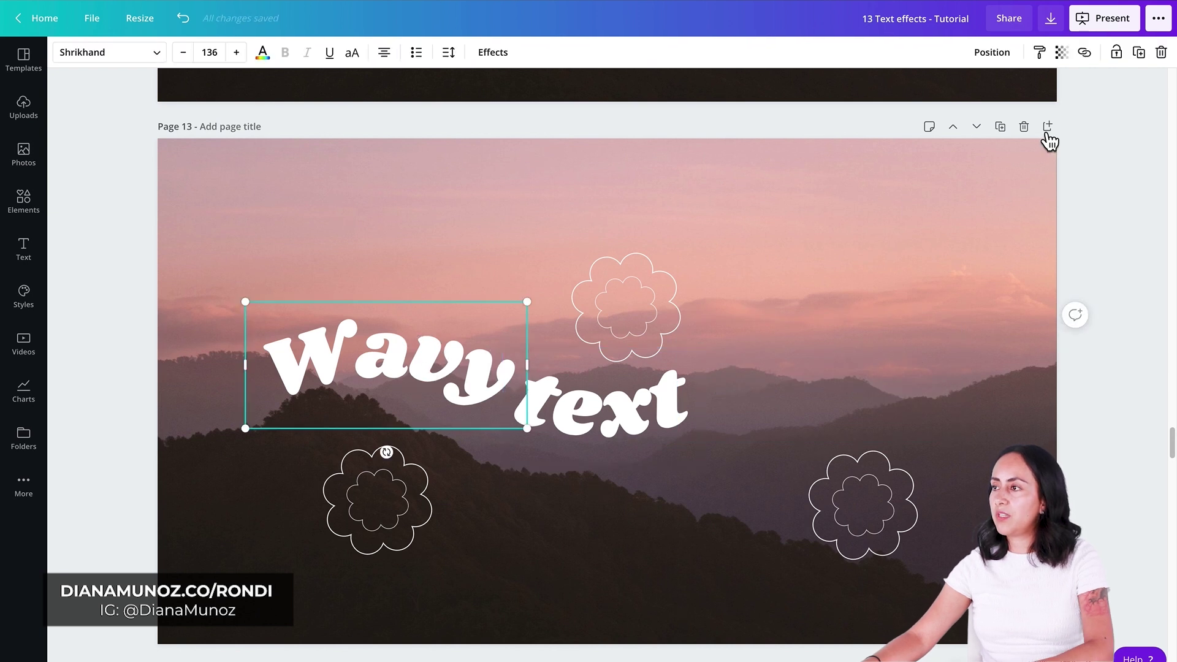
click(1150, 58)
mouse_move(448, 368)
mouse_down()
mouse_move(807, 348)
mouse_move(888, 367)
mouse_move(870, 374)
mouse_up()
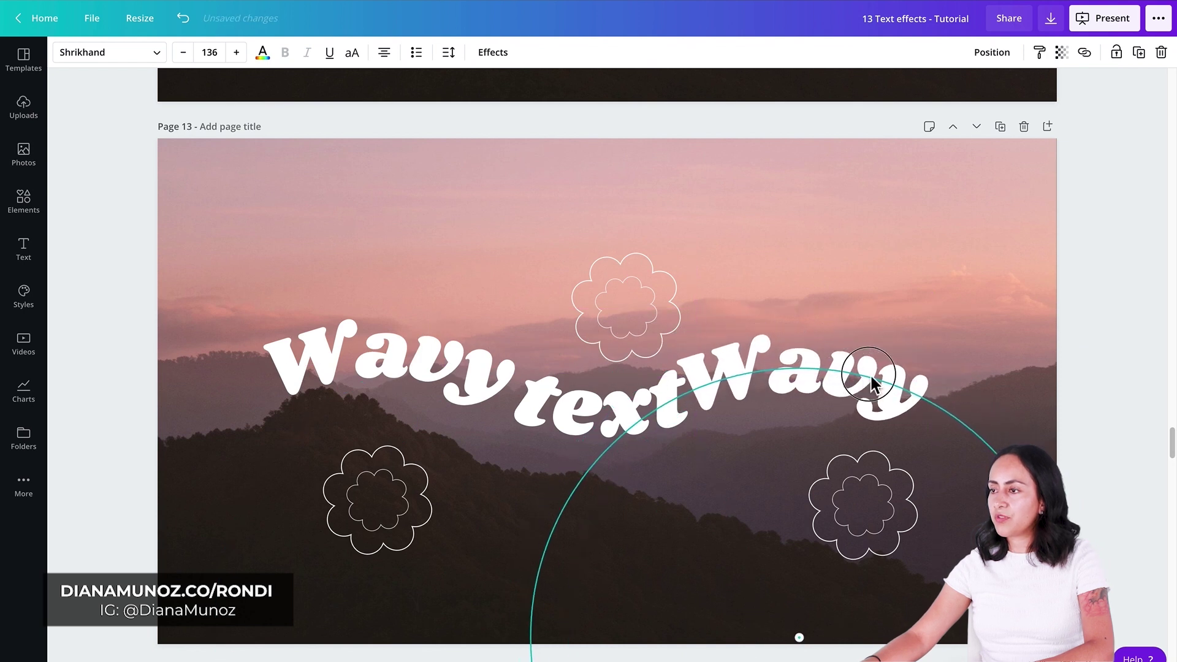
double_click(870, 374)
text(effects)
scroll(613, 367, up, 1)
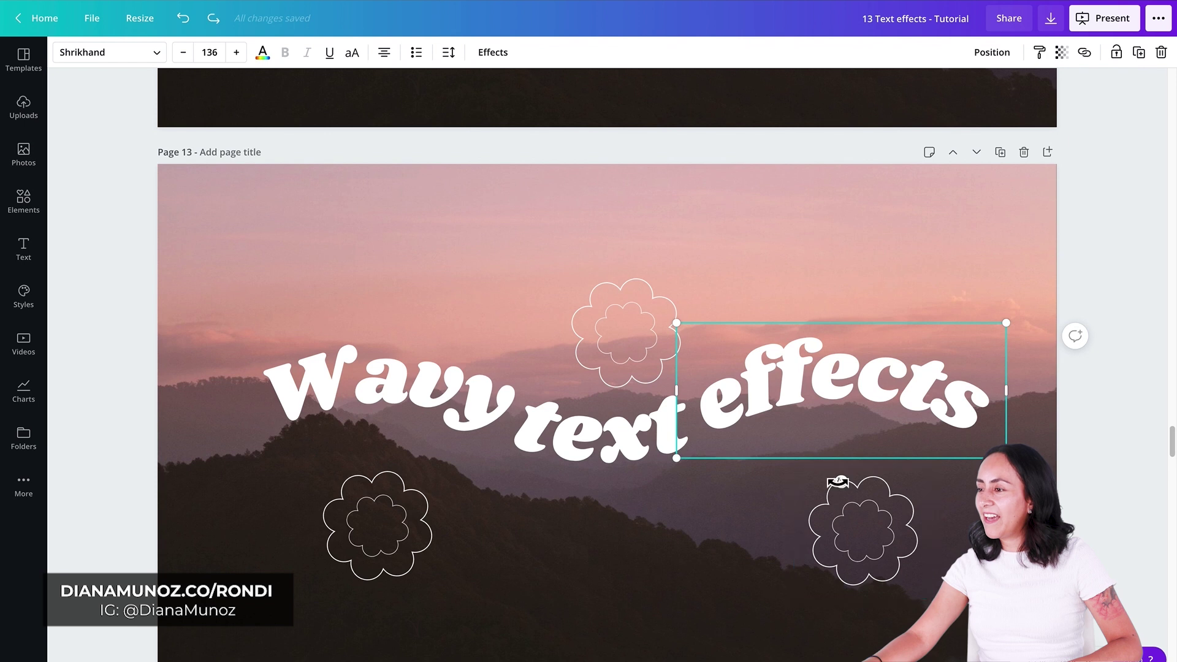
Rotate the word effects slightly counter-clockwise so it continues the wave, and deselect it
drag(838, 482, 870, 502)
drag(851, 340, 848, 340)
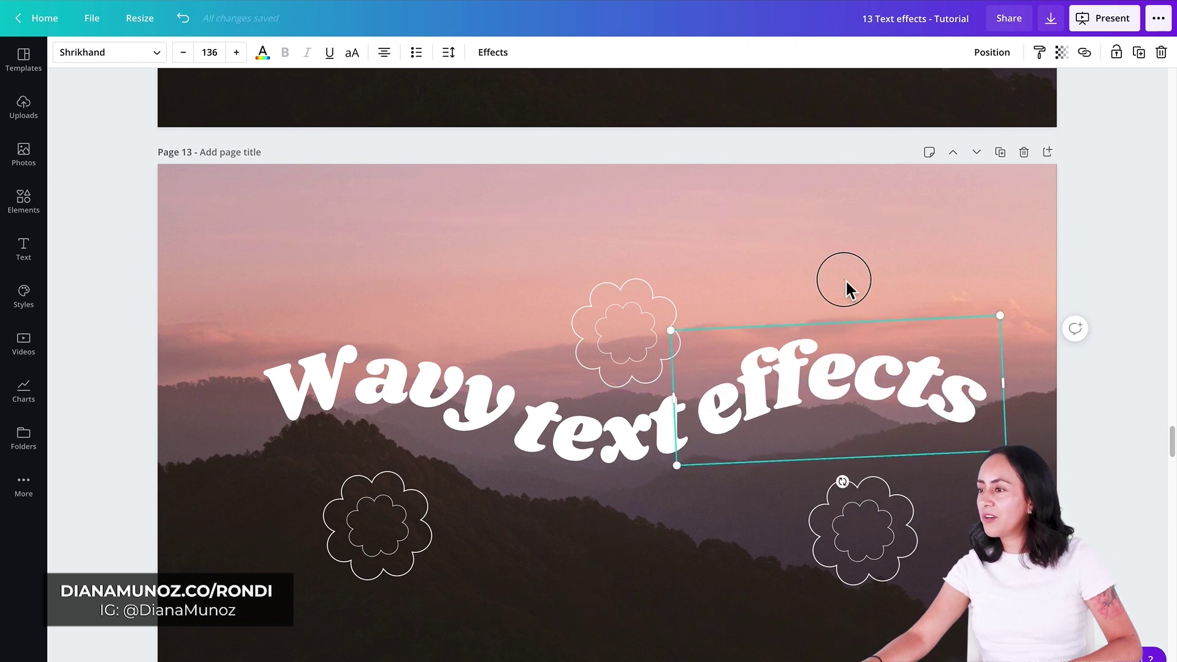
click(845, 278)
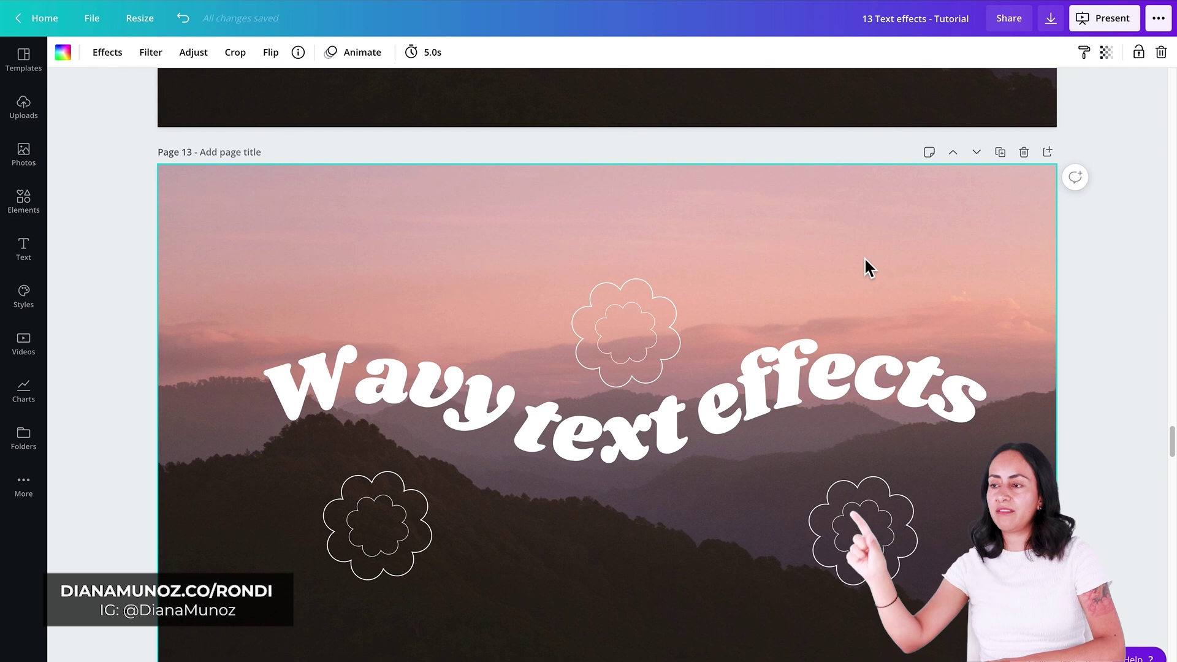
View the finished Glitch Effect example on page 14 and go on to the plain version on page 15
scroll(864, 259, down, 1)
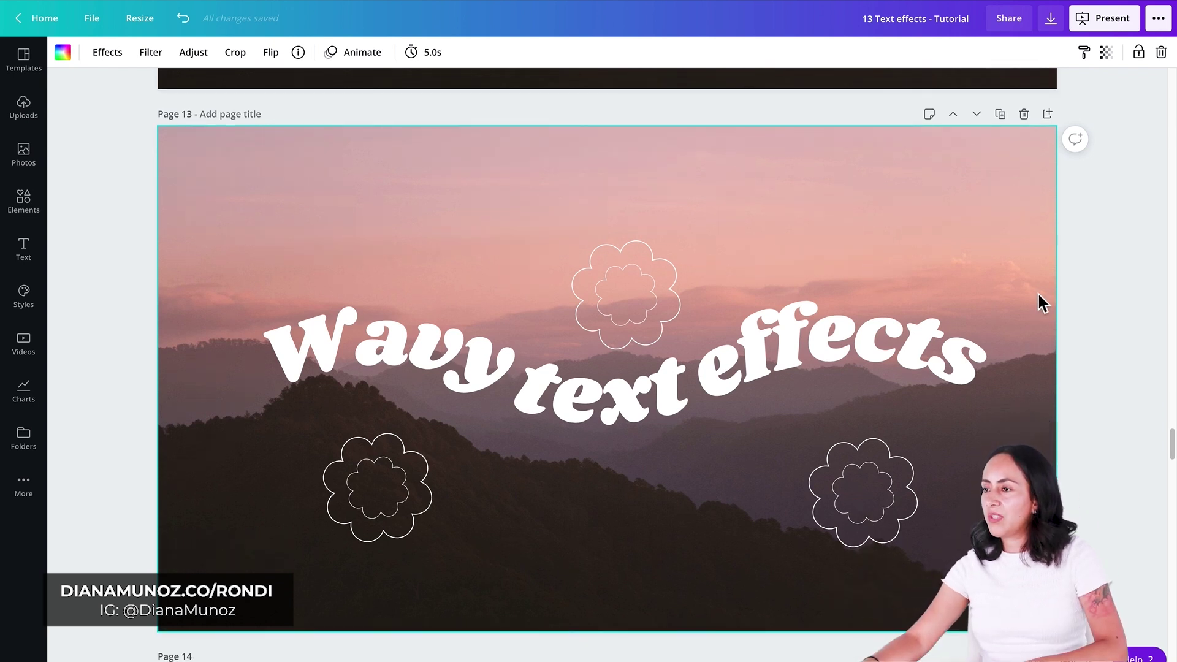
scroll(1048, 383, down, 1)
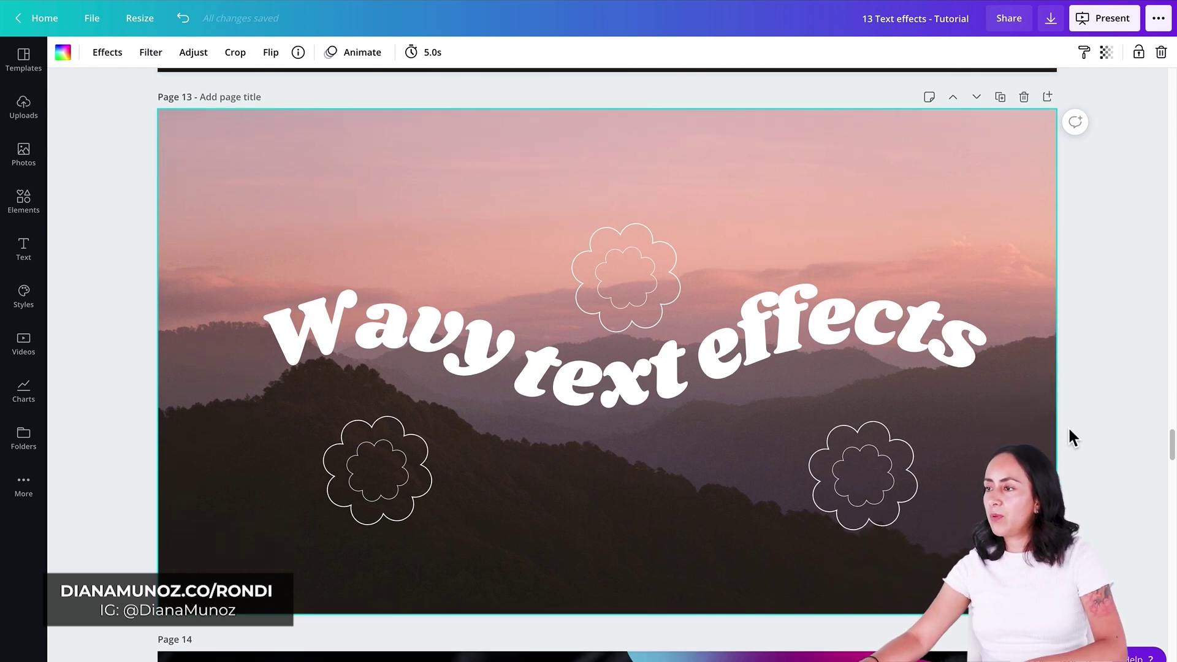
scroll(1069, 430, down, 4)
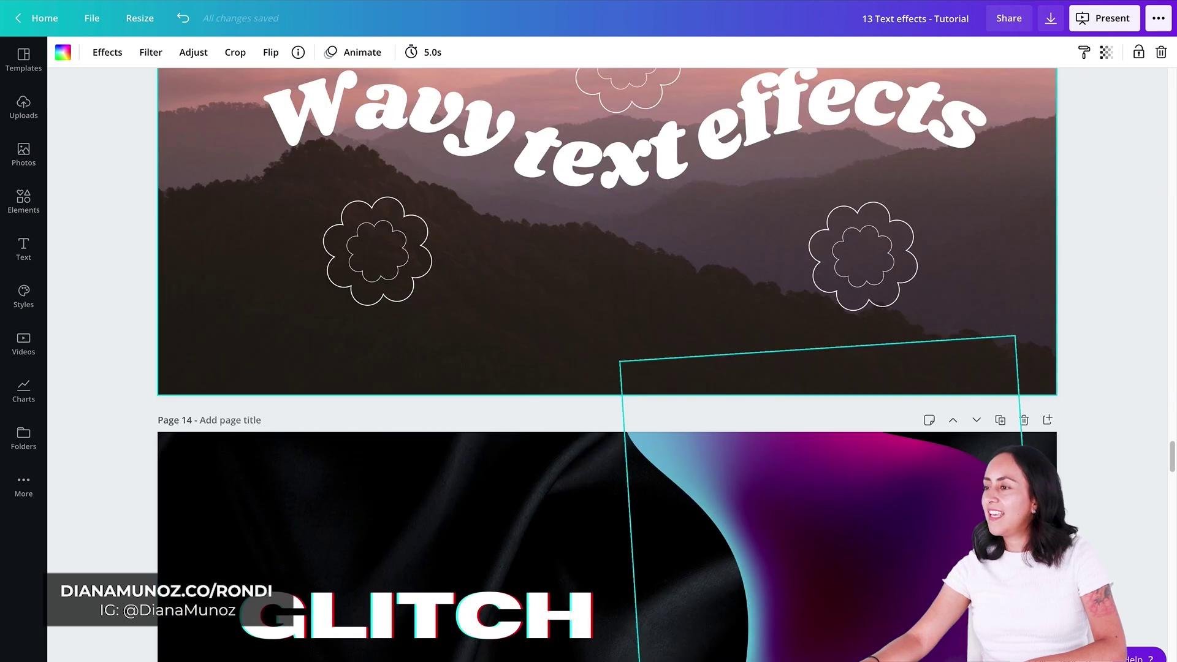
scroll(607, 365, down, 4)
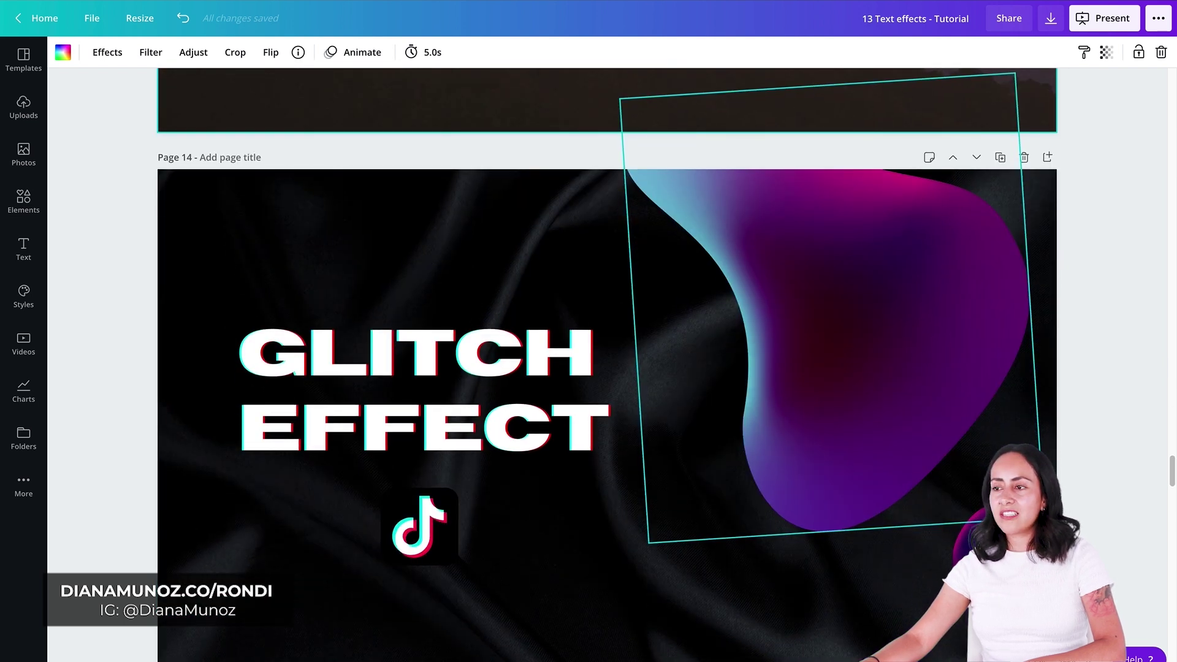
scroll(619, 364, down, 1)
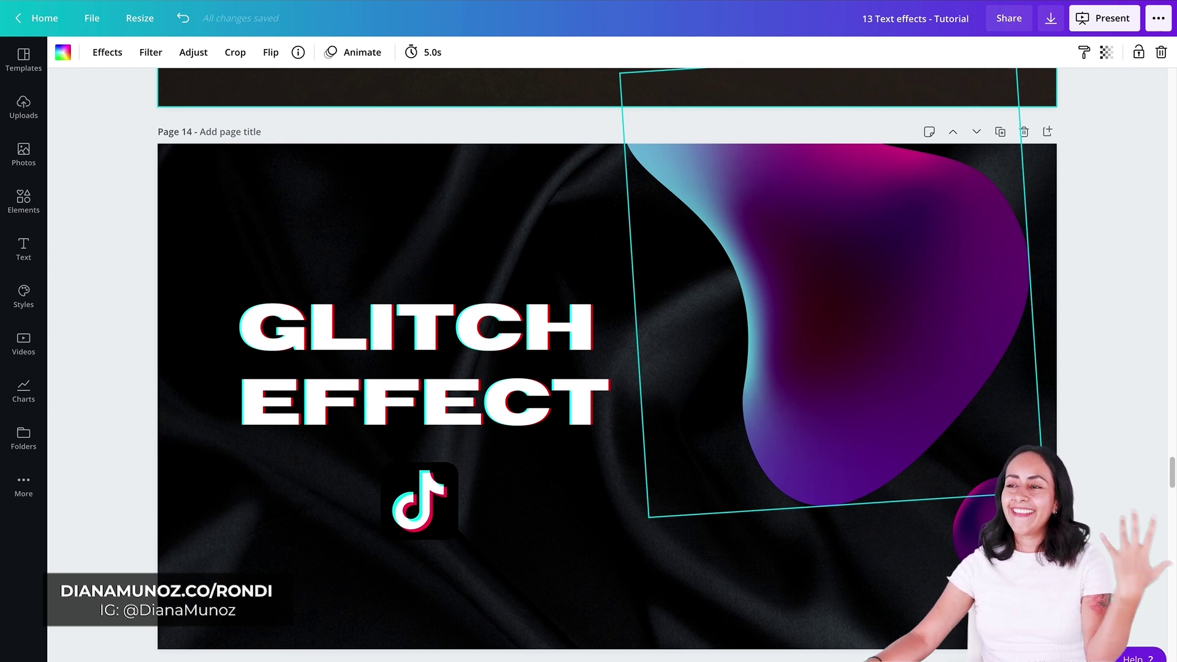
scroll(607, 365, down, 8)
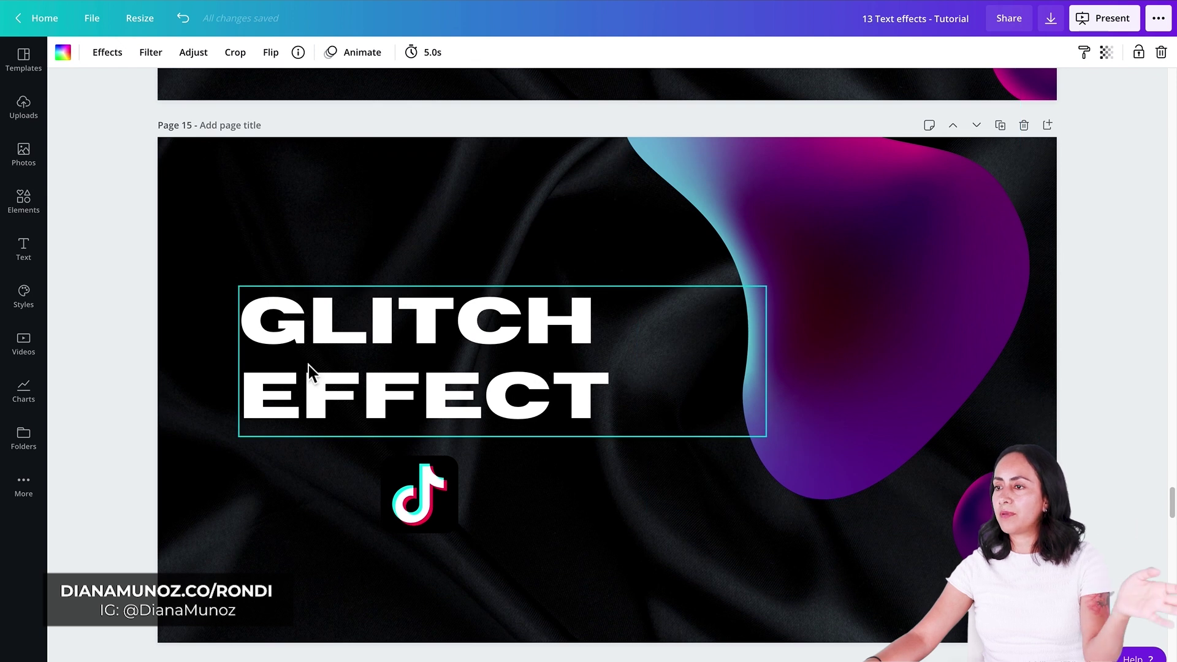
Apply the Glitch effect to the GLITCH EFFECT text on page 15 with offset 41, direction -69 and the cyan-red colour pair
click(477, 351)
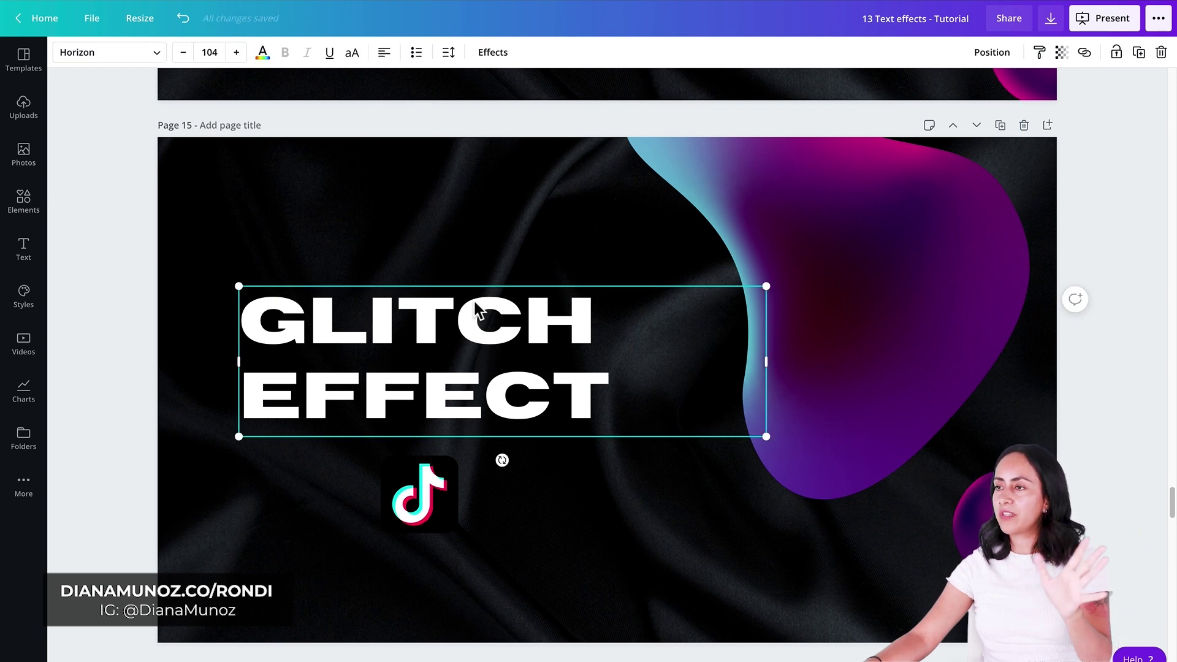
click(494, 53)
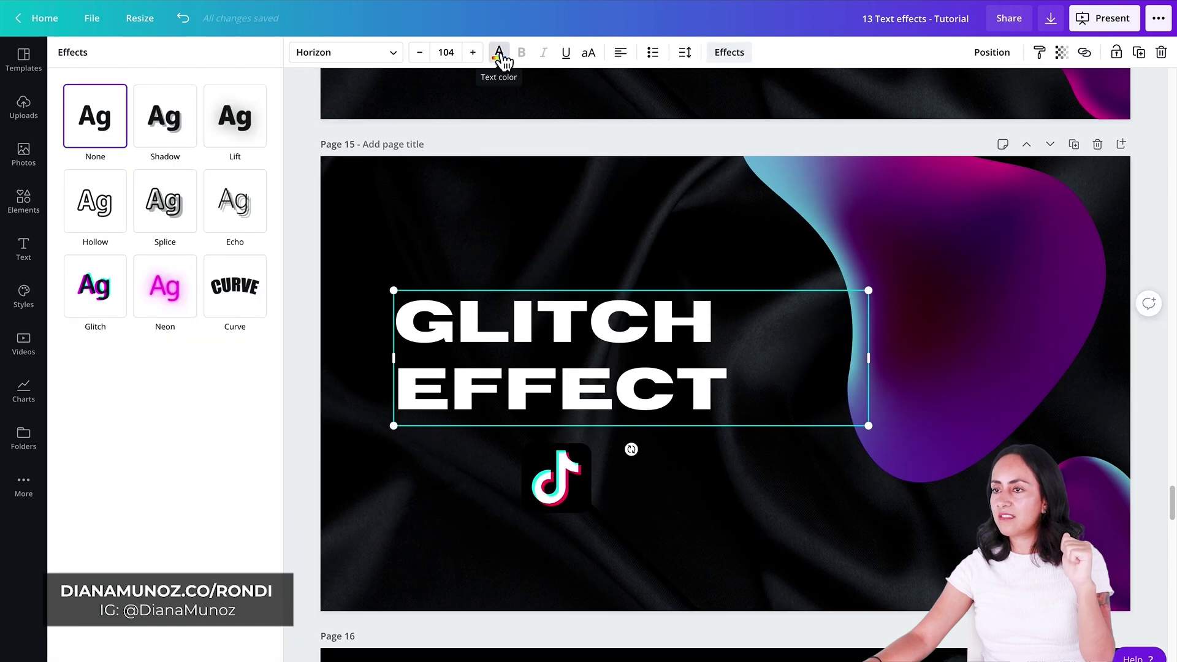
click(102, 292)
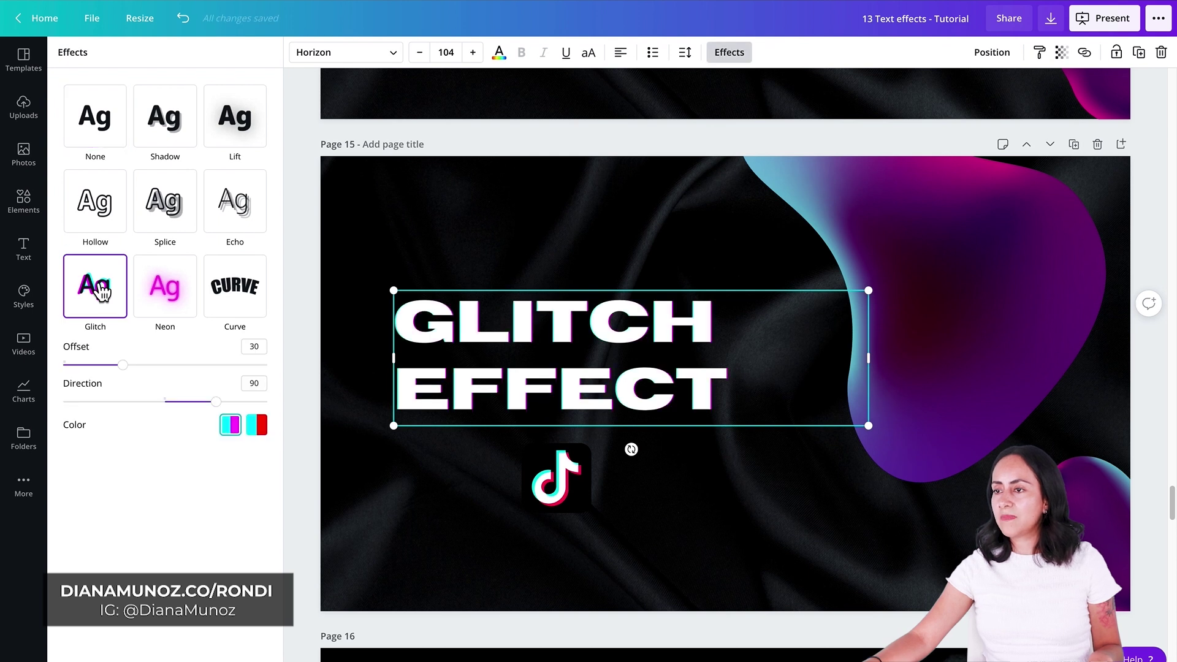
mouse_move(123, 365)
mouse_down()
mouse_move(255, 366)
mouse_move(167, 376)
mouse_move(146, 366)
mouse_up()
drag(214, 404, 136, 429)
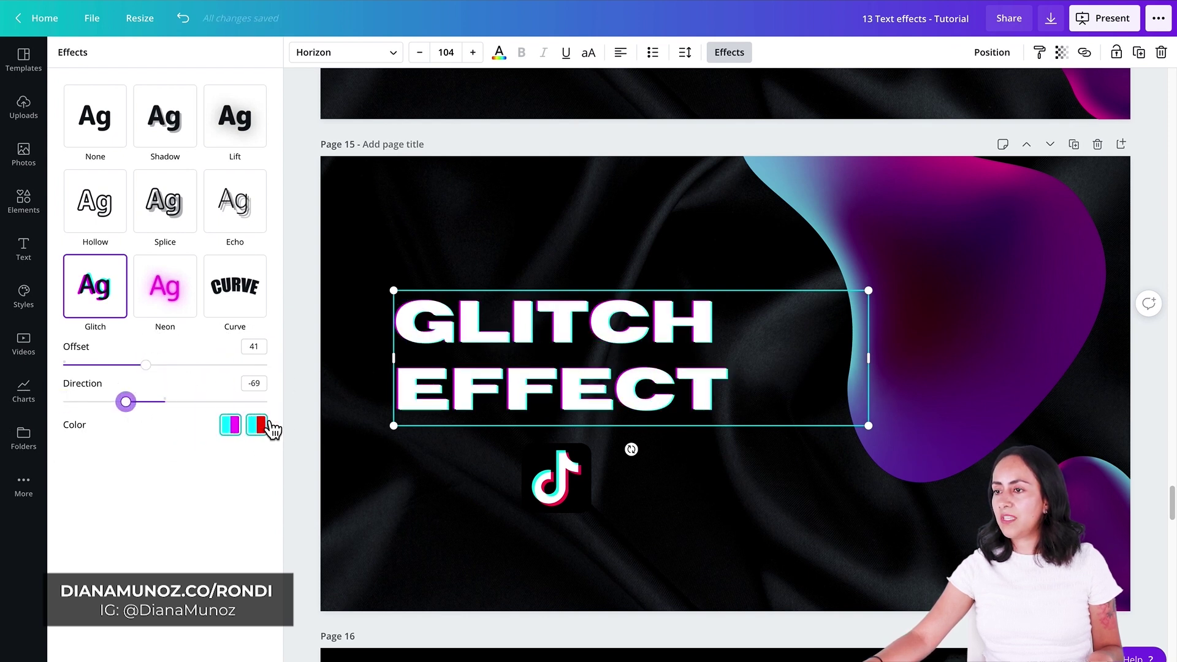
click(241, 433)
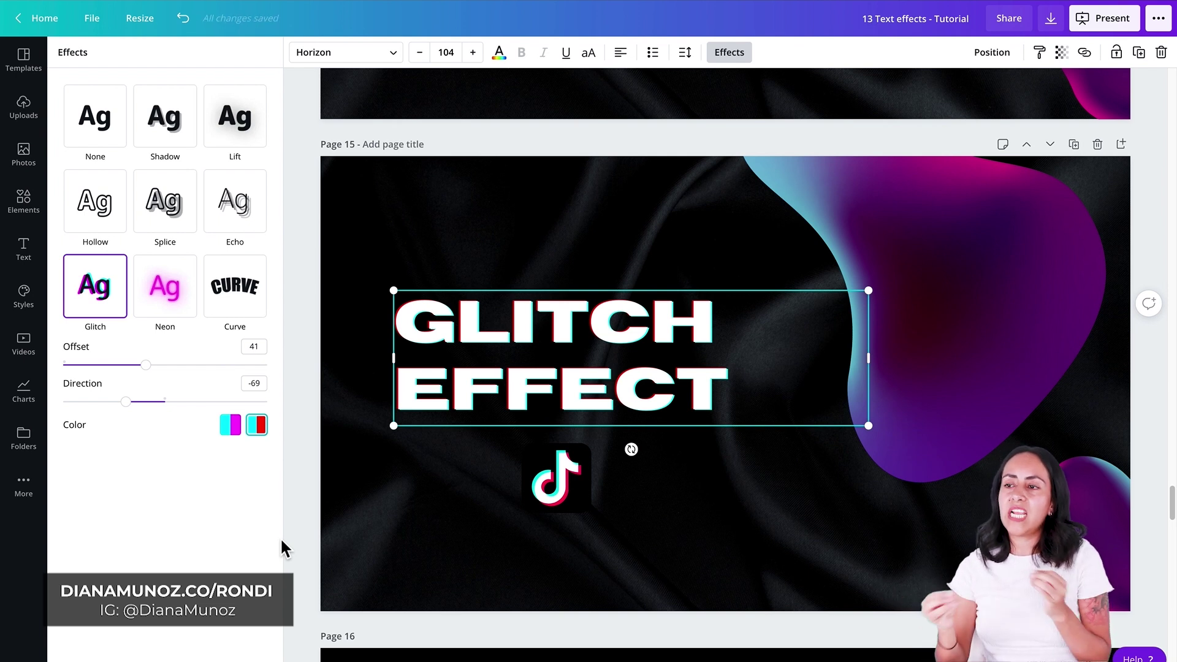
click(239, 430)
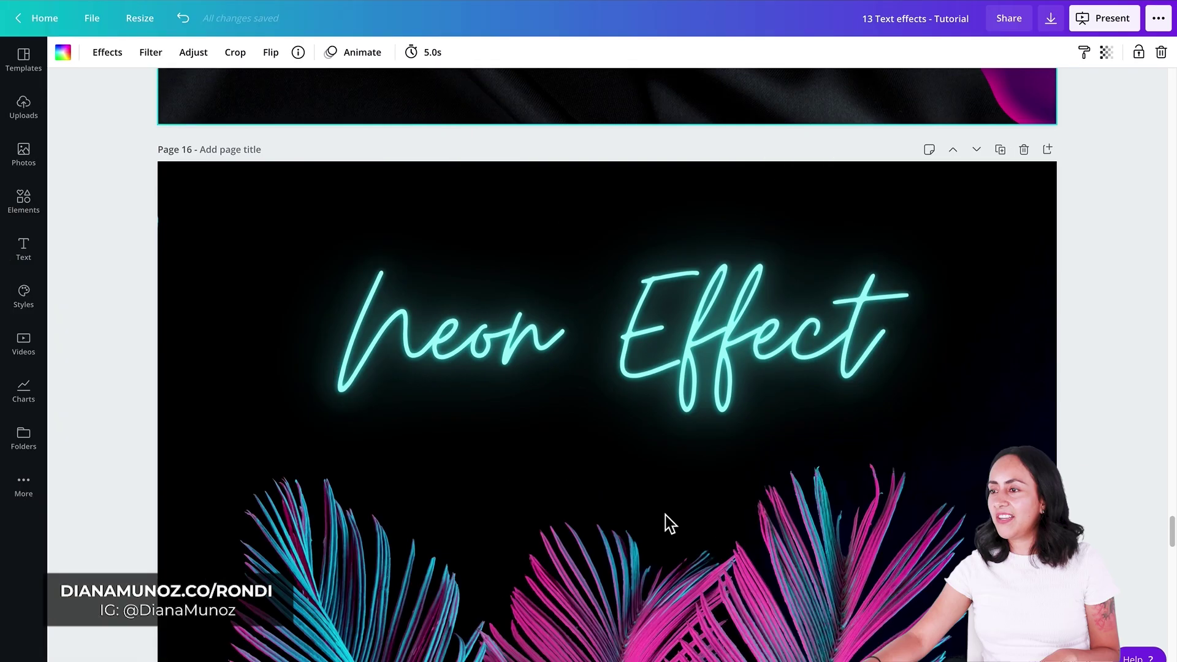
Search the photos for neon and set the pink and blue palm-leaf photo as the background of page 17
scroll(667, 523, down, 1)
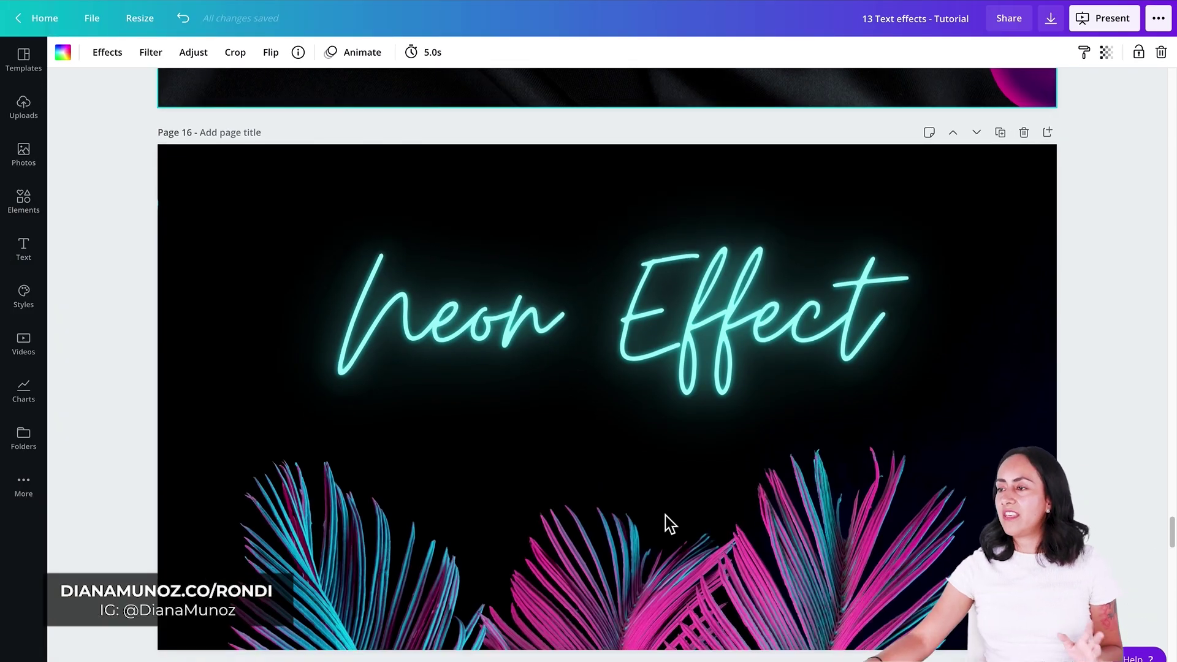
scroll(755, 531, down, 5)
scroll(756, 535, down, 3)
click(768, 346)
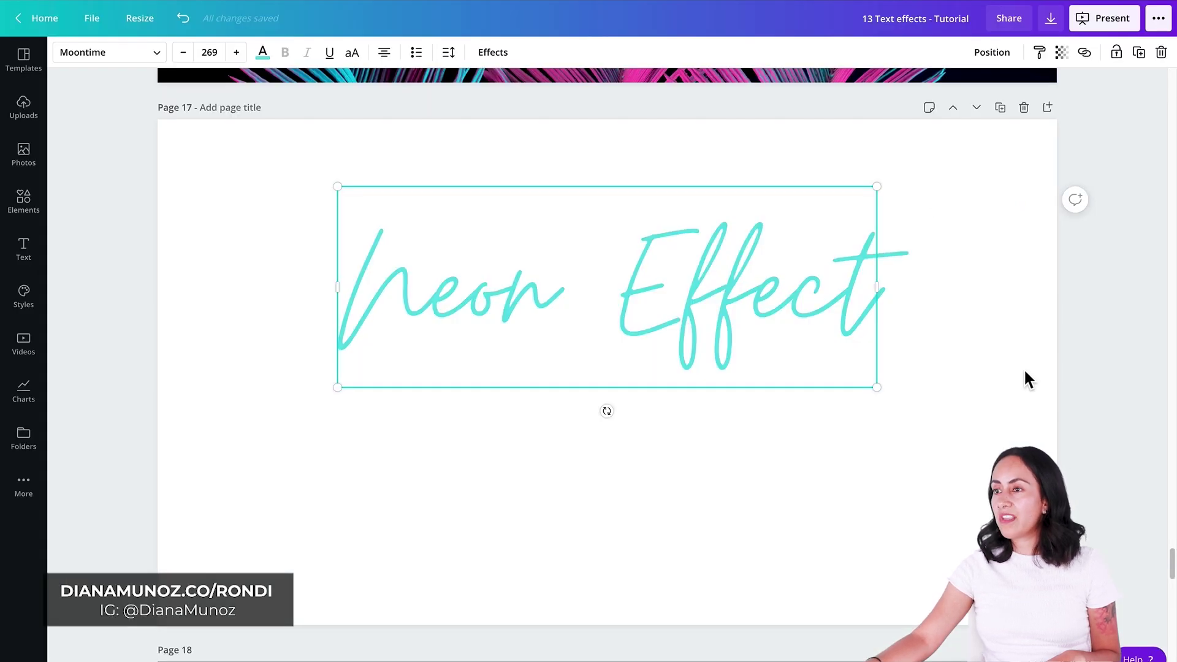
click(1024, 368)
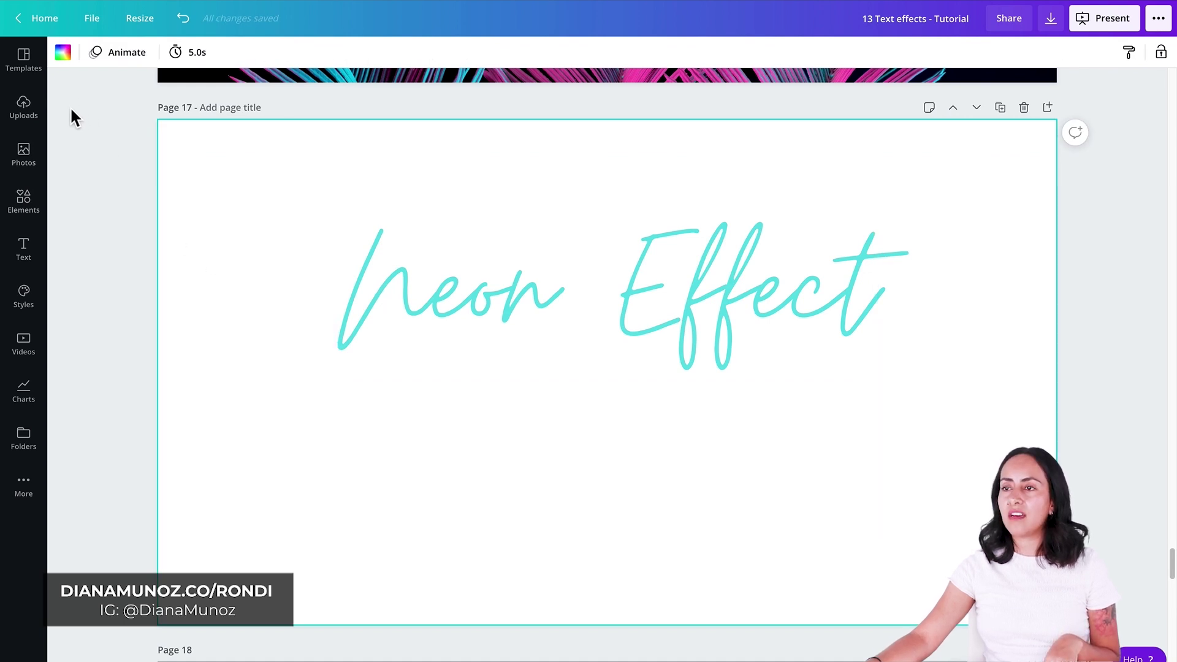
click(23, 160)
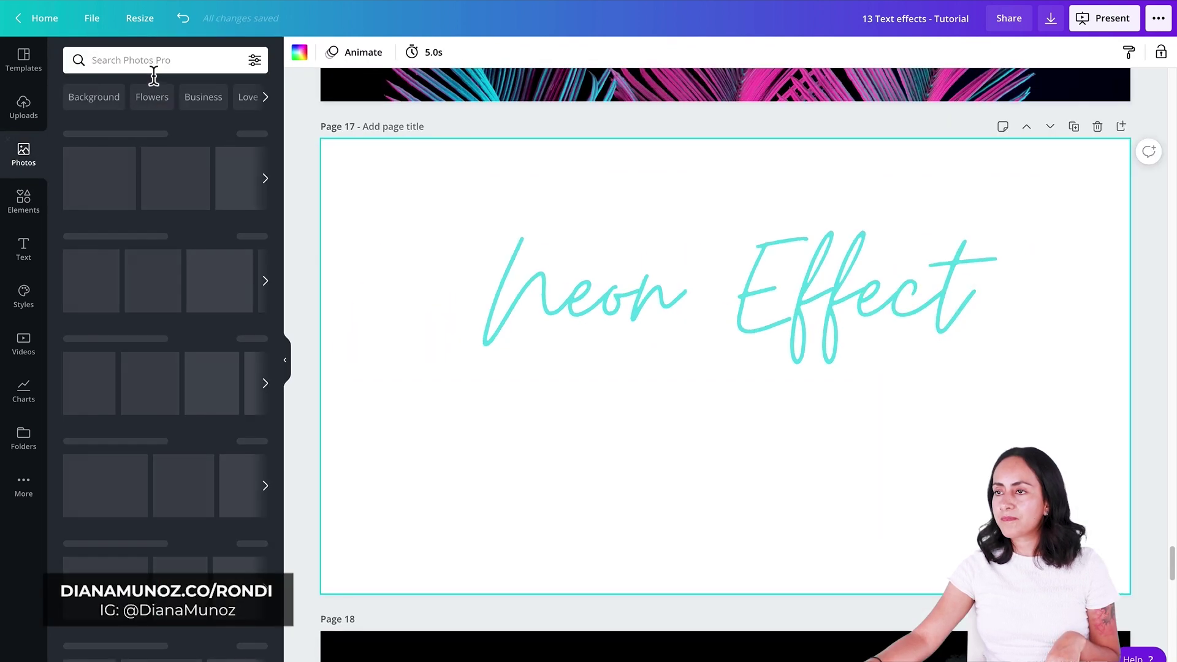
click(154, 71)
text(neon)
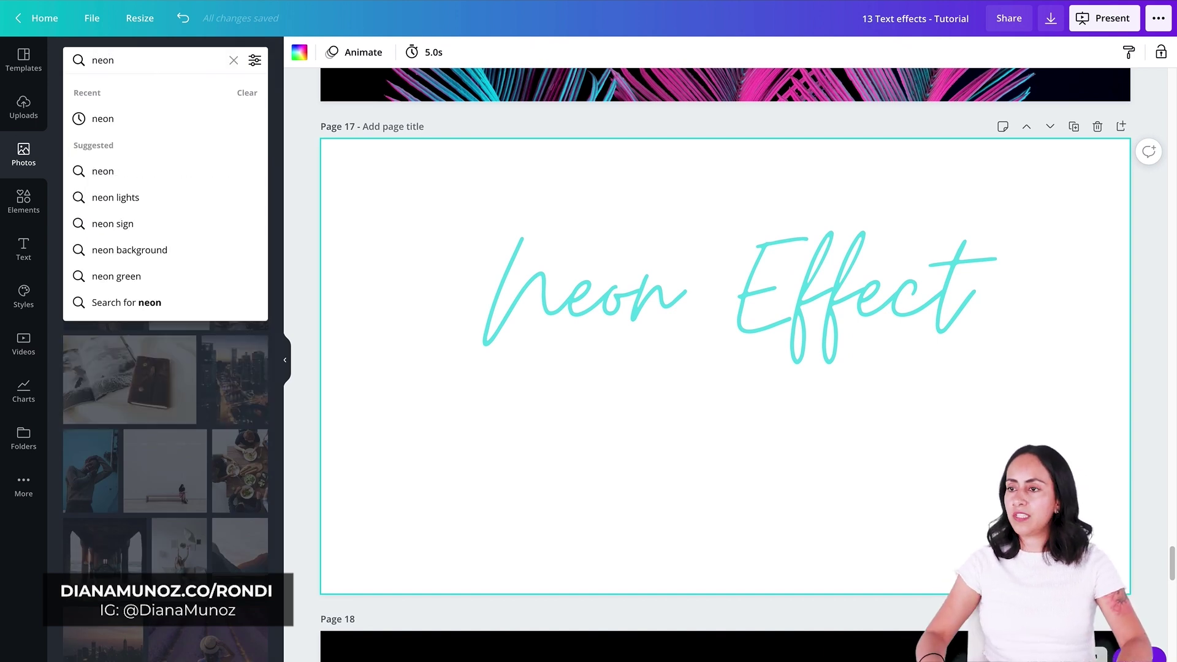
key(Return)
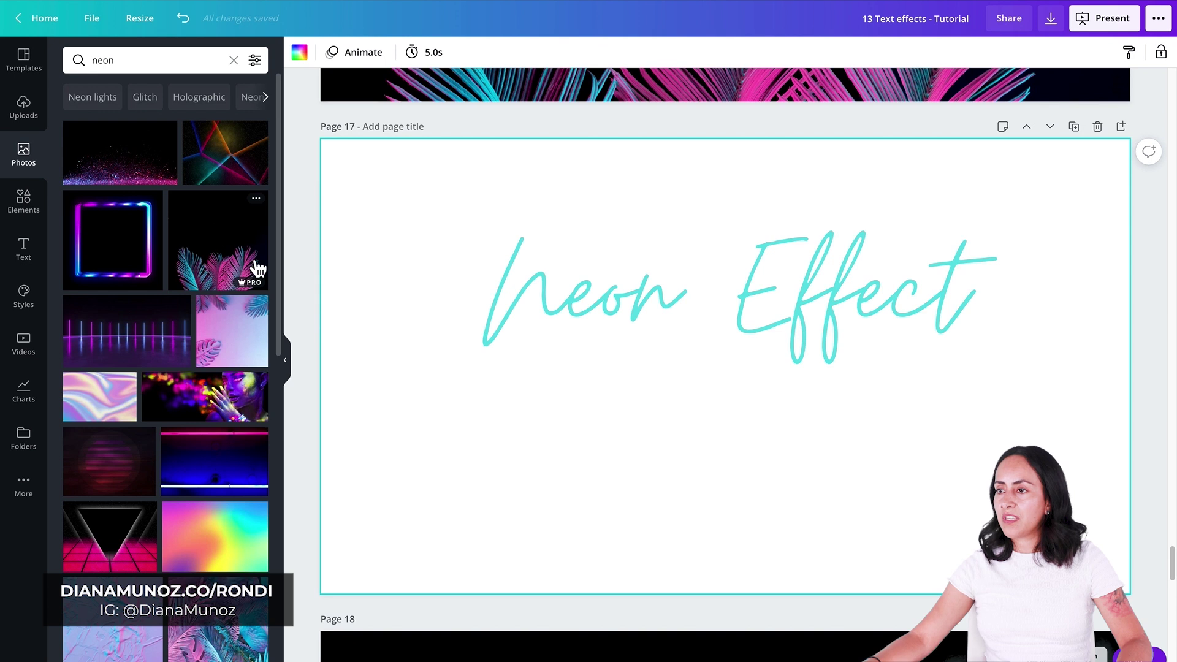
drag(251, 282, 323, 230)
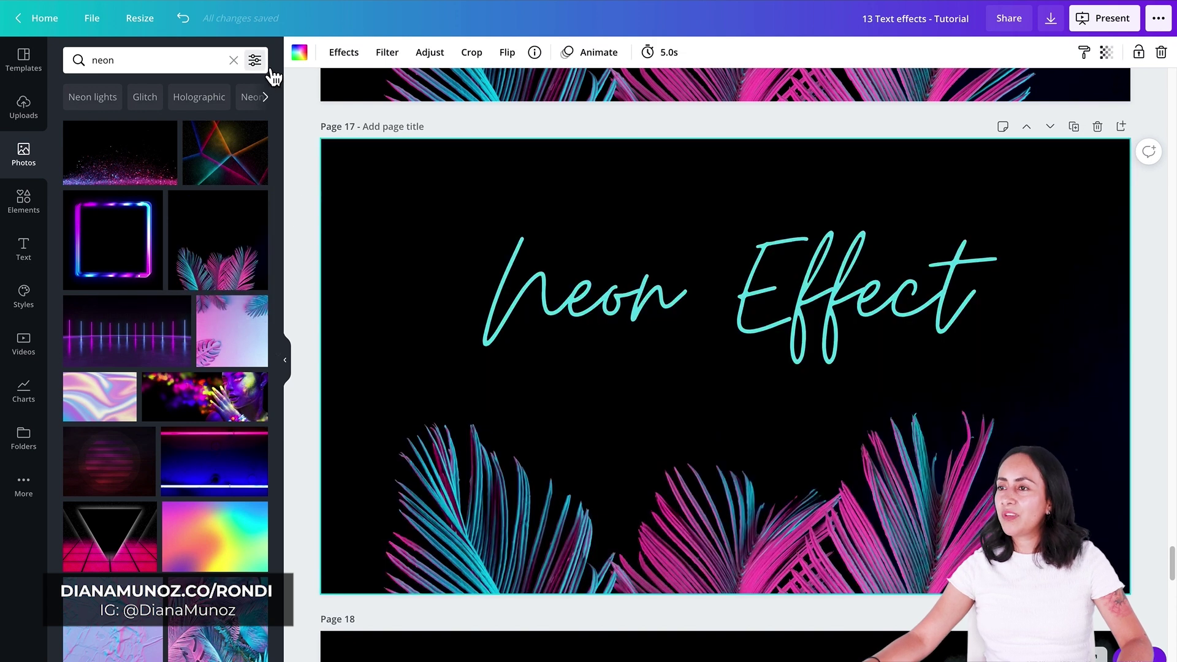
Limit the neon photo results to Free images, and clear that filter again
click(266, 63)
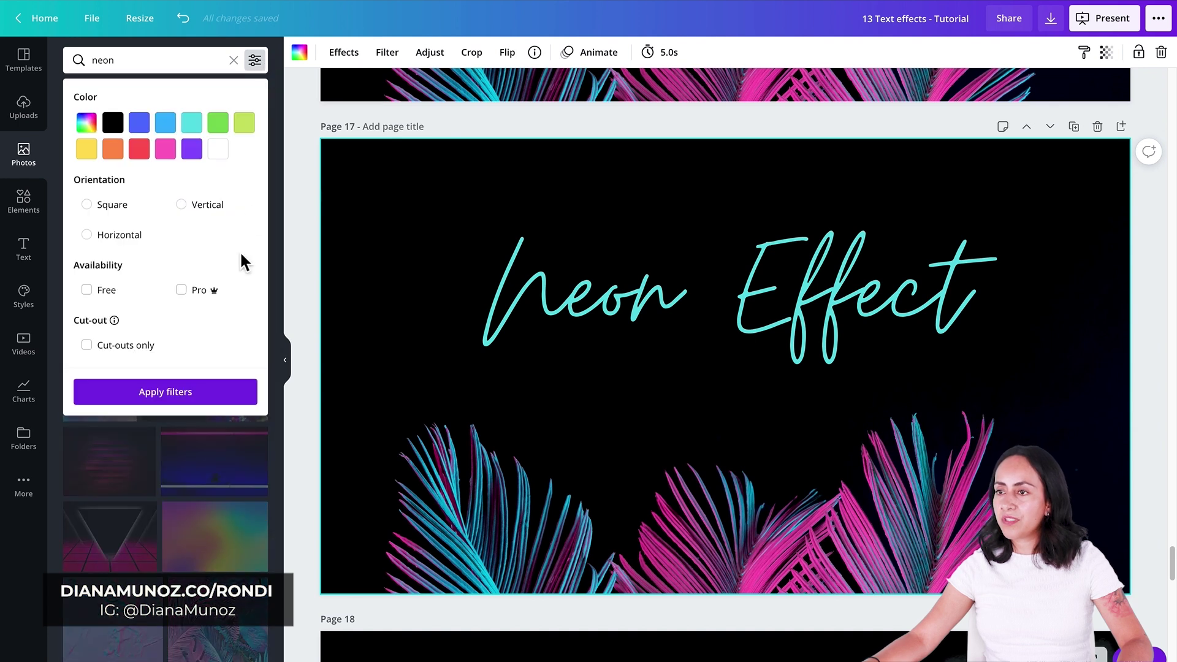
click(110, 295)
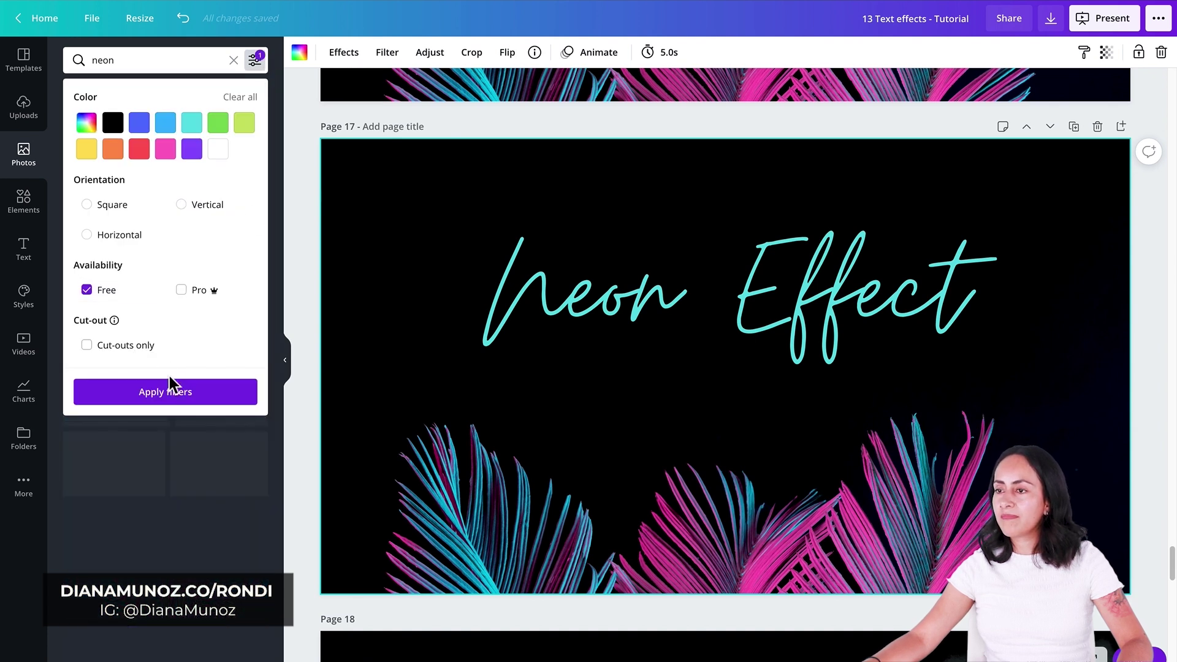
click(172, 387)
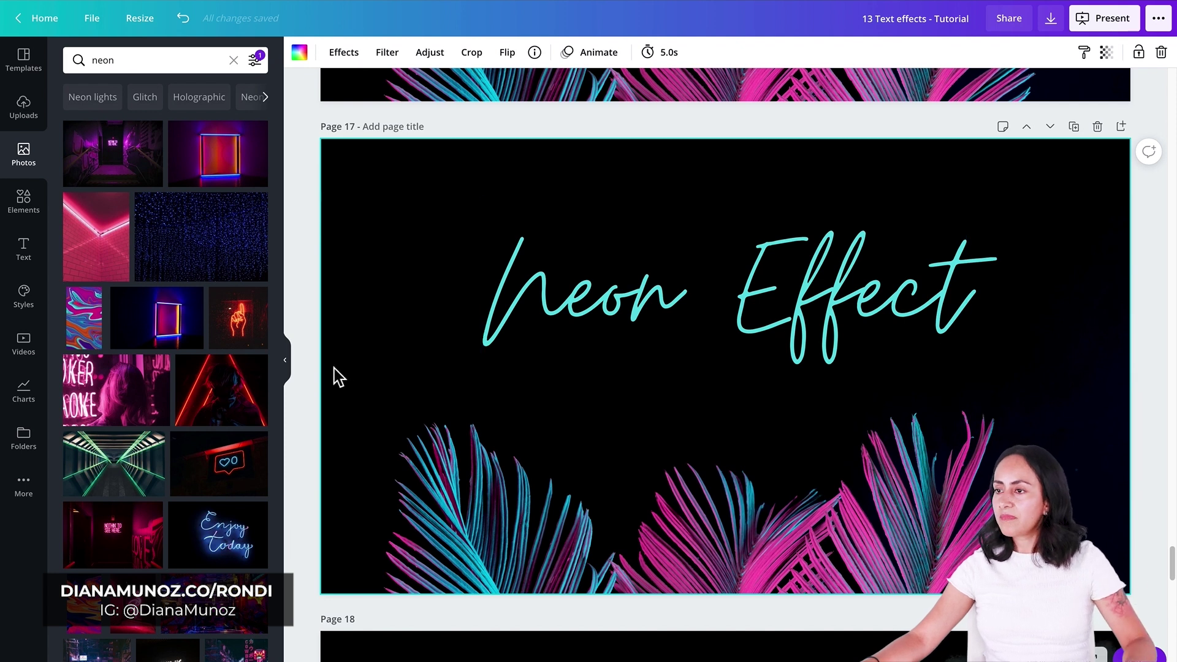
click(254, 61)
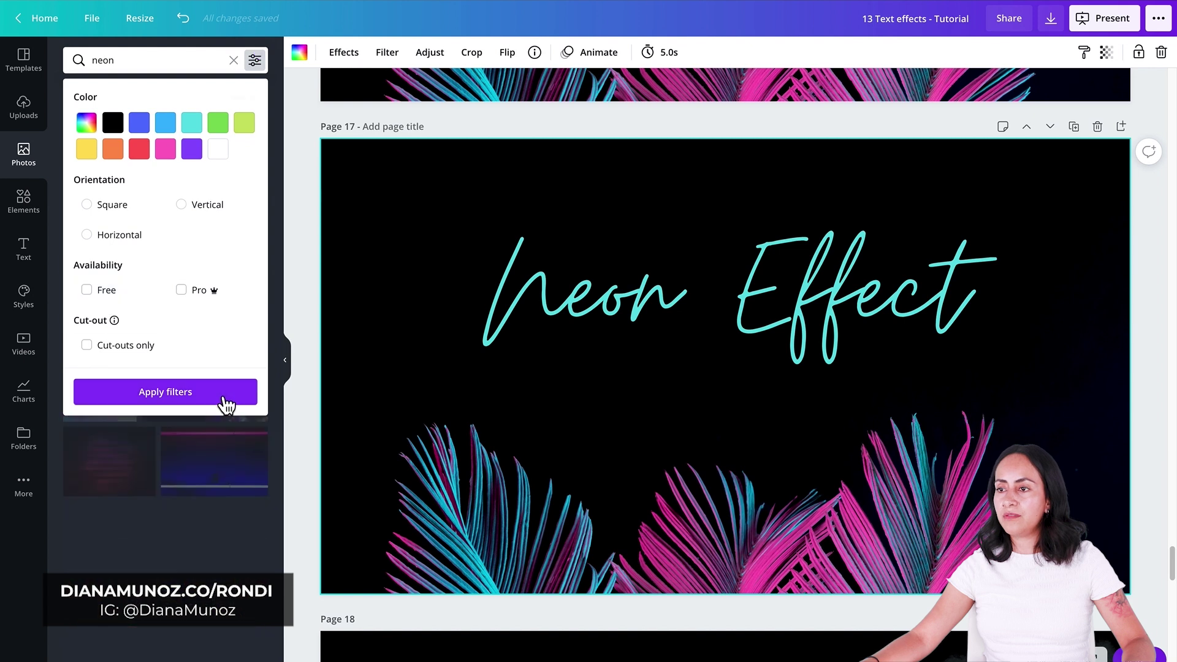
click(232, 397)
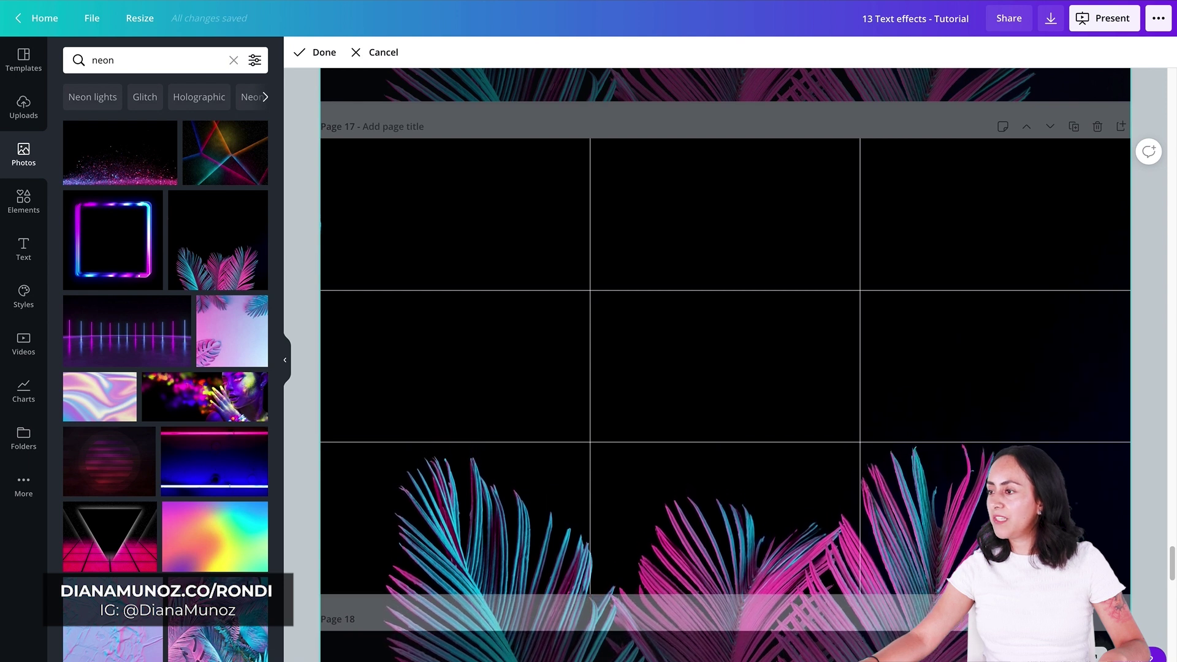
Reposition the palm-leaf background photo slightly lower within page 17 and collapse the photo results
click(319, 54)
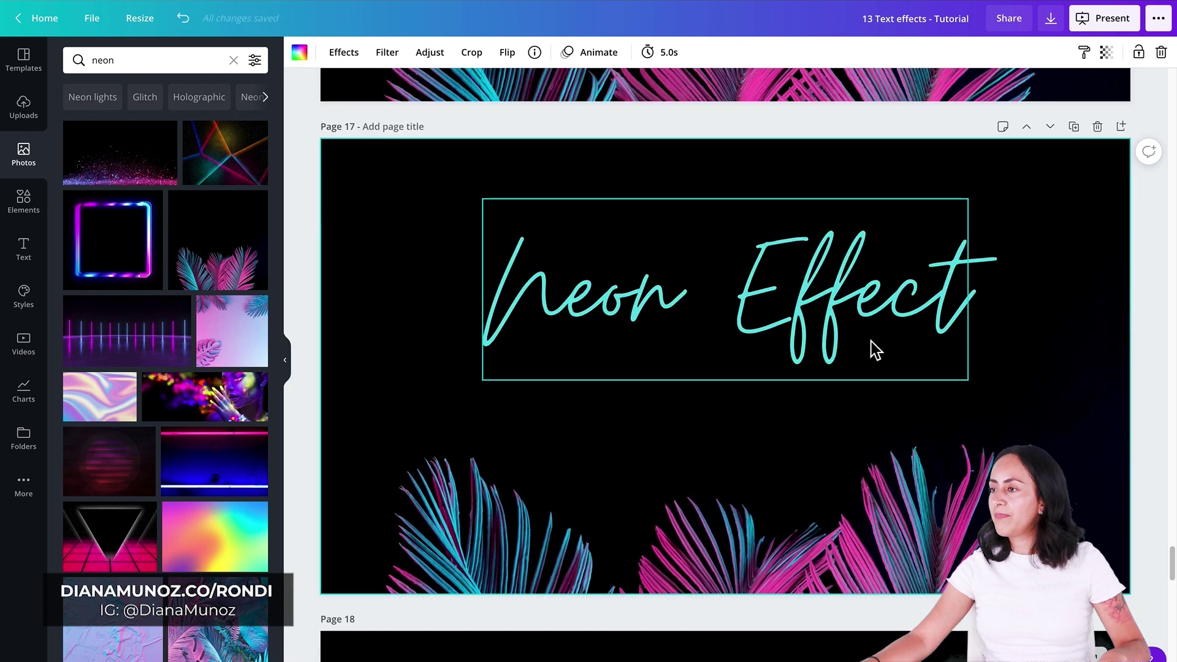
click(285, 362)
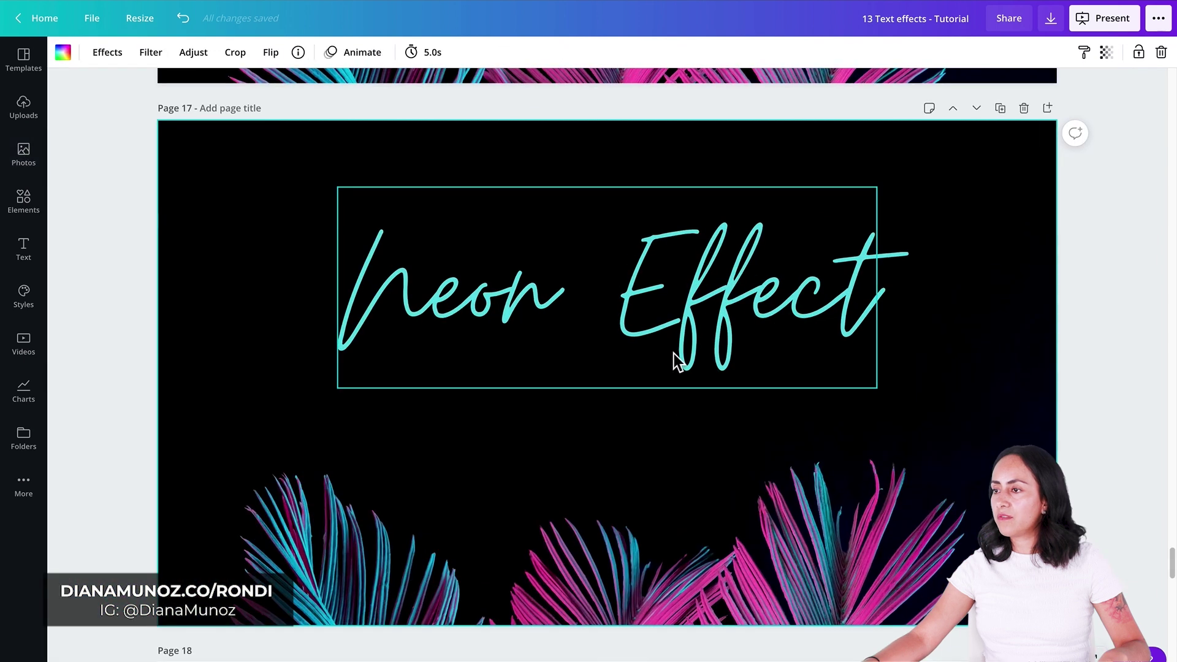
Apply the Neon effect with intensity 79 to the Neon Effect text on page 17 and deselect it
click(683, 309)
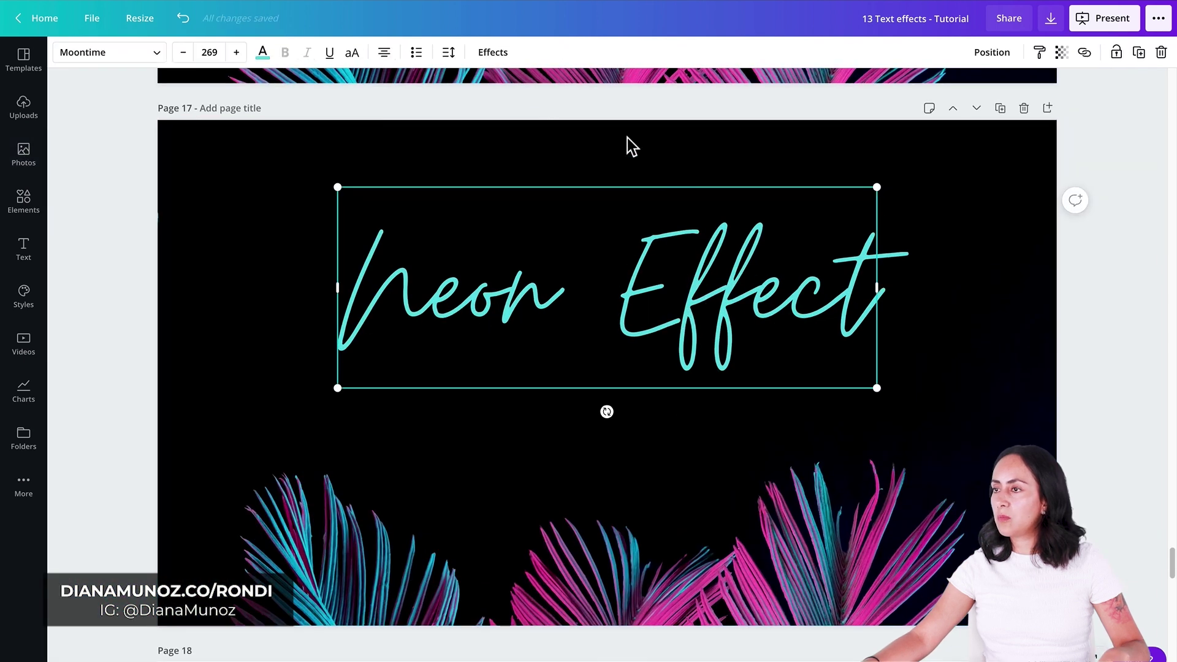
click(493, 52)
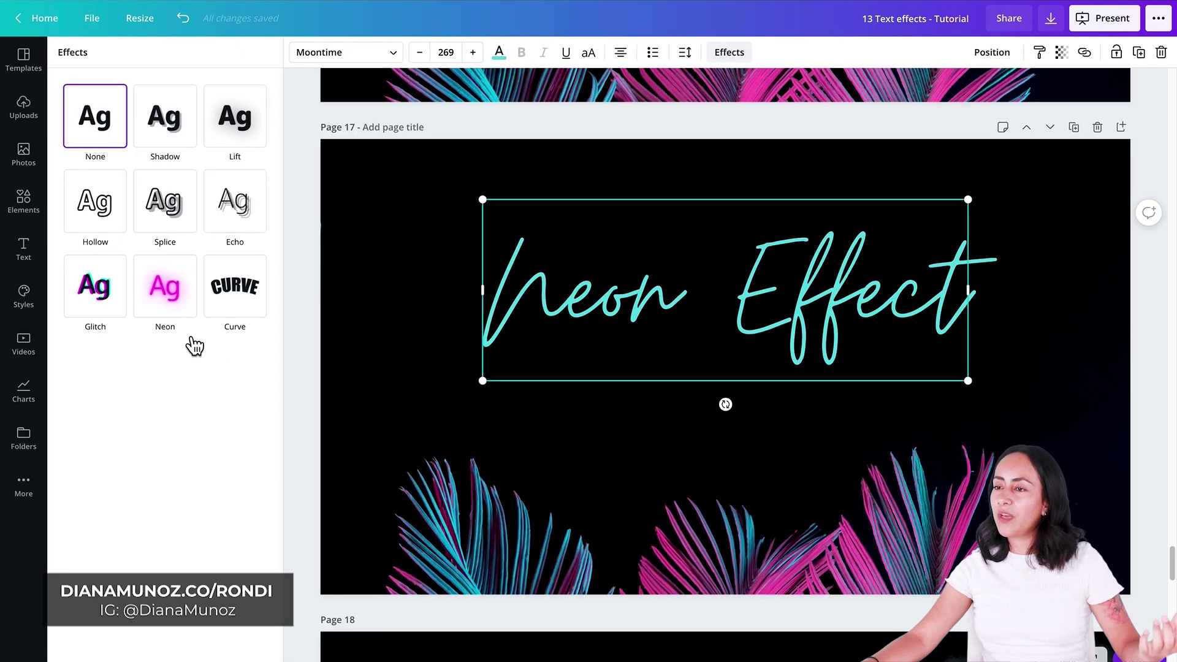
click(166, 296)
drag(176, 372, 256, 371)
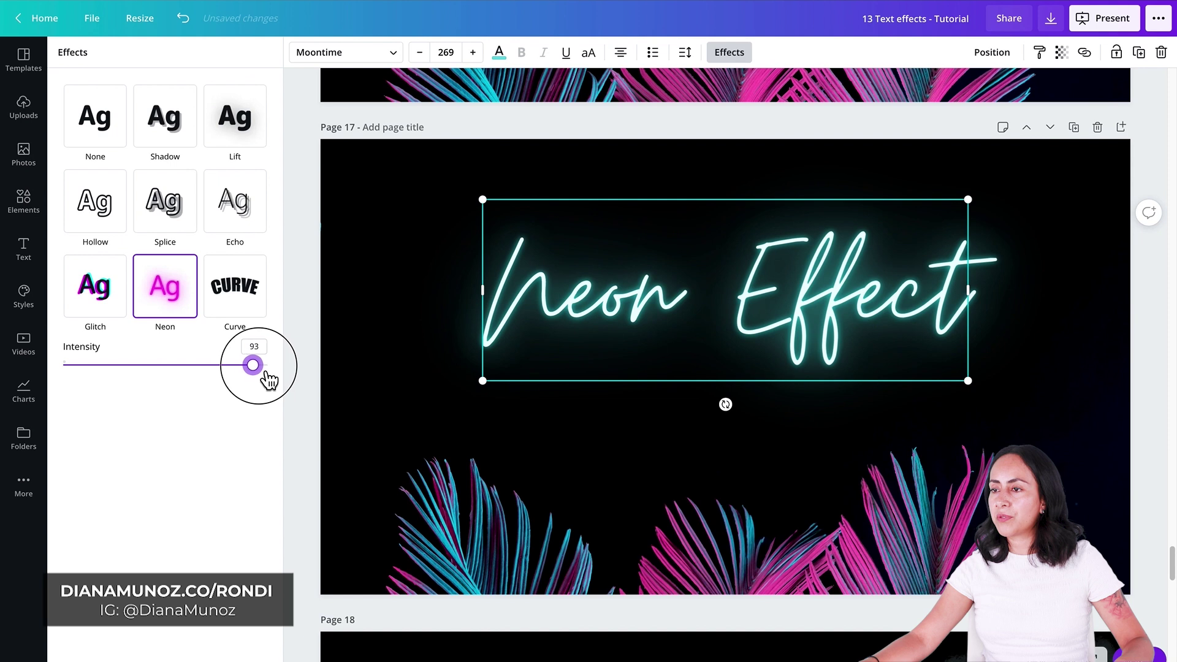
drag(274, 380, 85, 398)
drag(160, 404, 241, 407)
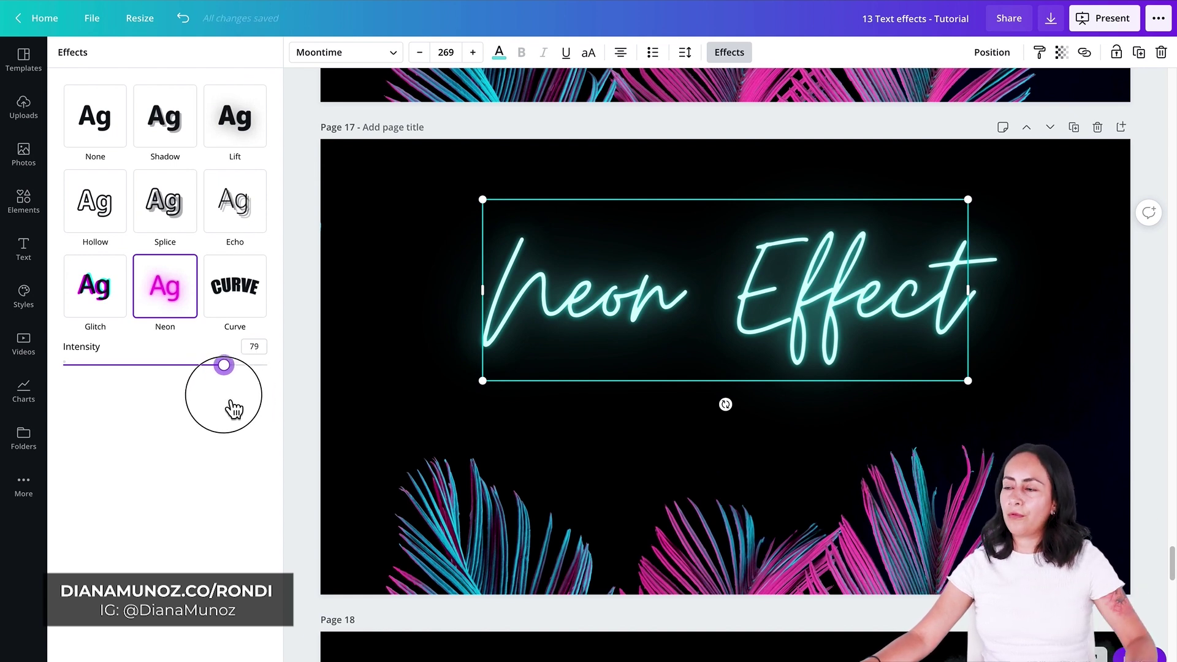
click(1018, 324)
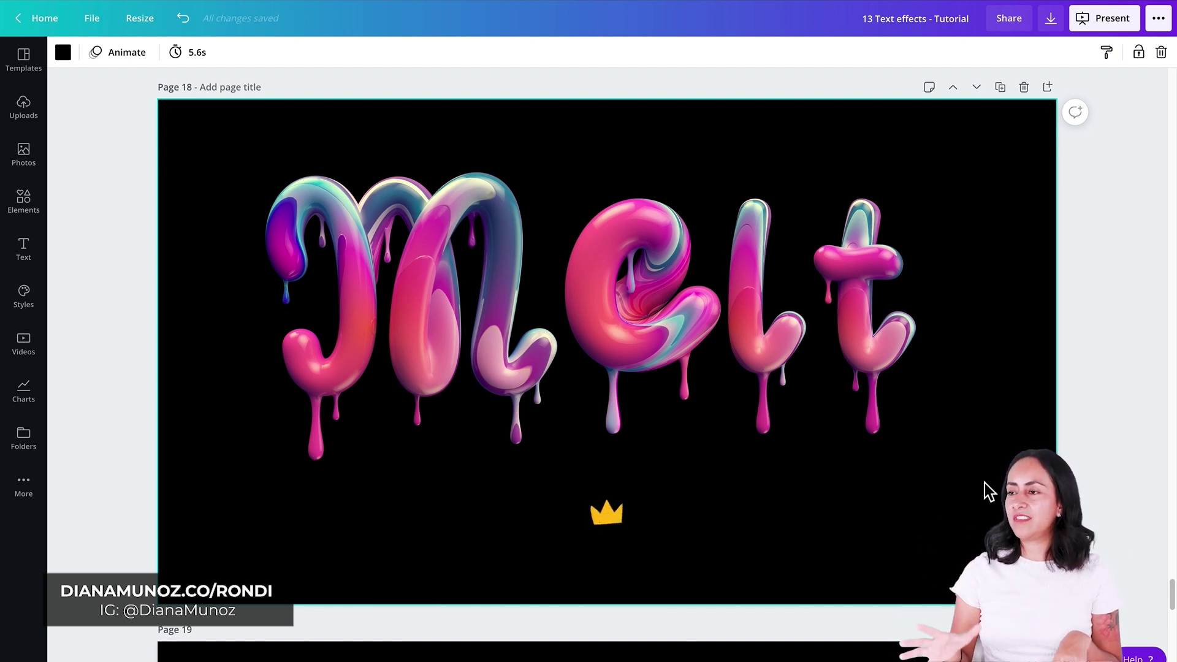
Search the elements for "letter melt" and look through the dripping letter graphics used for the word Melt on page 18
drag(982, 480, 390, 350)
click(995, 201)
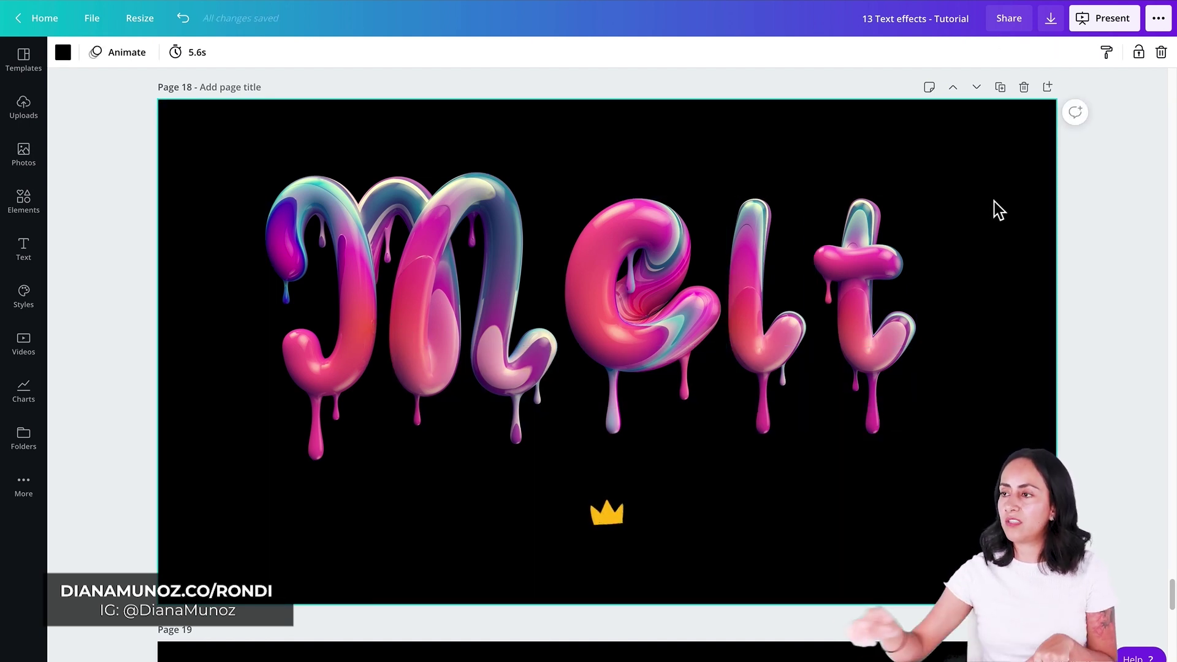
click(24, 202)
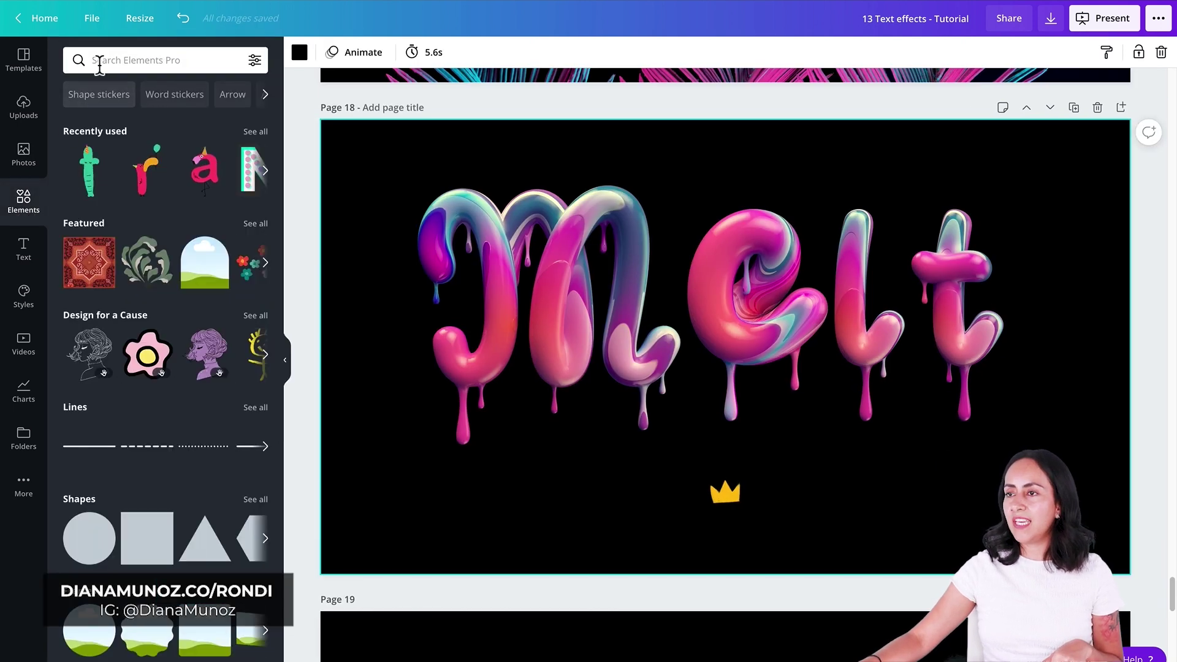
click(147, 61)
text(letter melt)
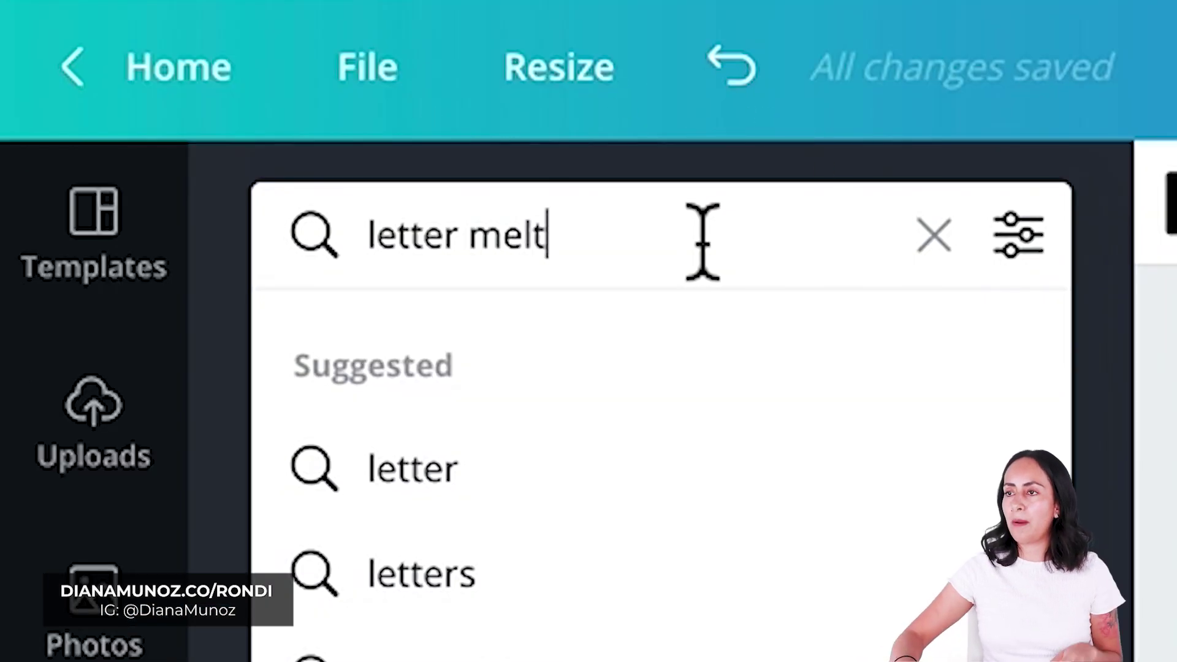
key(Return)
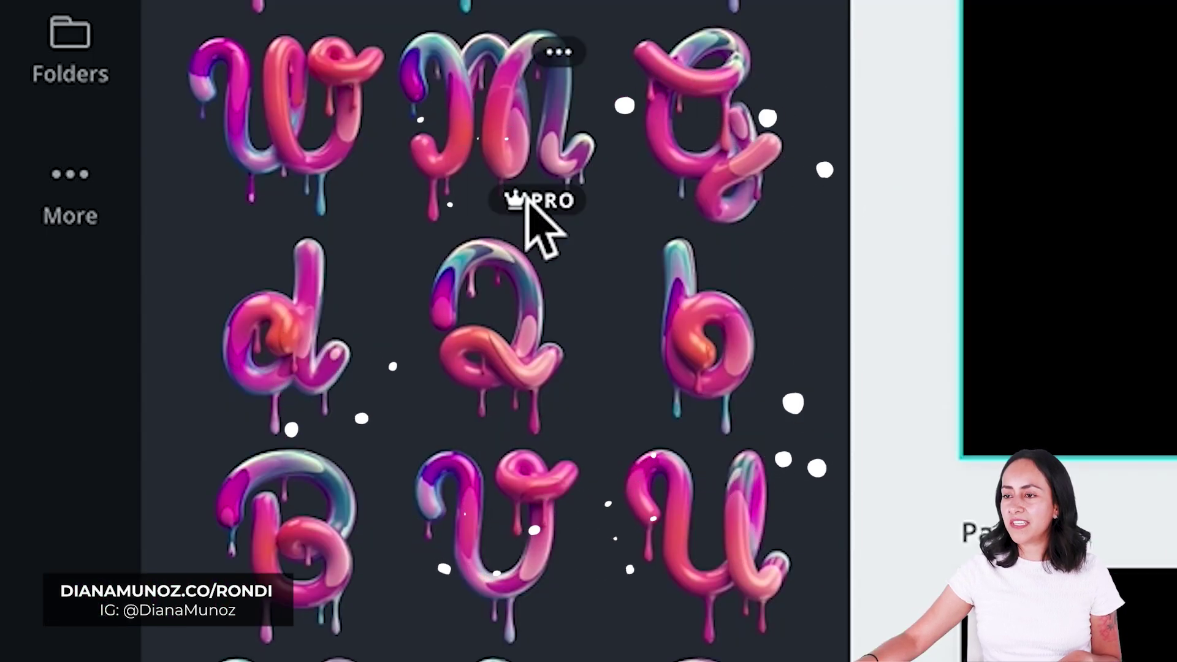
mouse_move(183, 493)
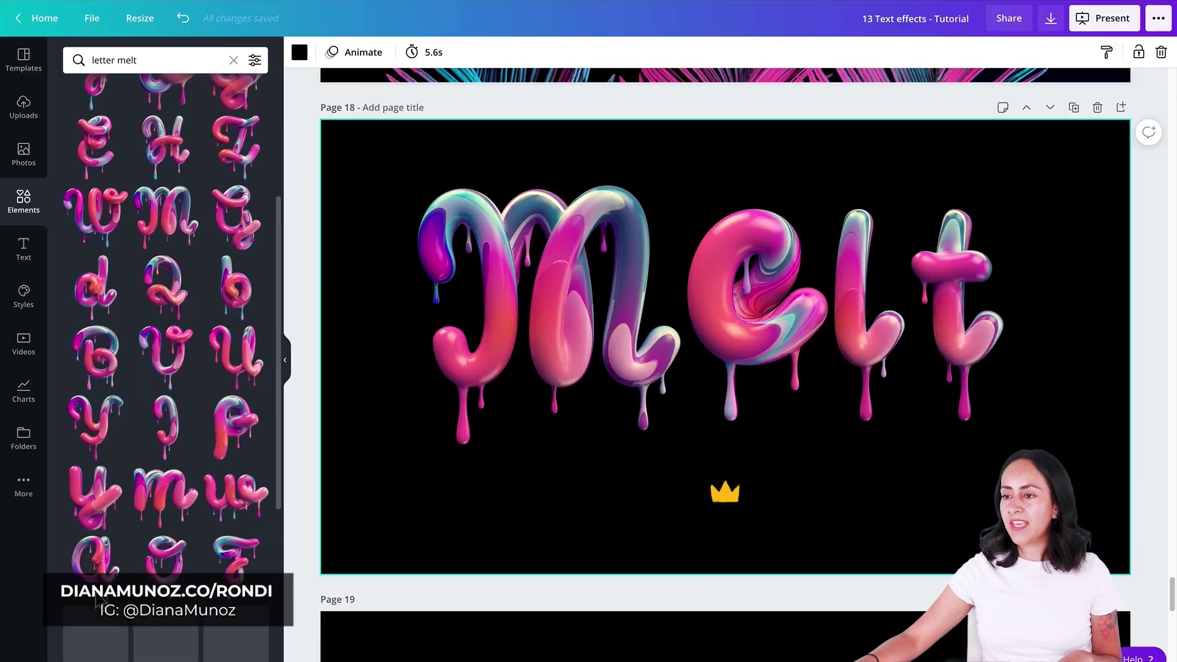
scroll(285, 389, down, 5)
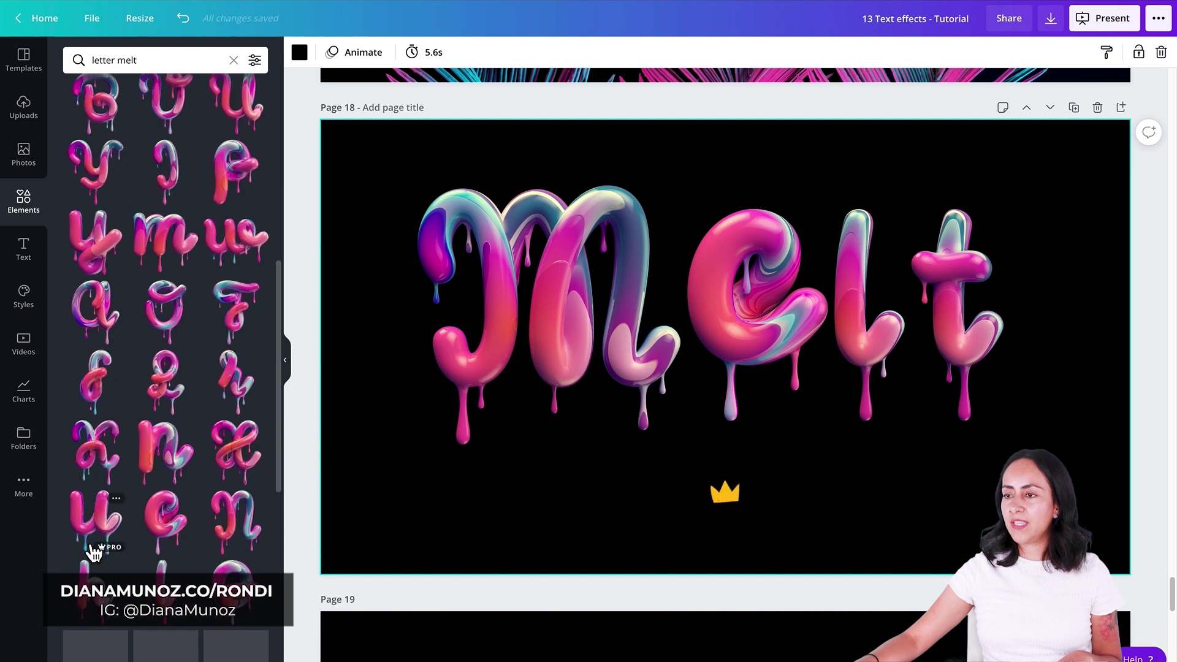
scroll(94, 552, down, 4)
scroll(89, 546, down, 5)
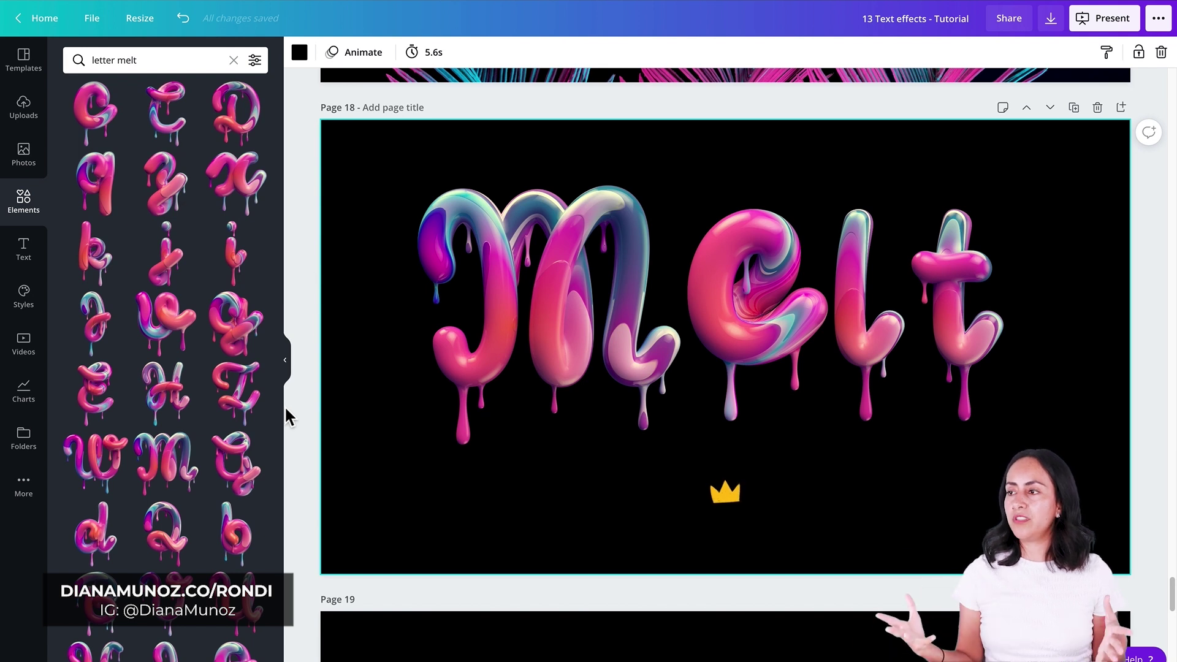
Search the elements for "letter honey" to find the dripping letter graphics used for the word Honey on page 19
scroll(937, 431, down, 5)
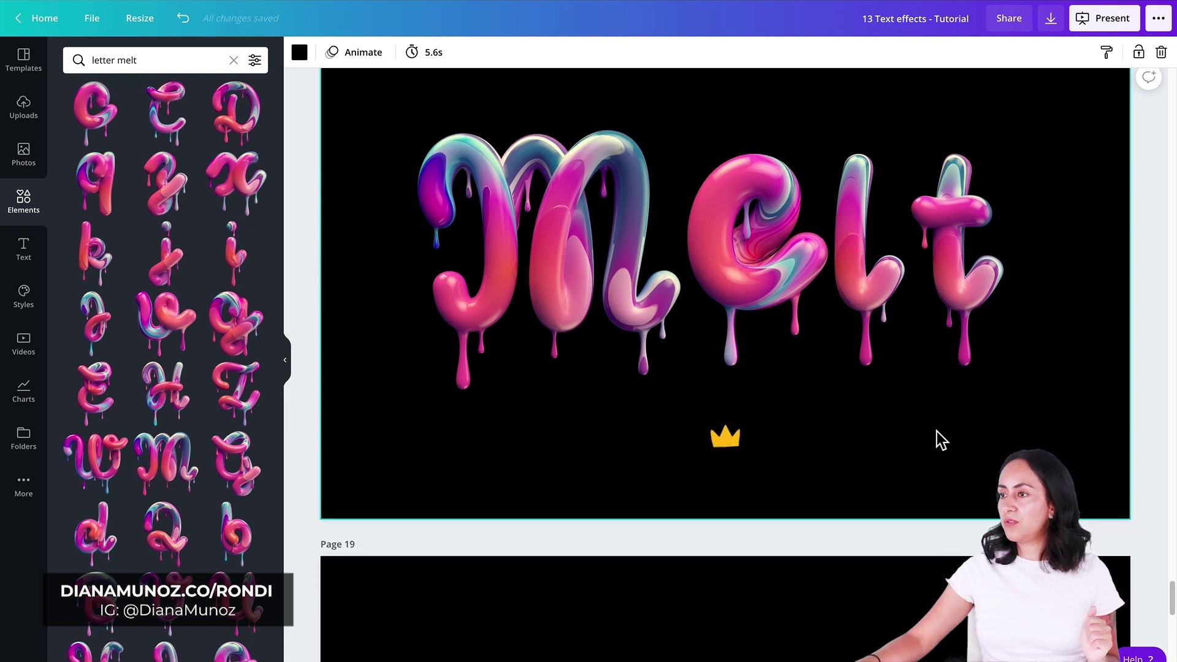
scroll(937, 431, down, 3)
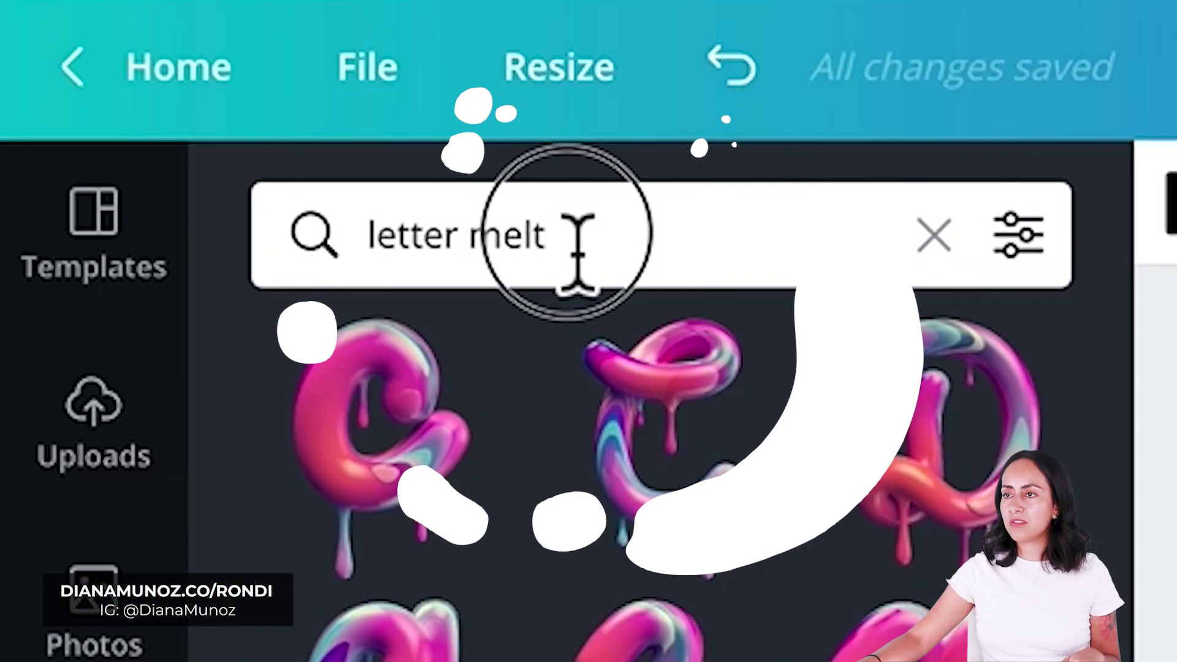
double_click(120, 59)
text(honey)
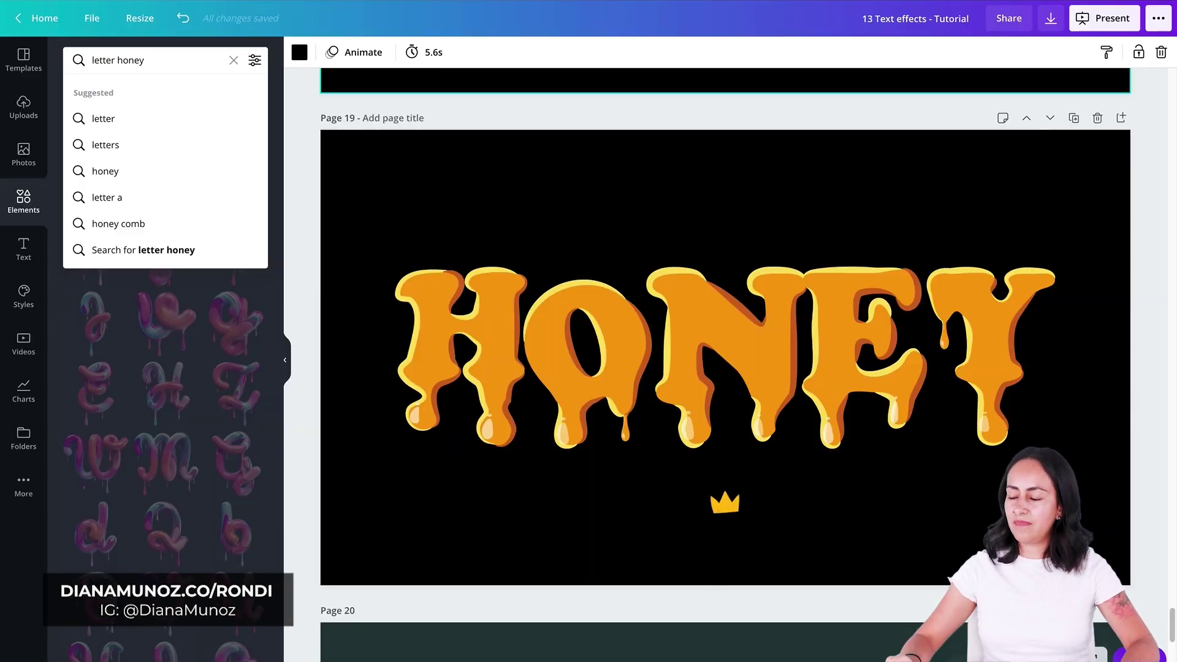
key(Return)
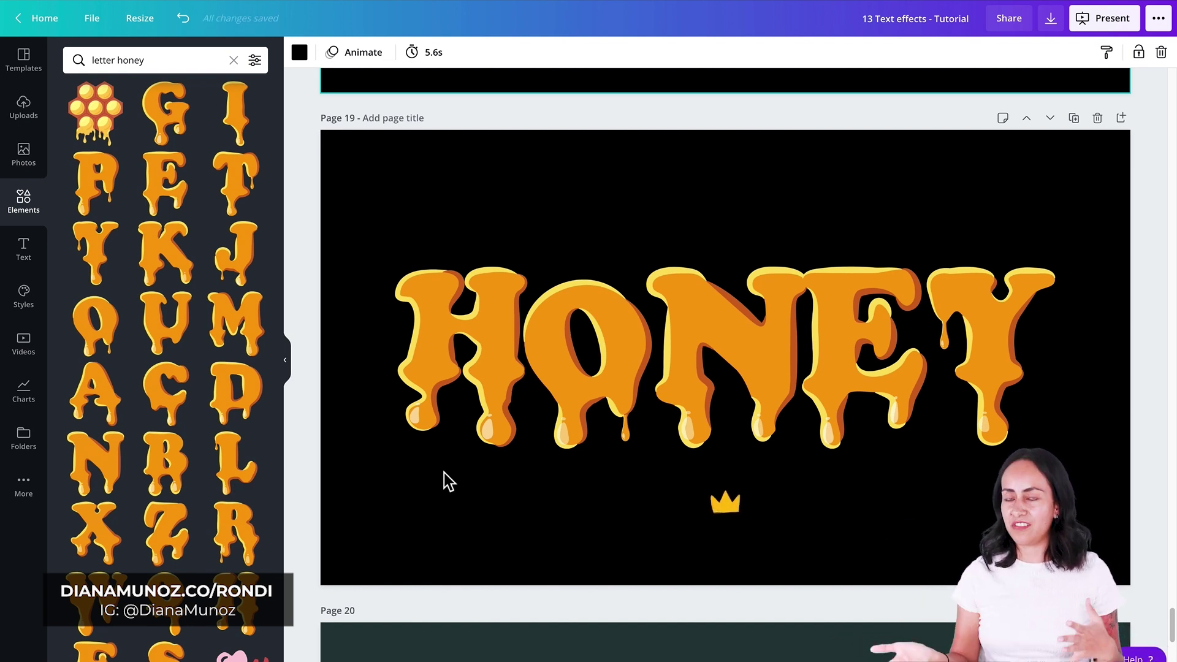
Search the elements for "letter filled with flower" to find the letter graphics used for the word Floral on page 20
scroll(444, 473, down, 6)
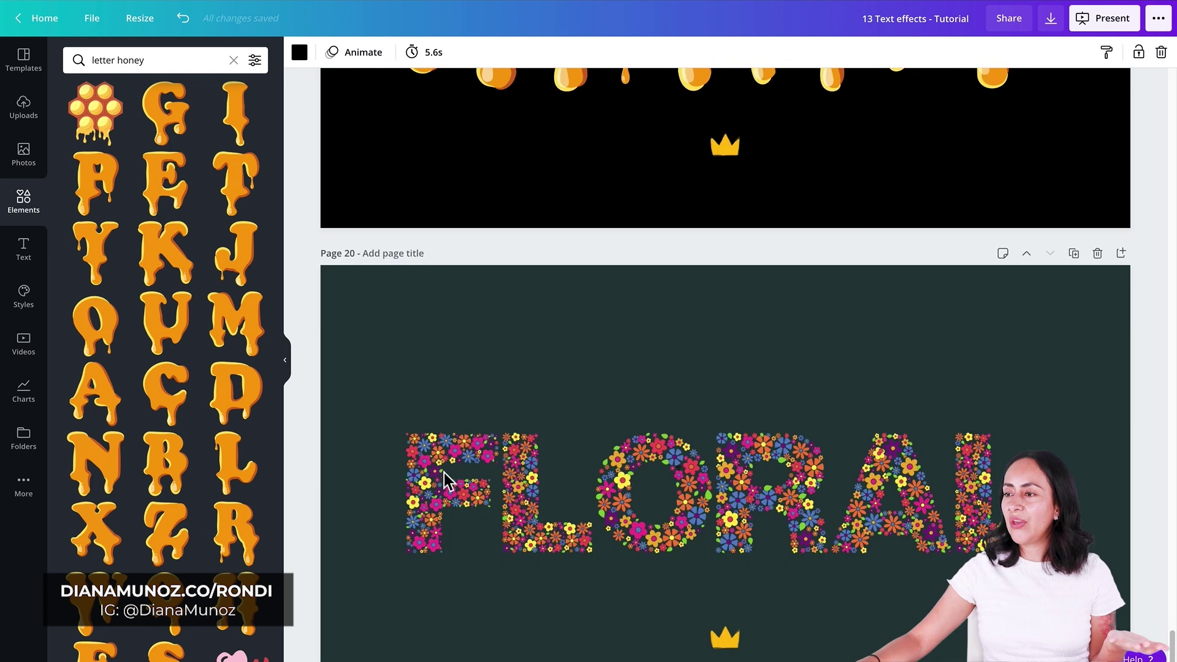
drag(429, 276, 1069, 401)
click(1036, 233)
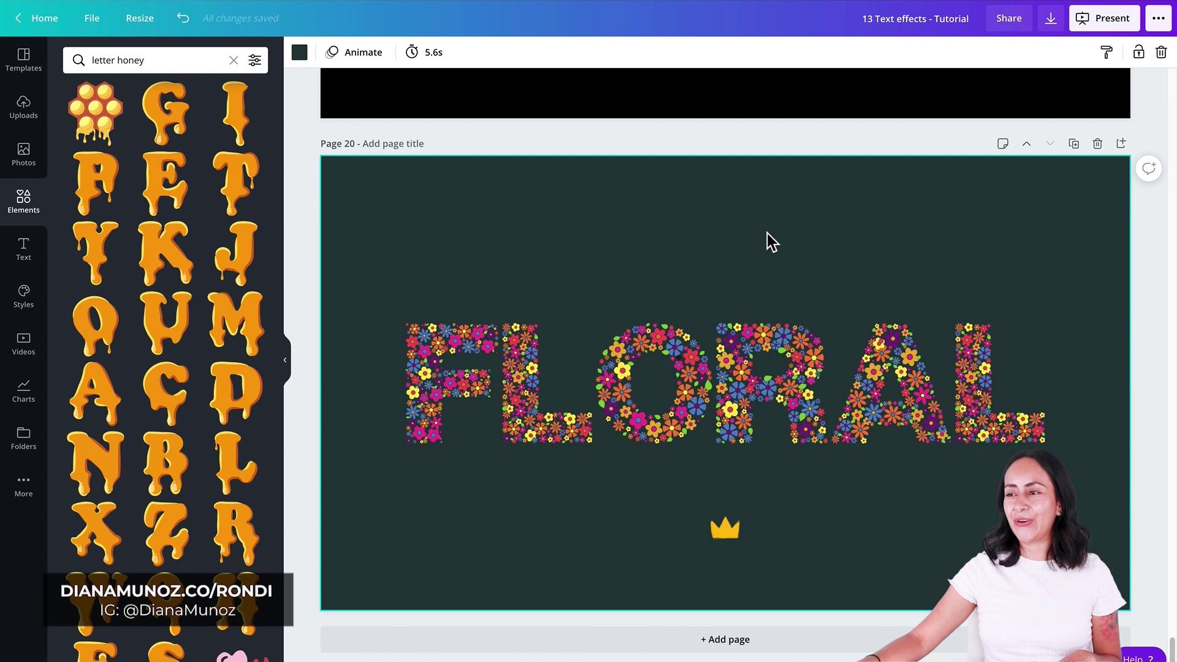
double_click(135, 61)
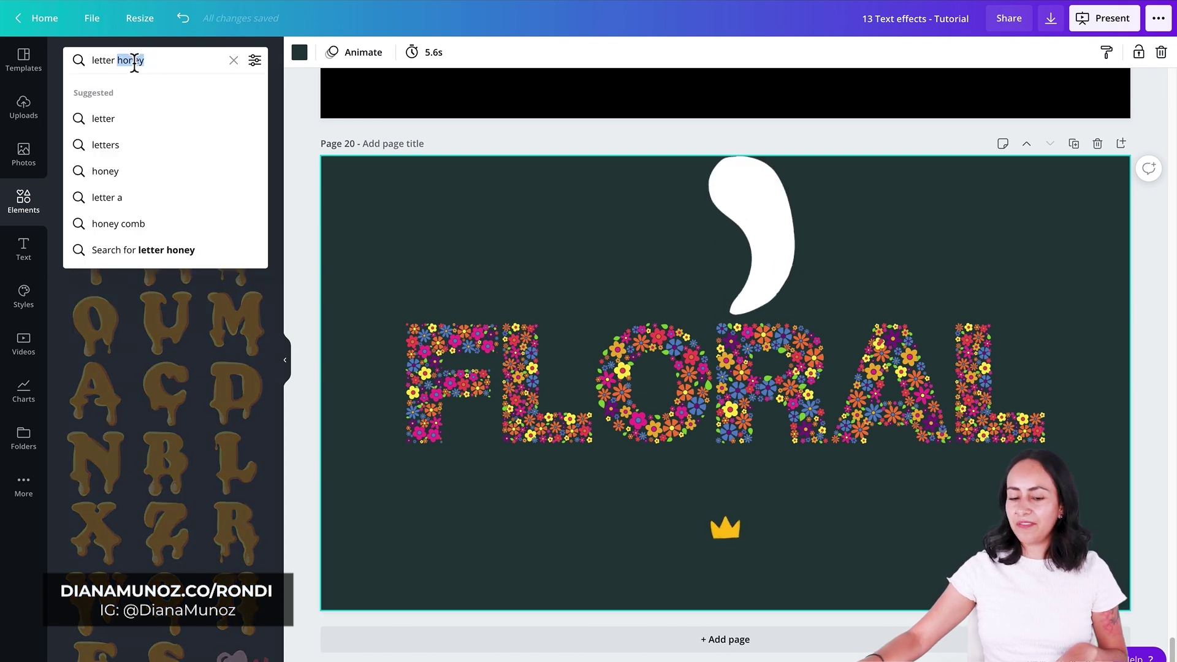
text(filled w)
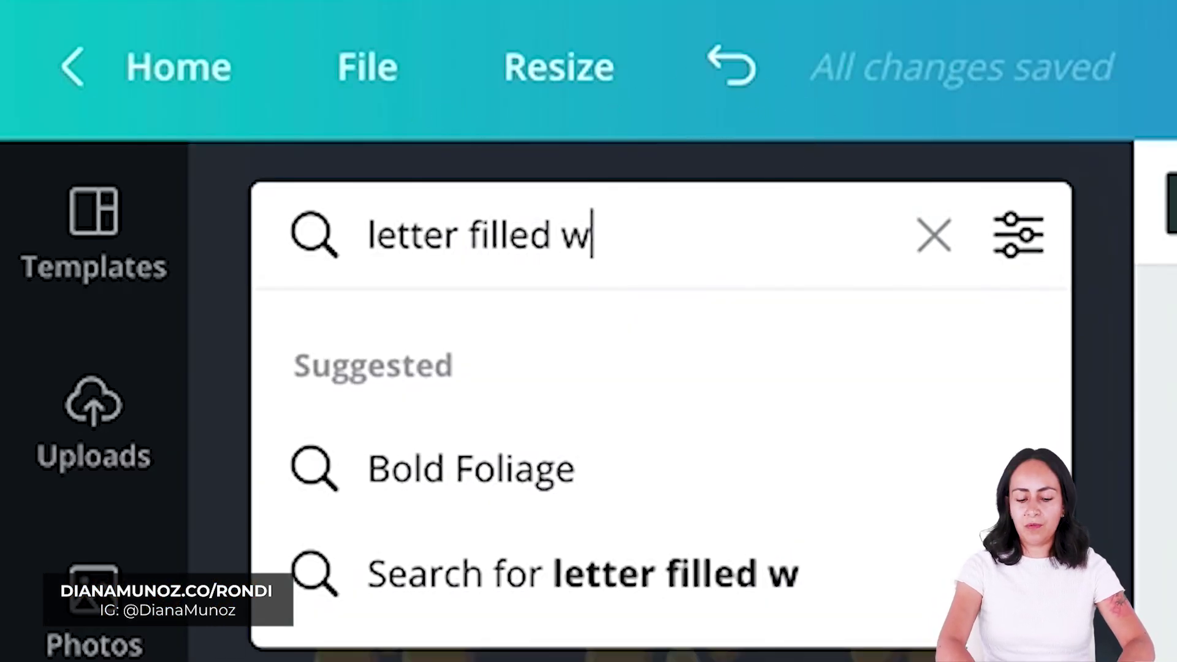
text(ith flower)
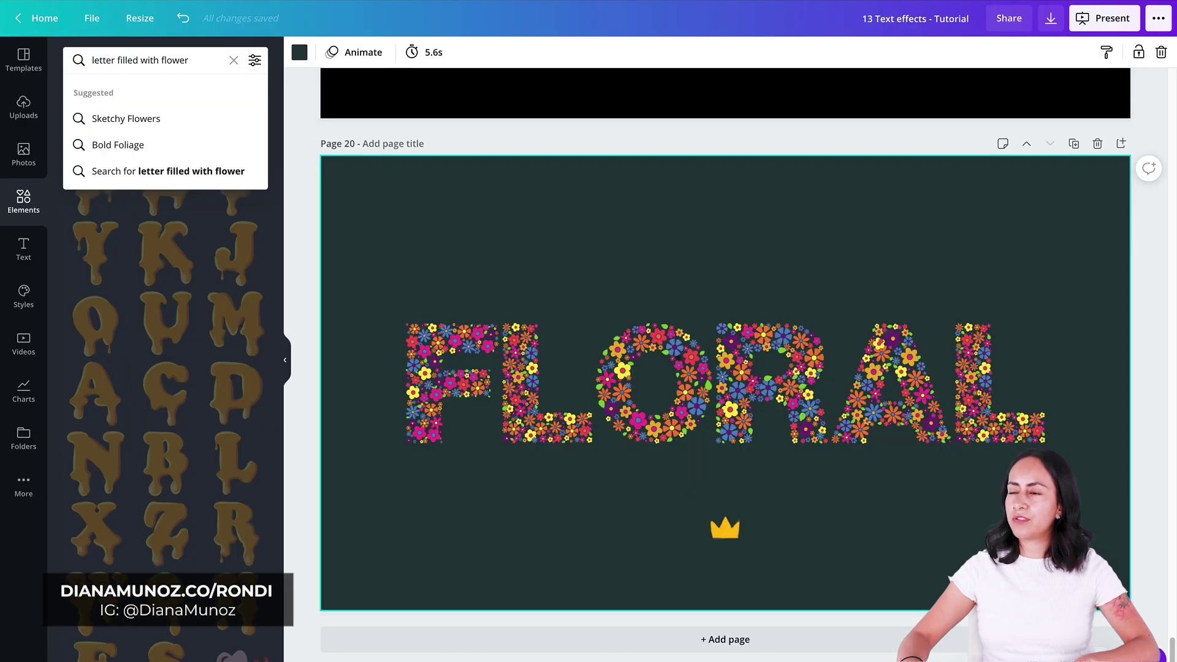
key(Return)
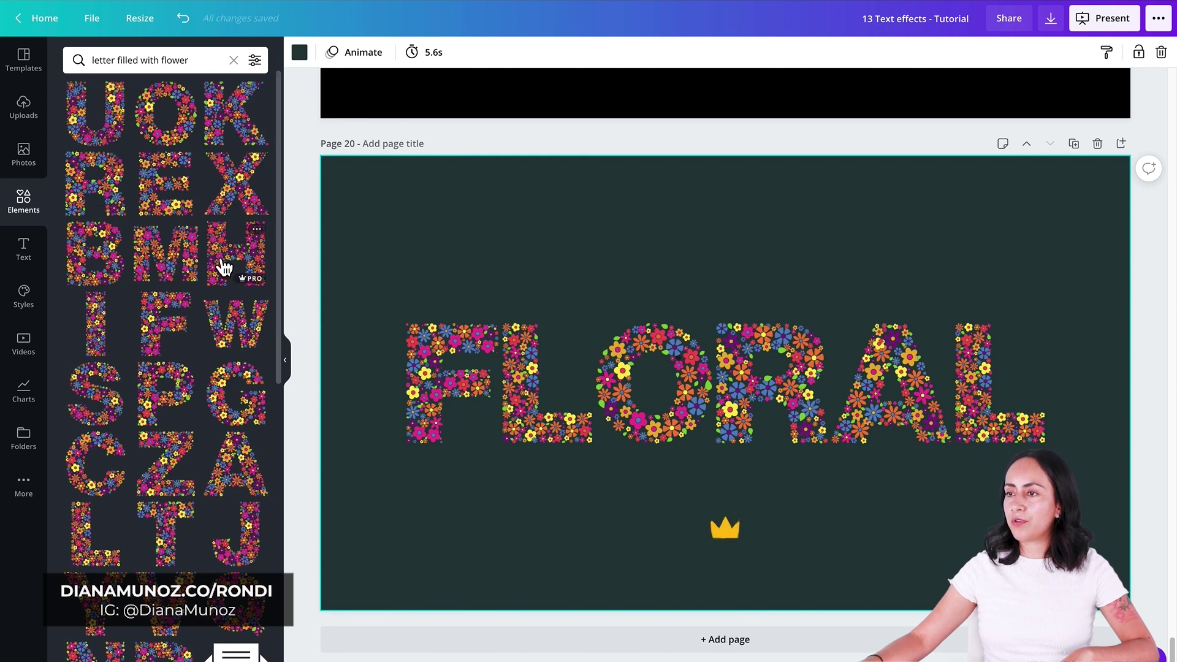
Try to reposition a flower-filled letter at the start of the word Floral on page 20 and clear the selection
click(480, 372)
drag(500, 330, 550, 368)
click(549, 300)
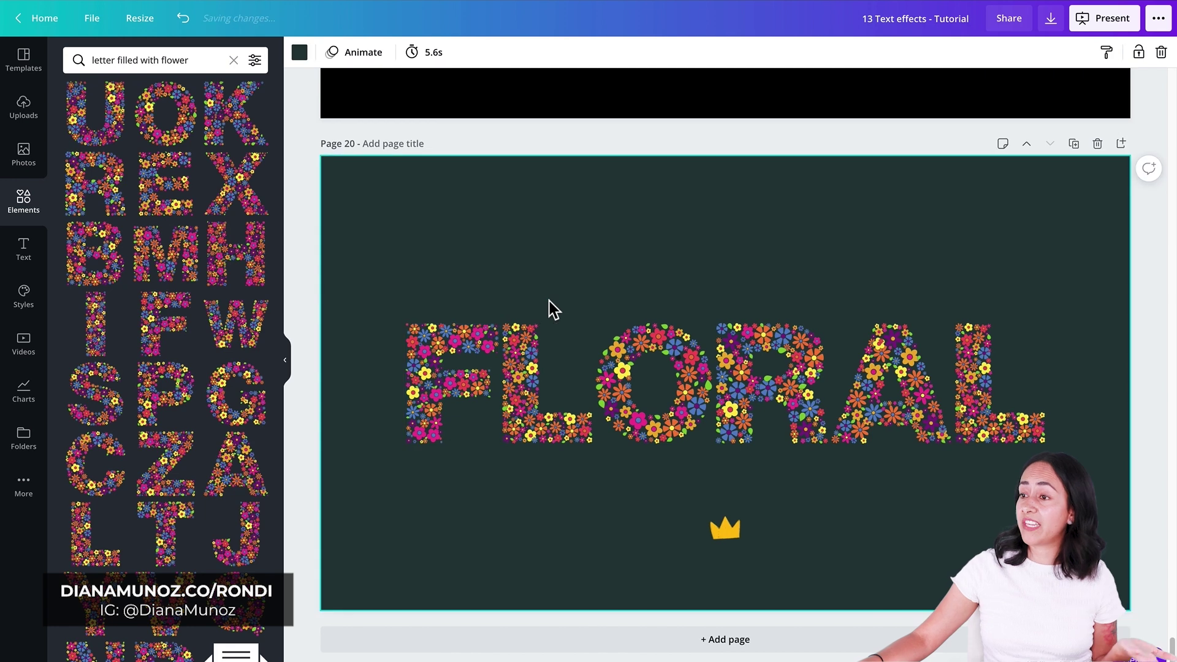